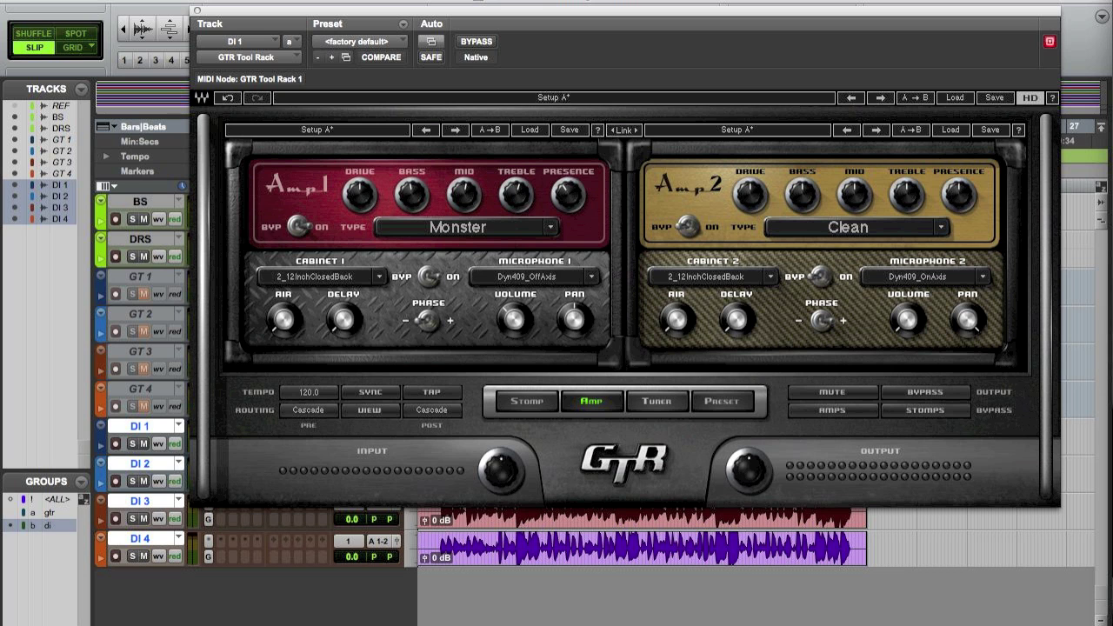
- Review the stomp and amp sections of the GTR Tool Rack on DI 1, and close the plug-in window
{"action": "left_click", "coordinate": [525, 403]}
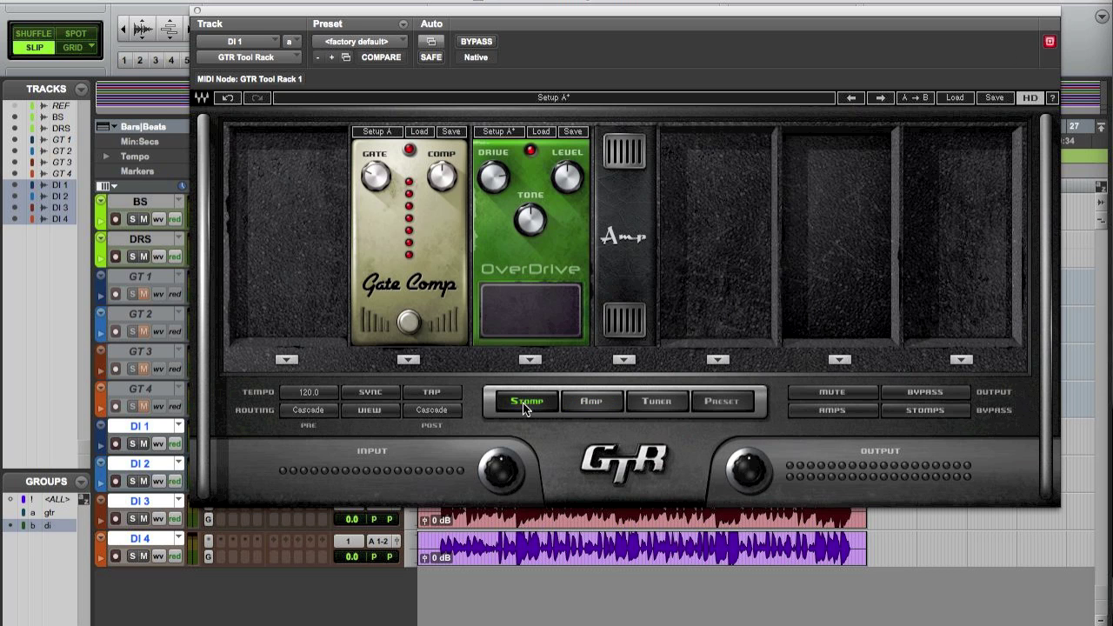
{"action": "left_click", "coordinate": [593, 403]}
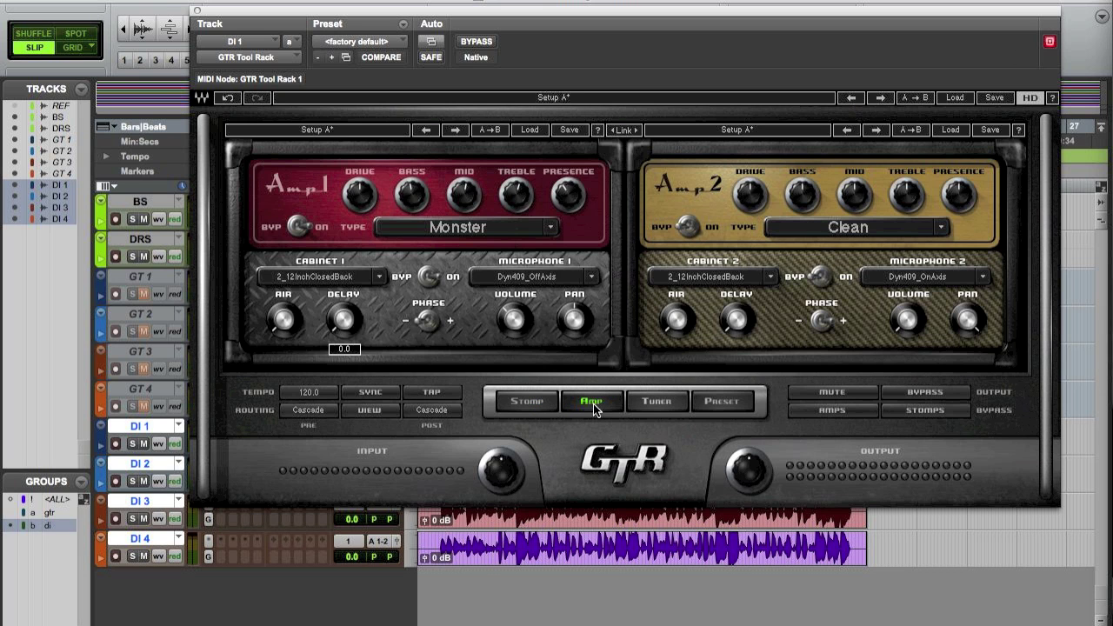
{"action": "left_click", "coordinate": [199, 12]}
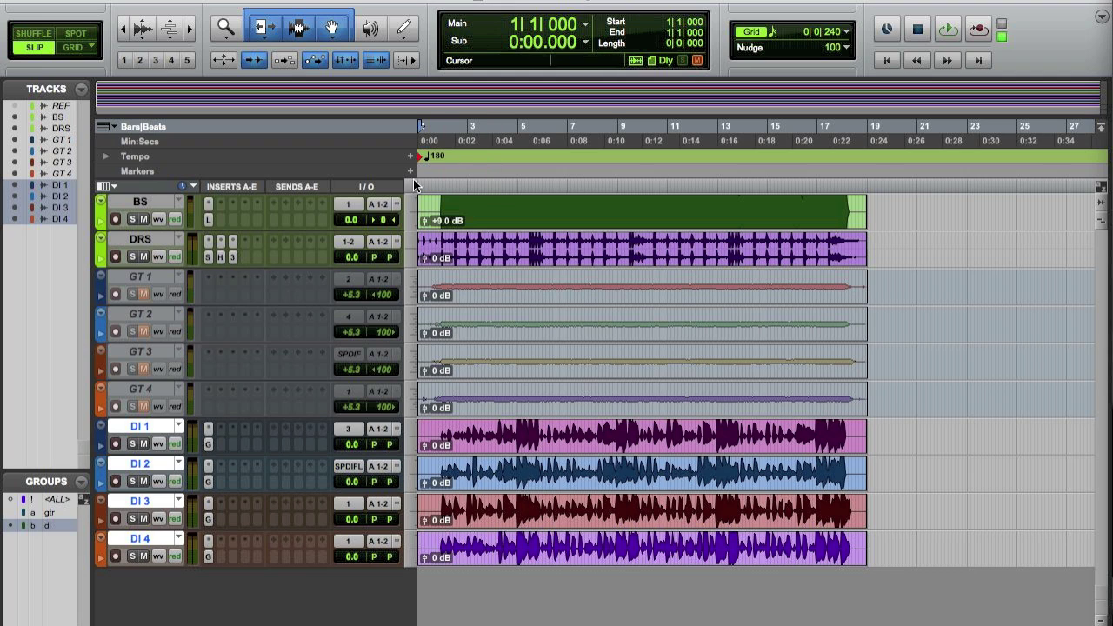
- Play the session from the start to hear the DI guitars against the bass and drums, and stop playback
{"action": "left_click", "coordinate": [143, 38]}
{"action": "left_click", "coordinate": [144, 24]}
{"action": "left_click", "coordinate": [144, 24]}
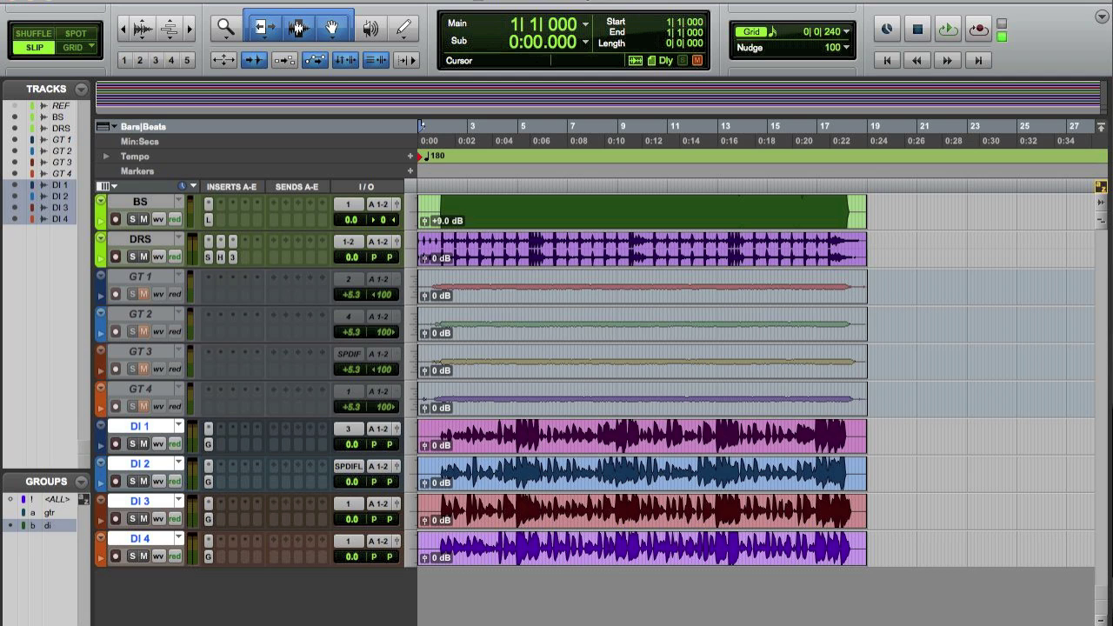
{"action": "key", "text": "space"}
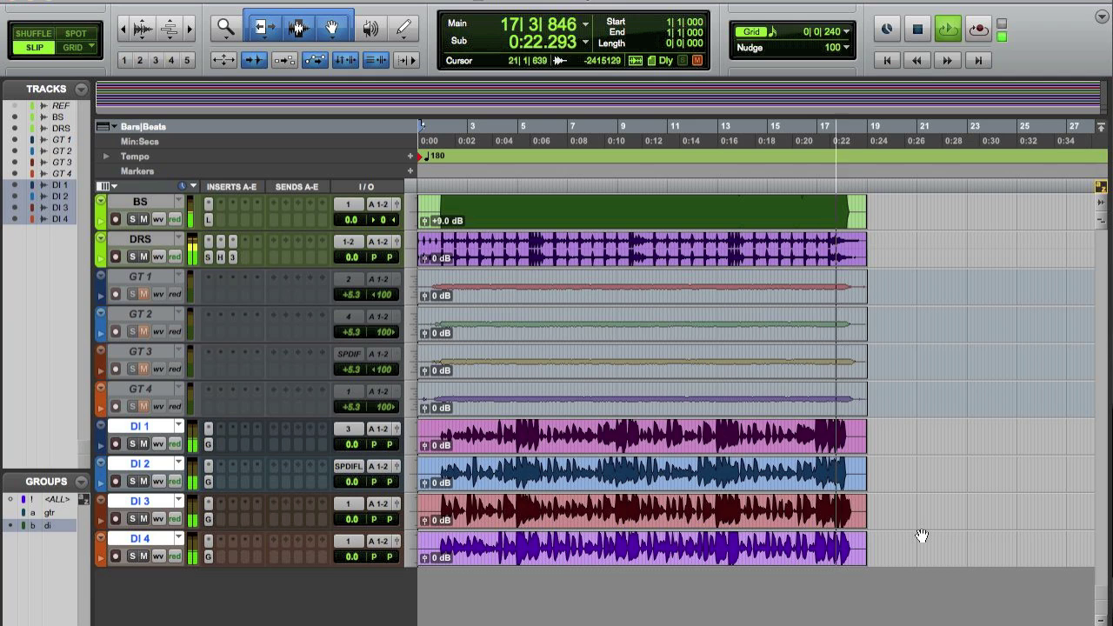
{"action": "key", "text": "space"}
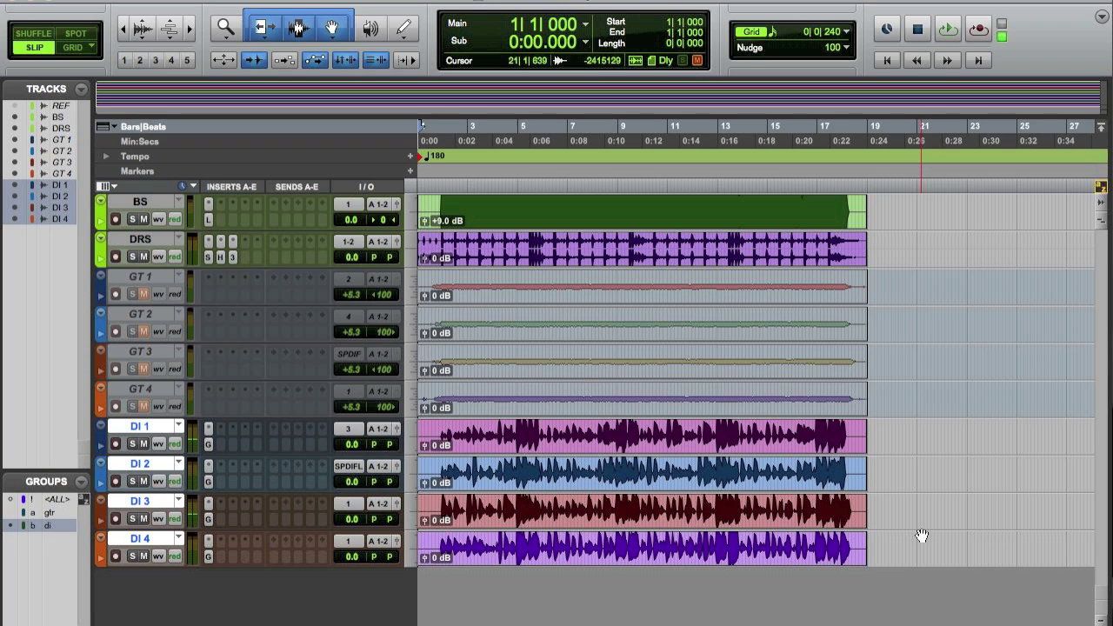
- Split the DI 1 clip at 1|4|422, just before the first note, with the part up to the clip's end selected
{"action": "key", "text": "t"}
{"action": "key", "text": "t"}
{"action": "key", "text": "t"}
{"action": "key", "text": "t"}
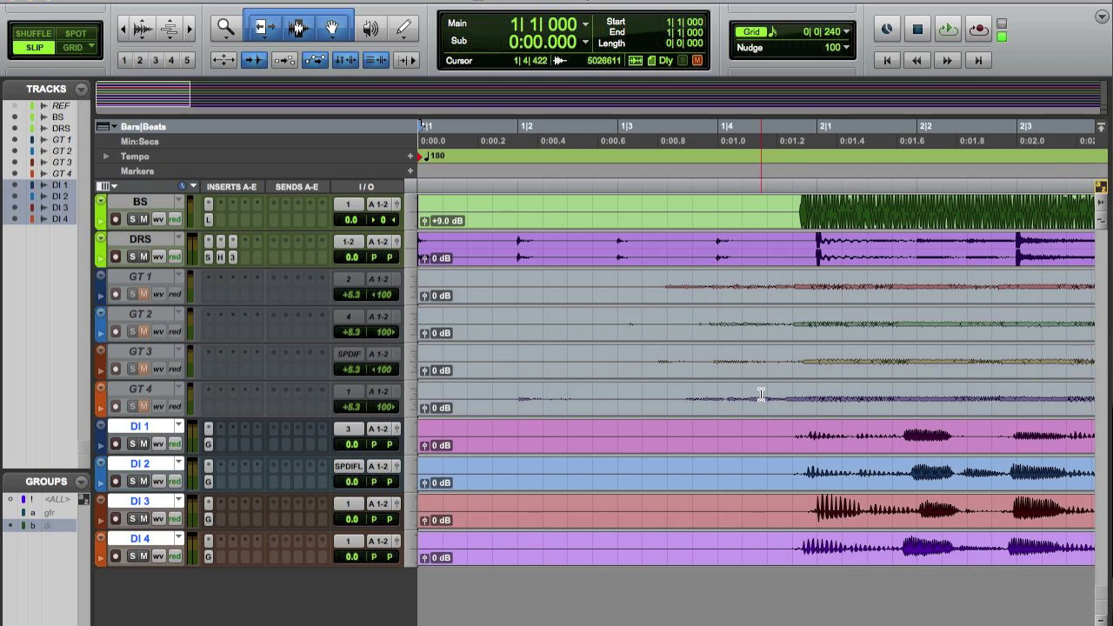
{"action": "left_click", "coordinate": [761, 425]}
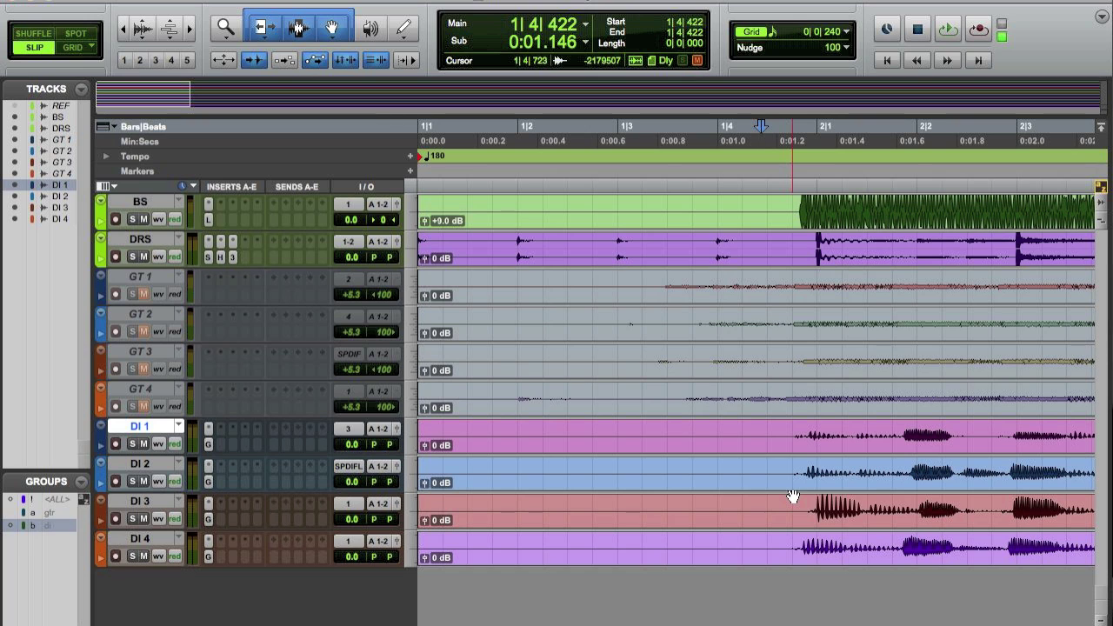
{"action": "key", "text": "shift+alt+Return"}
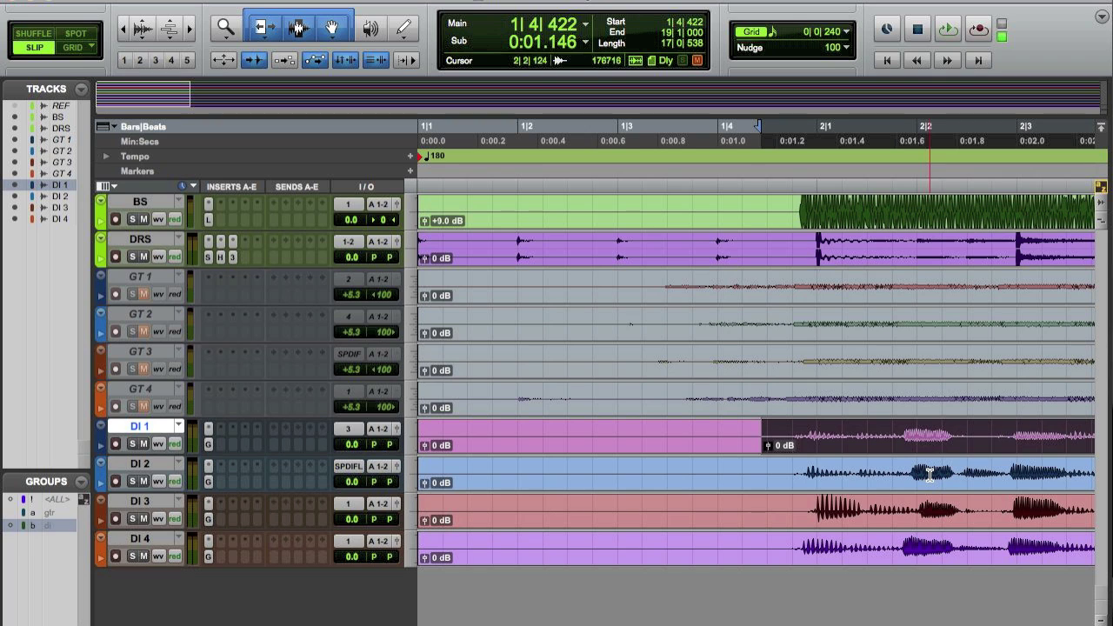
- Try nudging the split DI 1 clip later and earlier in 100-sample steps, and bring it back to 1|4|422
{"action": "key", "text": "period"}
{"action": "key", "text": "period"}
{"action": "key", "text": "period"}
{"action": "key", "text": "period"}
{"action": "key", "text": "period"}
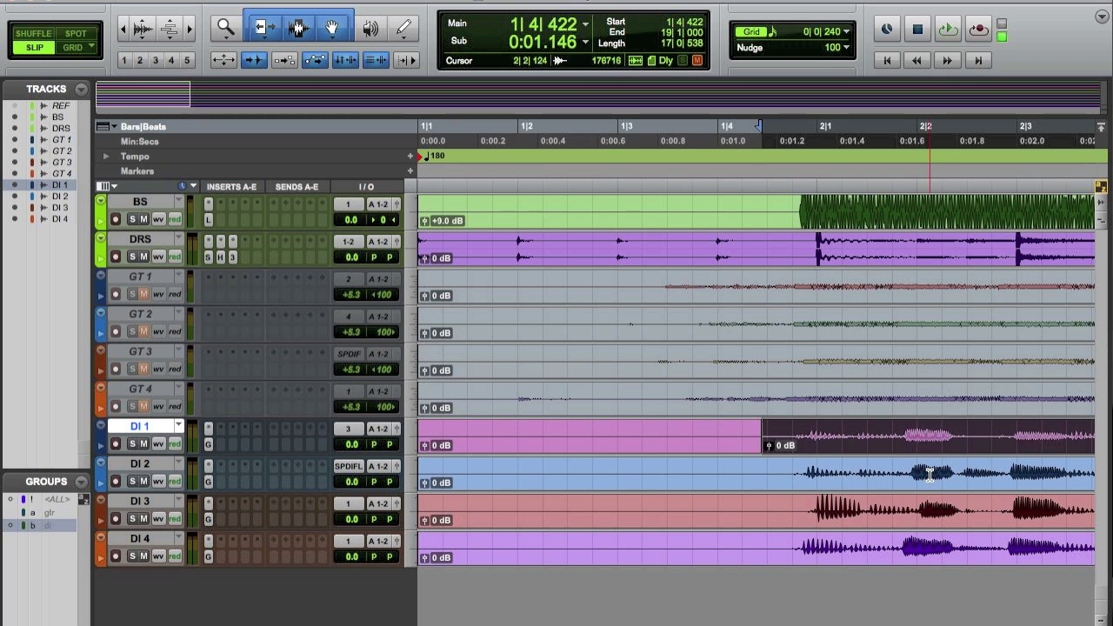
{"action": "key", "text": "comma"}
{"action": "key", "text": "comma"}
{"action": "key", "text": "comma"}
{"action": "key", "text": "period"}
{"action": "key", "text": "period"}
{"action": "key", "text": "comma"}
{"action": "key", "text": "comma"}
{"action": "key", "text": "comma"}
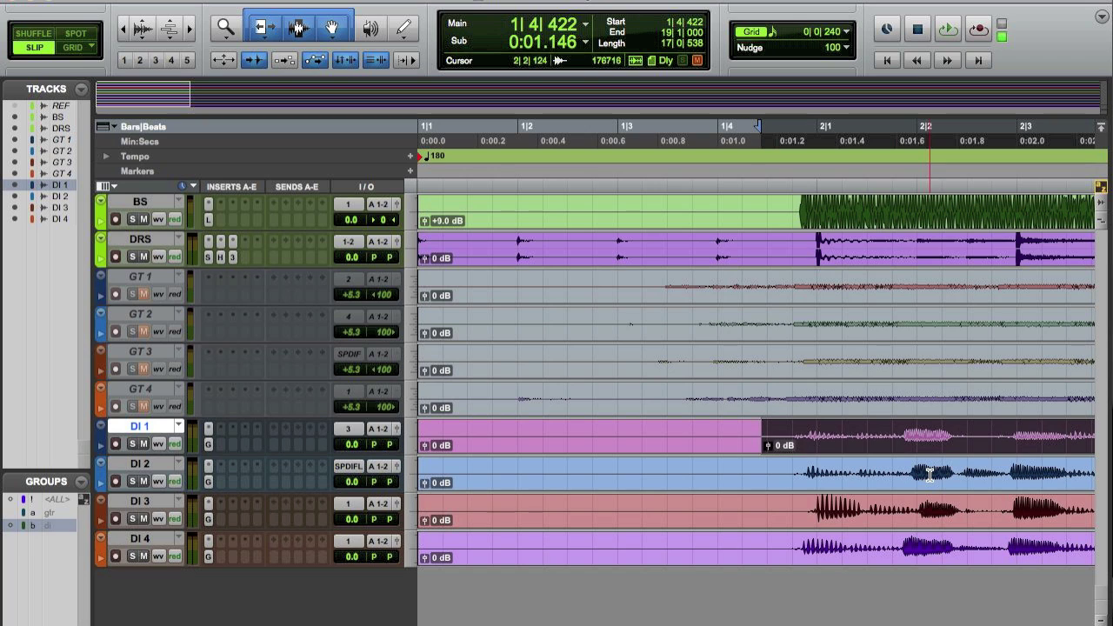
{"action": "key", "text": "comma"}
{"action": "key", "text": "comma"}
{"action": "key", "text": "comma"}
{"action": "key", "text": "comma"}
{"action": "key", "text": "comma"}
{"action": "key", "text": "comma"}
{"action": "key", "text": "comma"}
{"action": "key", "text": "comma"}
{"action": "key", "text": "comma"}
{"action": "key", "text": "comma"}
{"action": "key", "text": "comma"}
{"action": "key", "text": "comma"}
{"action": "key", "text": "comma"}
{"action": "key", "text": "comma"}
{"action": "key", "text": "comma"}
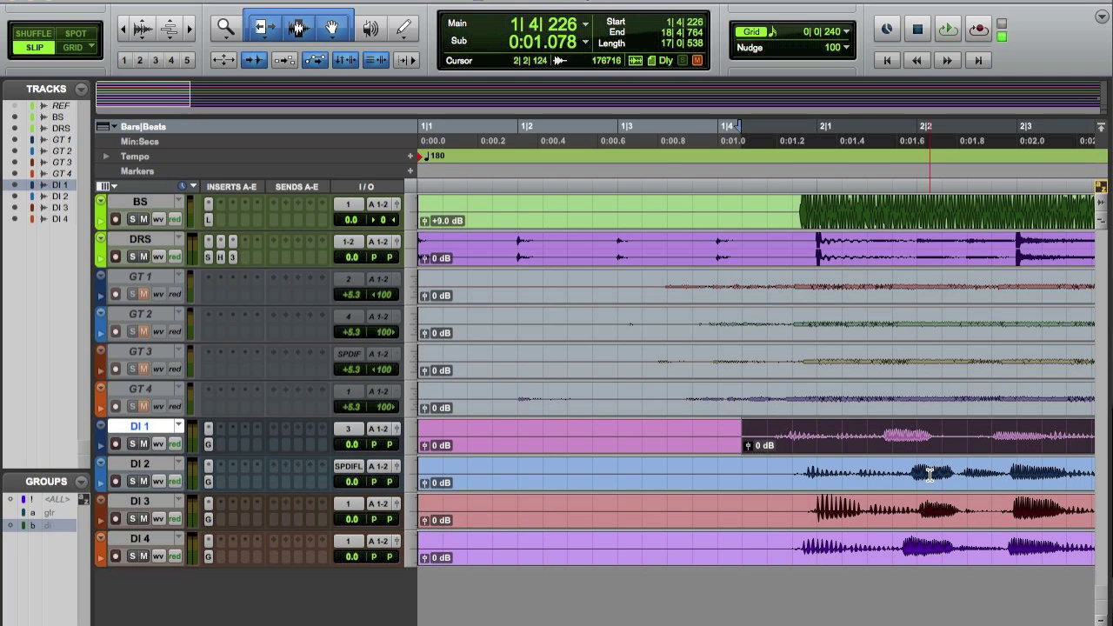
{"action": "key", "text": "period"}
{"action": "key", "text": "period"}
{"action": "key", "text": "period"}
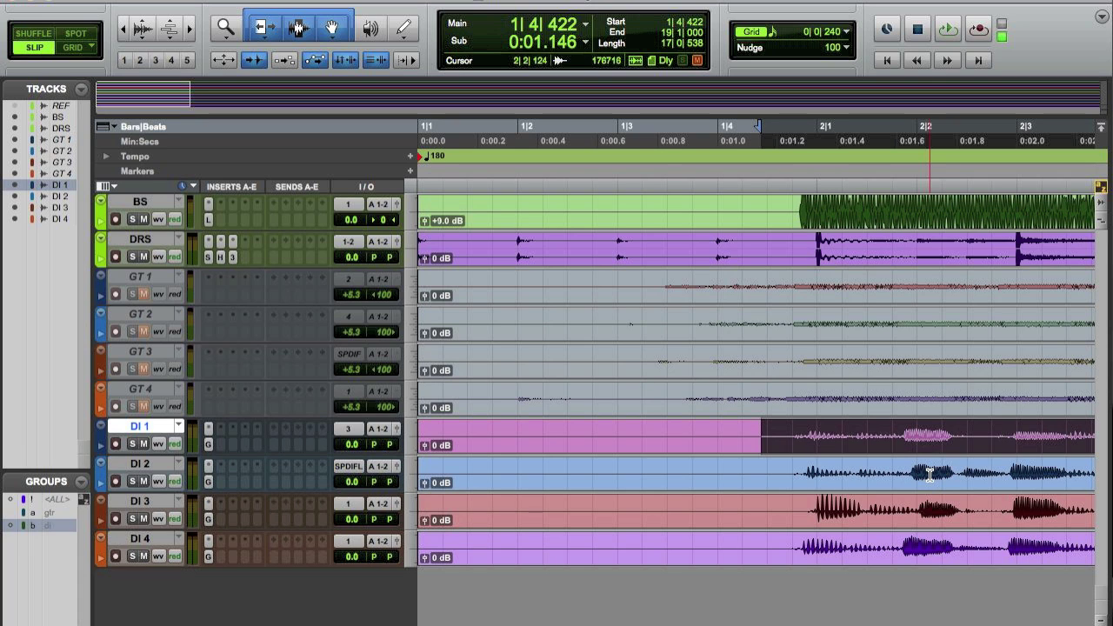
- Hide the GT 1 through GT 4 tracks
{"action": "key", "text": "t"}
{"action": "key", "text": "t"}
{"action": "key", "text": "t"}
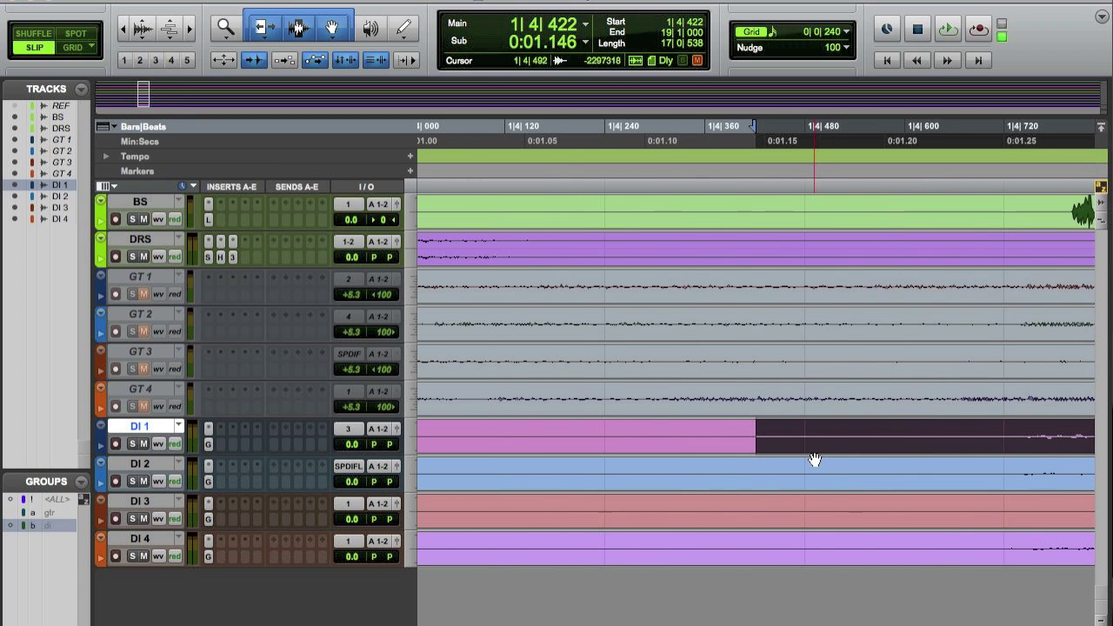
{"action": "key", "text": "r"}
{"action": "key", "text": "r"}
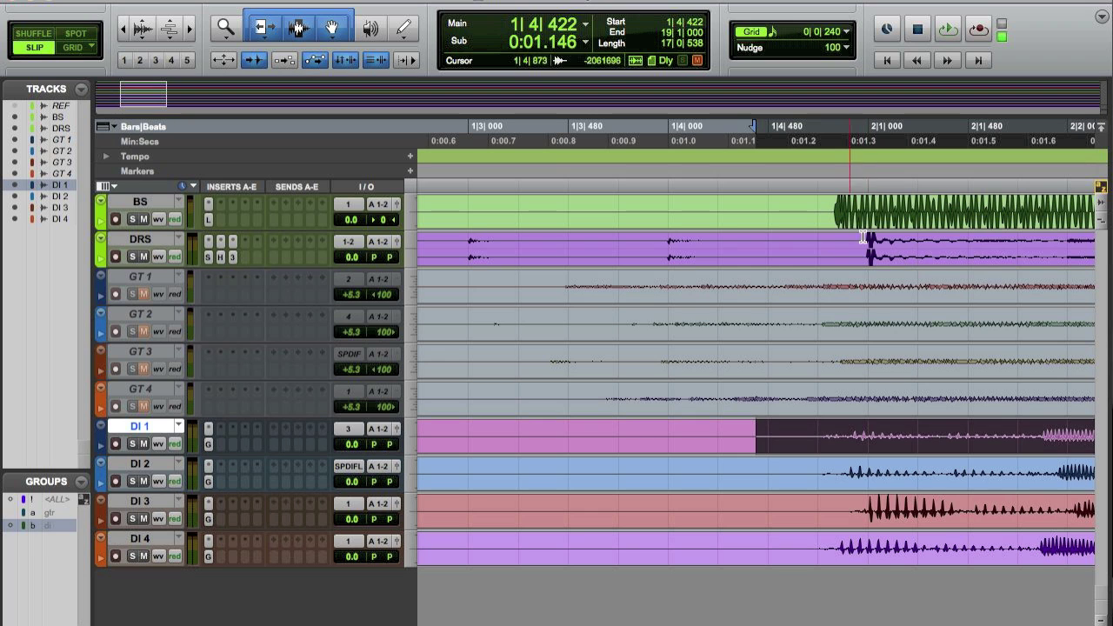
{"action": "left_click", "coordinate": [158, 277]}
{"action": "left_click", "coordinate": [140, 389], "text": "shift"}
{"action": "right_click", "coordinate": [146, 391]}
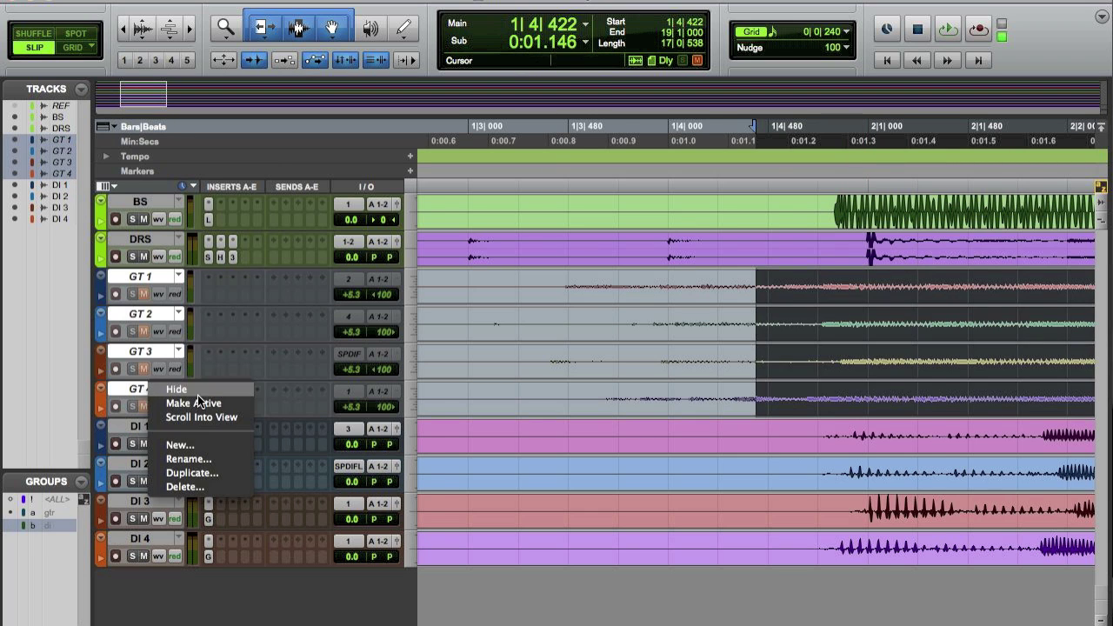
{"action": "left_click", "coordinate": [172, 391]}
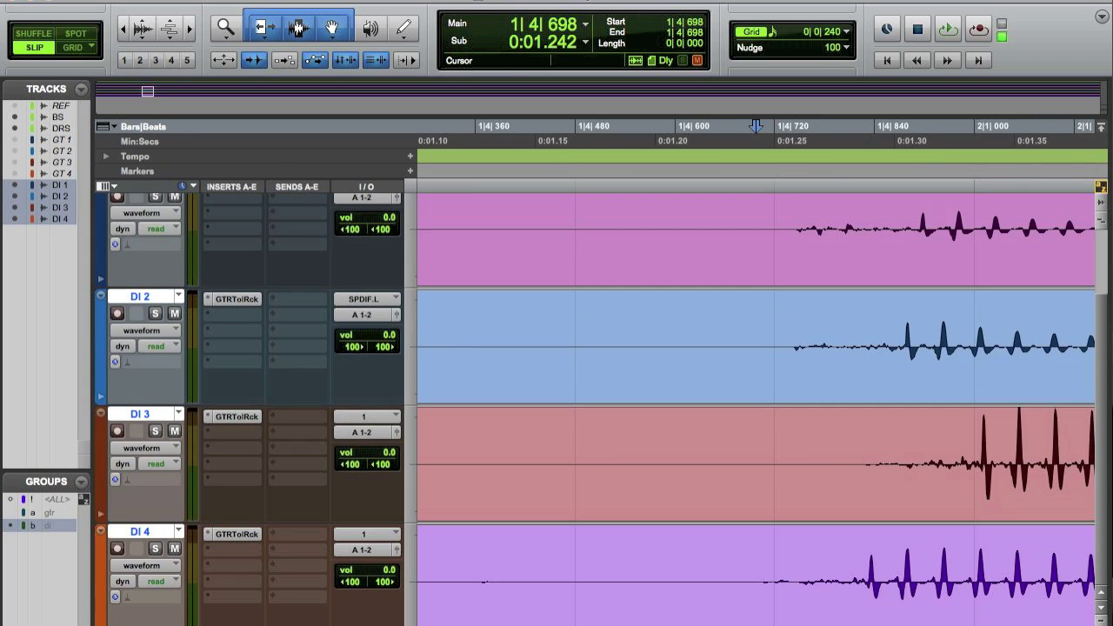
- Split each of the four DI clips just before its first note, from about 1|4|654 on DI 4 to 1|4|717 on DI 1
{"action": "scroll", "coordinate": [681, 372], "scroll_direction": "up", "scroll_amount": 1}
{"action": "scroll", "coordinate": [739, 339], "scroll_direction": "right", "scroll_amount": 3}
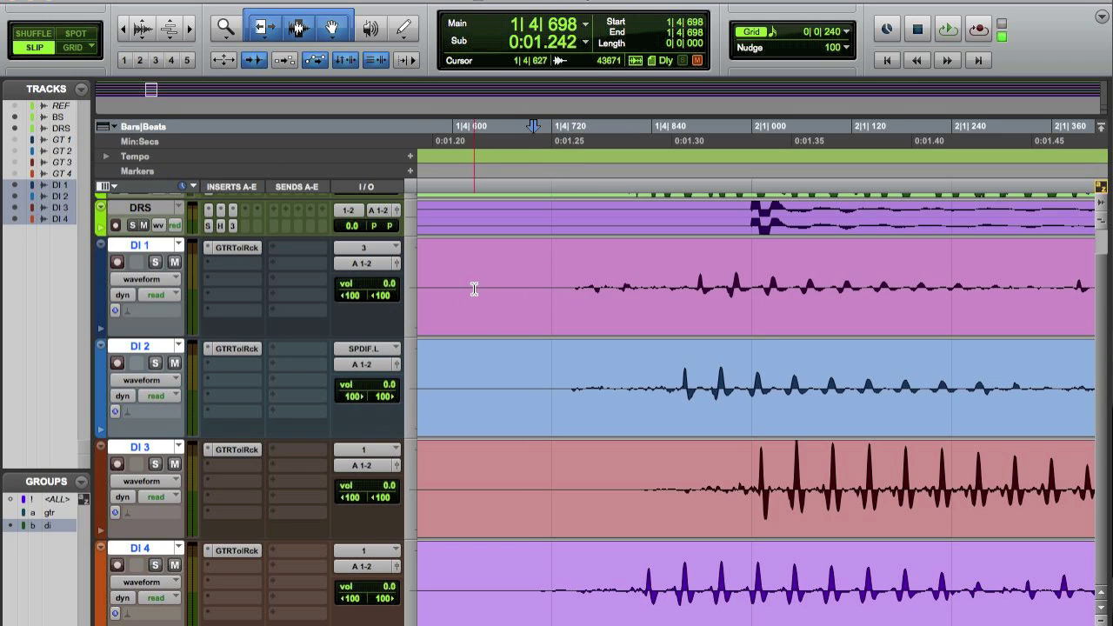
{"action": "left_click", "coordinate": [549, 277]}
{"action": "key", "text": "r"}
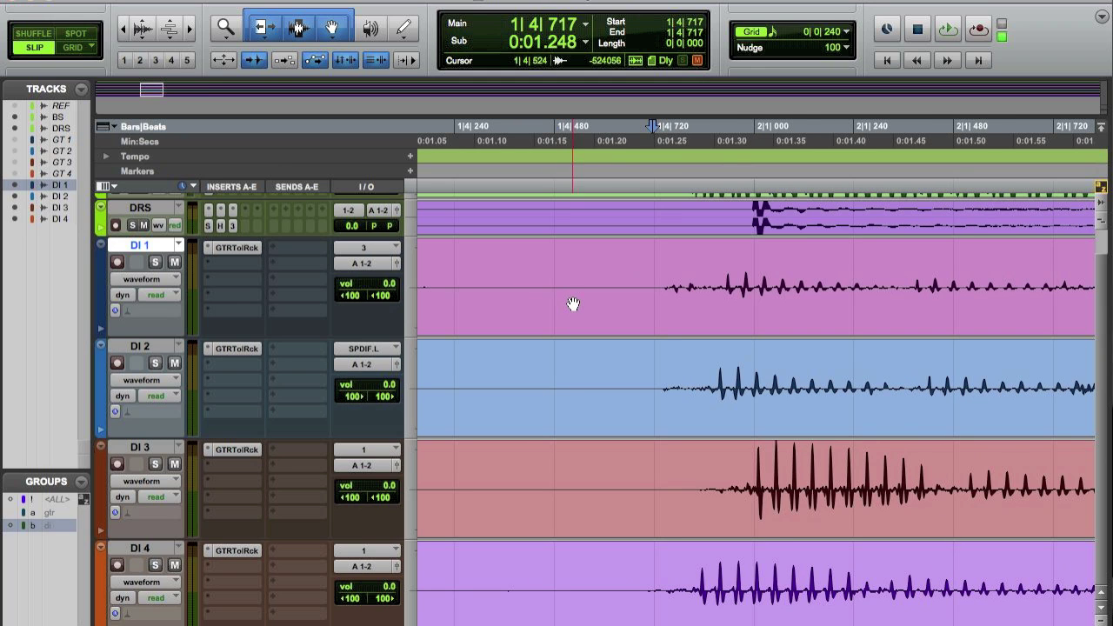
{"action": "left_click", "coordinate": [648, 415]}
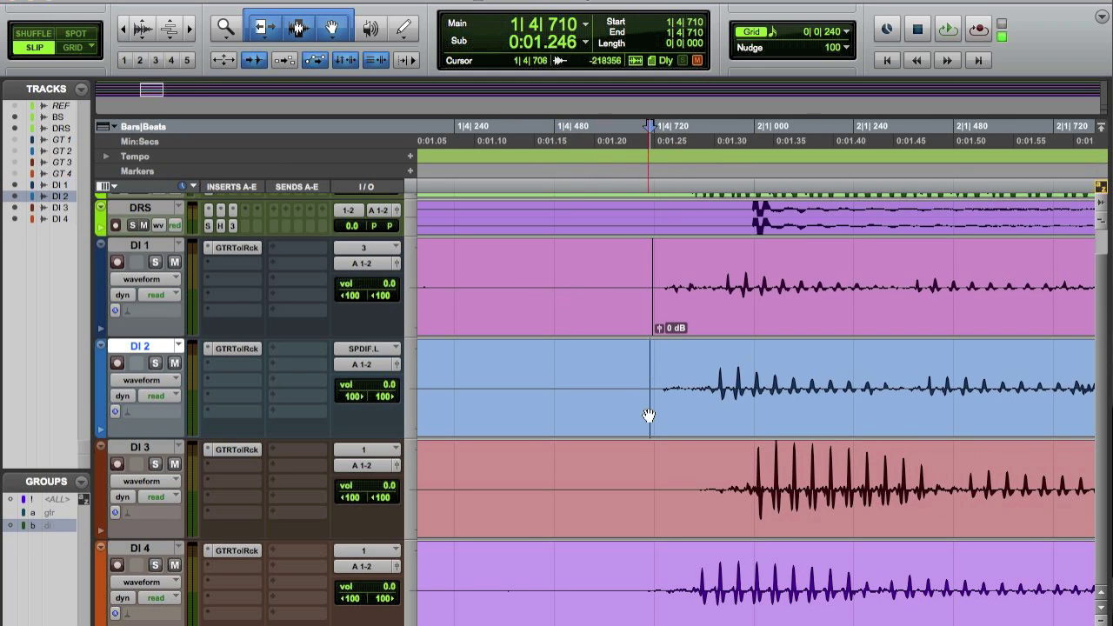
{"action": "left_click", "coordinate": [658, 464]}
{"action": "left_click", "coordinate": [628, 557]}
- Split each of the four DI clips again in the gap before the note near the middle of bar 6, at about 6|2|571 on DI 2
{"action": "key", "text": "r"}
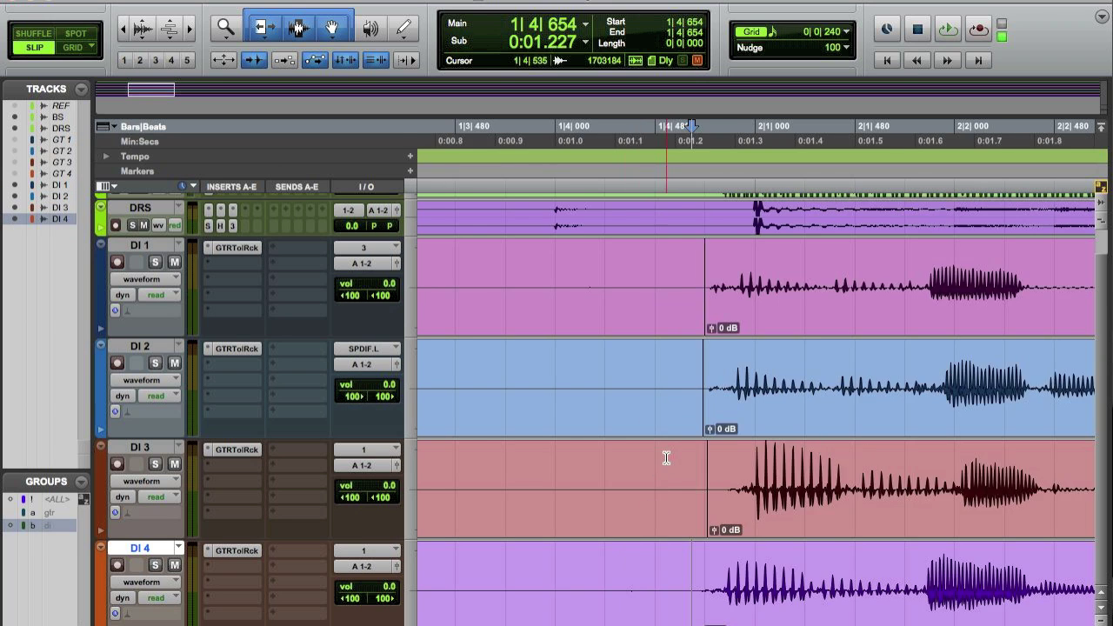
{"action": "key", "text": "r"}
{"action": "key", "text": "r"}
{"action": "key", "text": "r"}
{"action": "scroll", "coordinate": [667, 408], "scroll_direction": "right", "scroll_amount": 3}
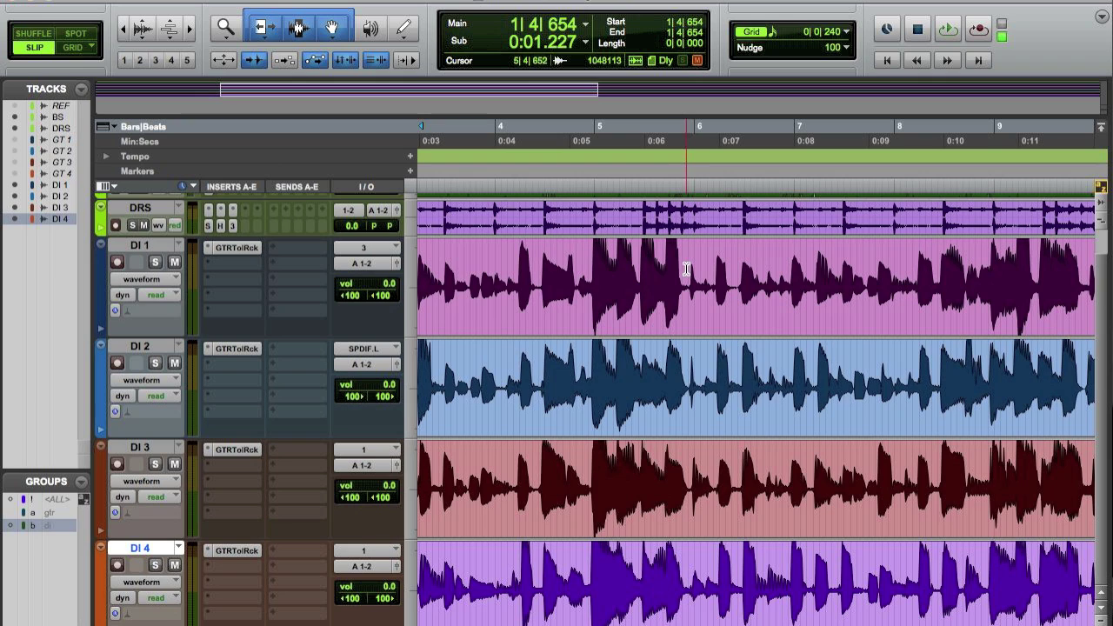
{"action": "left_click", "coordinate": [732, 277]}
{"action": "left_click", "coordinate": [735, 383]}
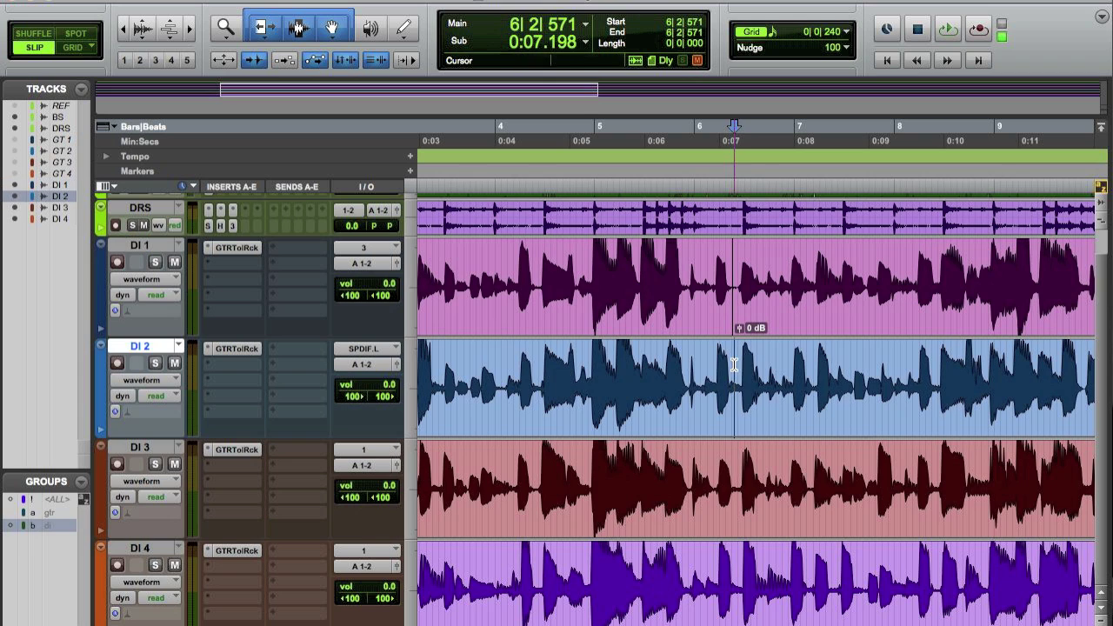
{"action": "left_click", "coordinate": [737, 471]}
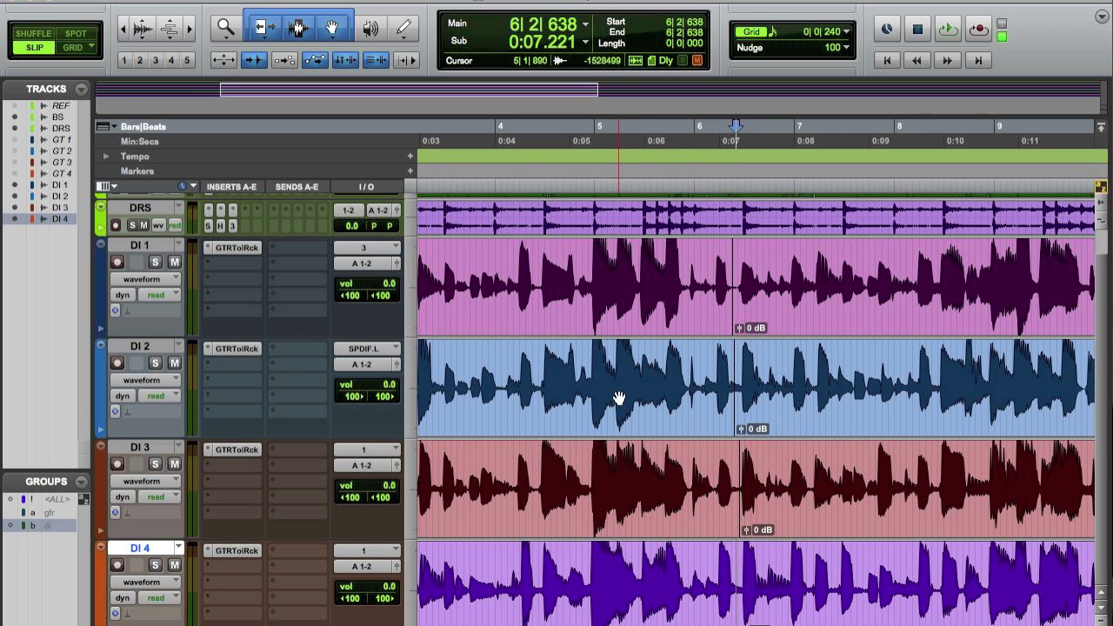
- Enable the di group and duplicate the playlists of all four DI tracks
{"action": "scroll", "coordinate": [619, 395], "scroll_direction": "left", "scroll_amount": 5}
{"action": "left_click", "coordinate": [501, 261]}
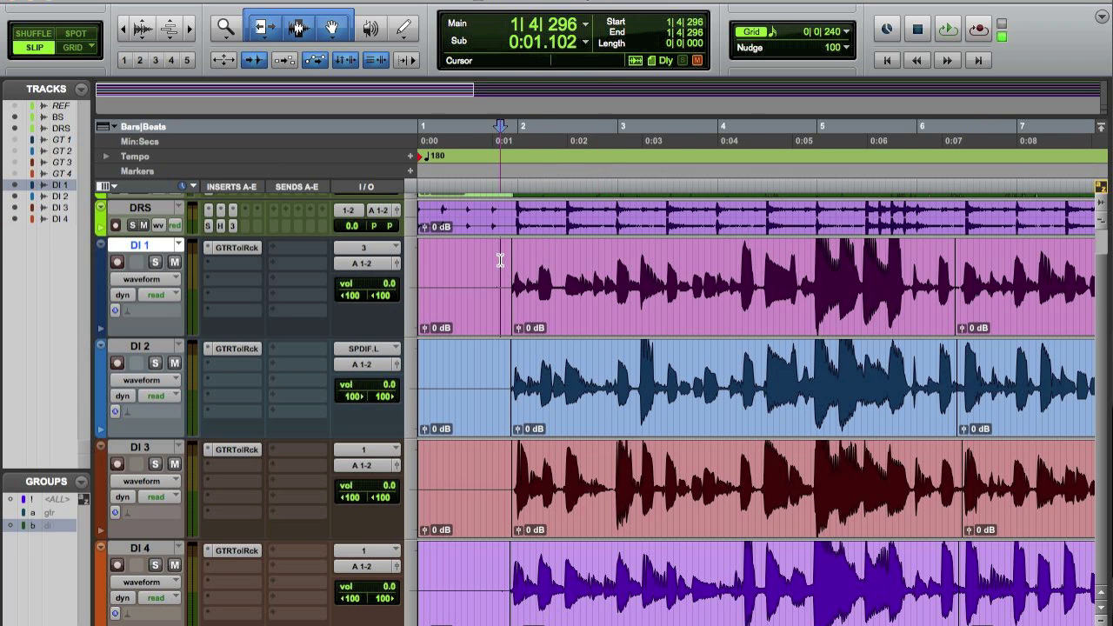
{"action": "key", "text": "t"}
{"action": "key", "text": "t"}
{"action": "key", "text": "t"}
{"action": "scroll", "coordinate": [697, 318], "scroll_direction": "right", "scroll_amount": 3}
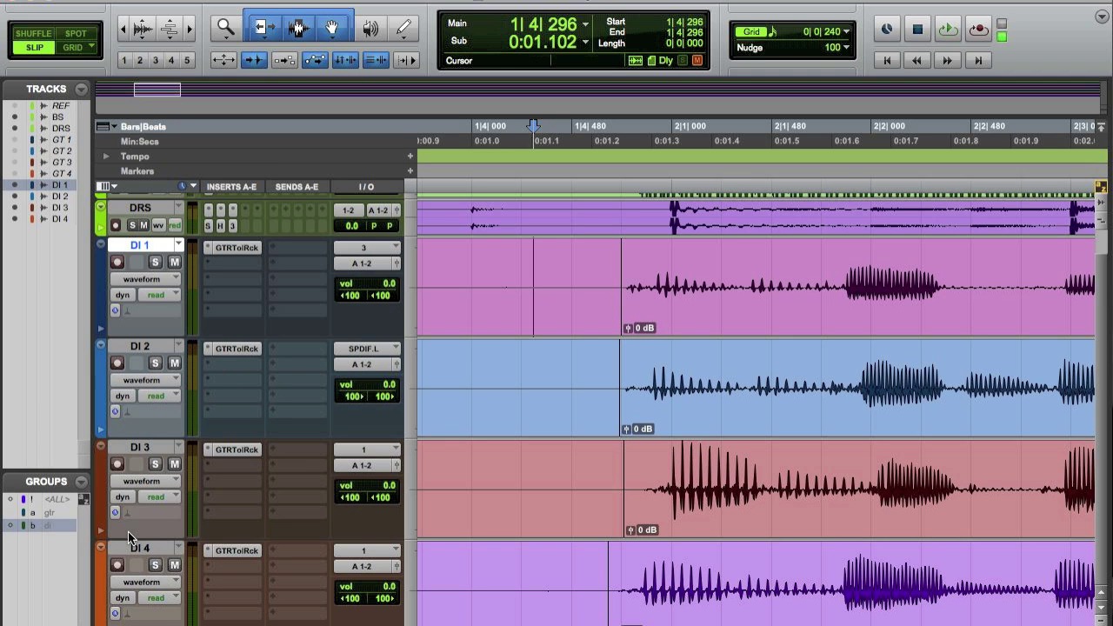
{"action": "left_click", "coordinate": [717, 267]}
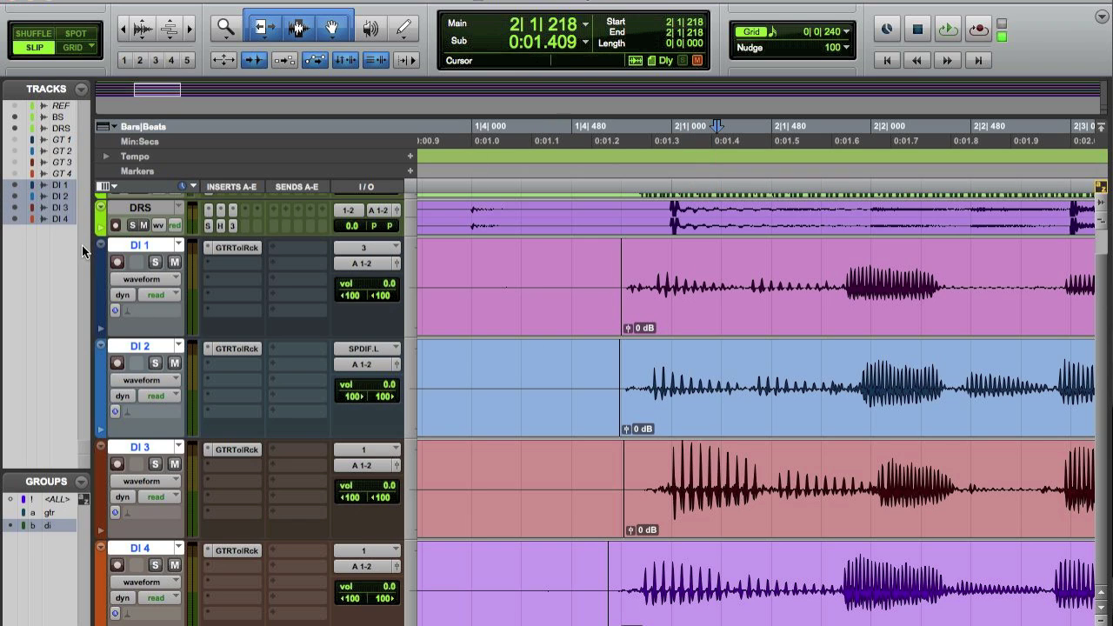
{"action": "left_click", "coordinate": [178, 245]}
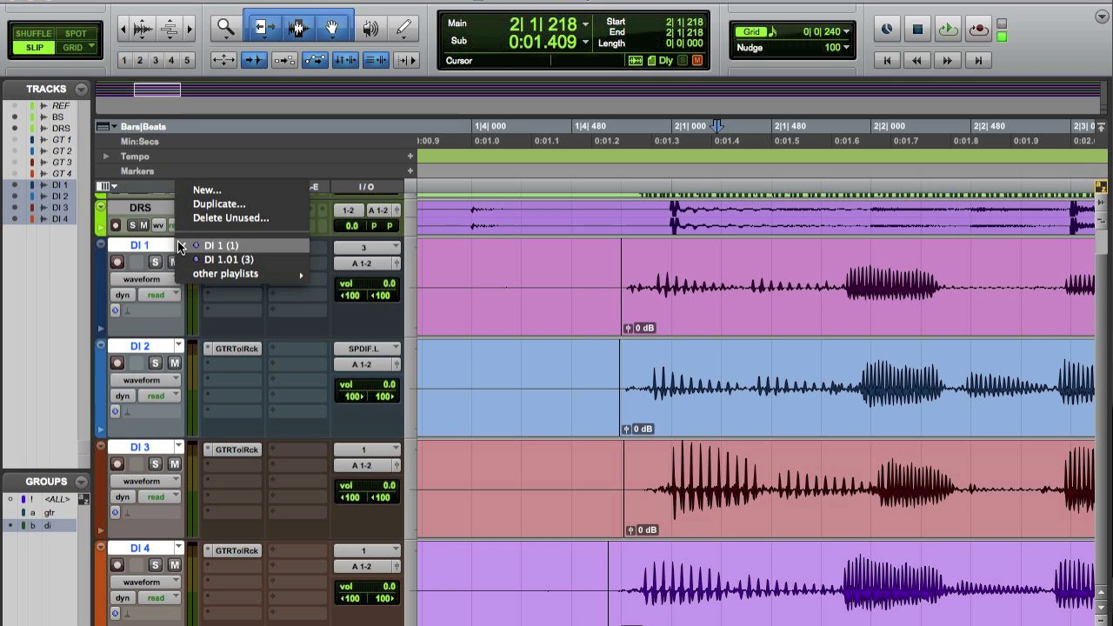
{"action": "left_click", "coordinate": [249, 210]}
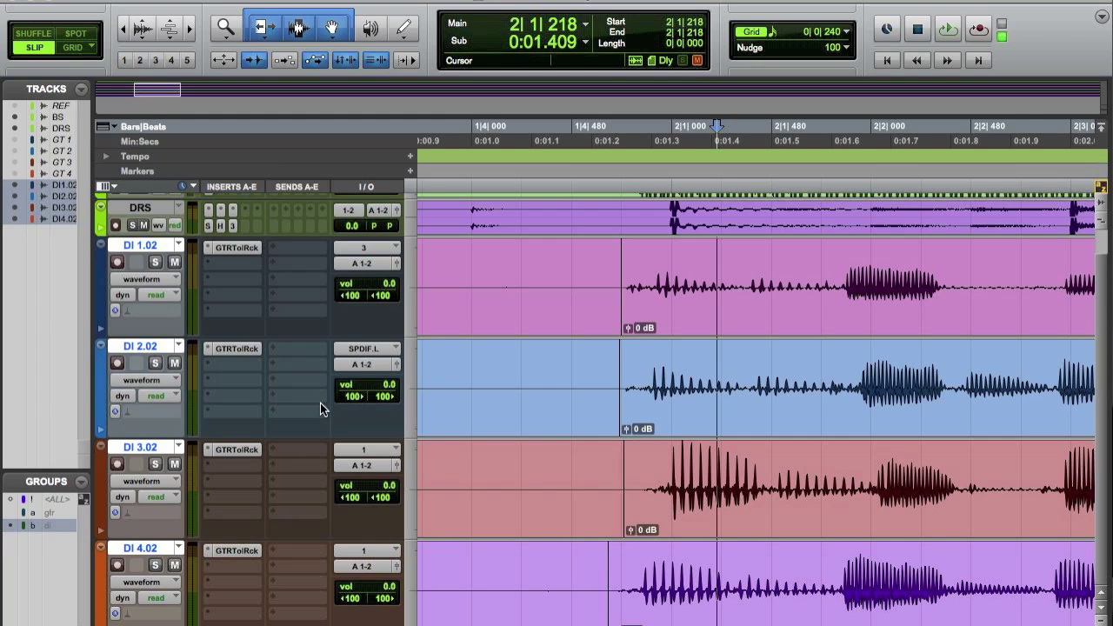
- Move the DI 1.02 and DI 2.02 clips later to 1|4|788 and 1|4|795, lining up their first notes with the drum hit at bar 2
{"action": "left_click", "coordinate": [739, 276]}
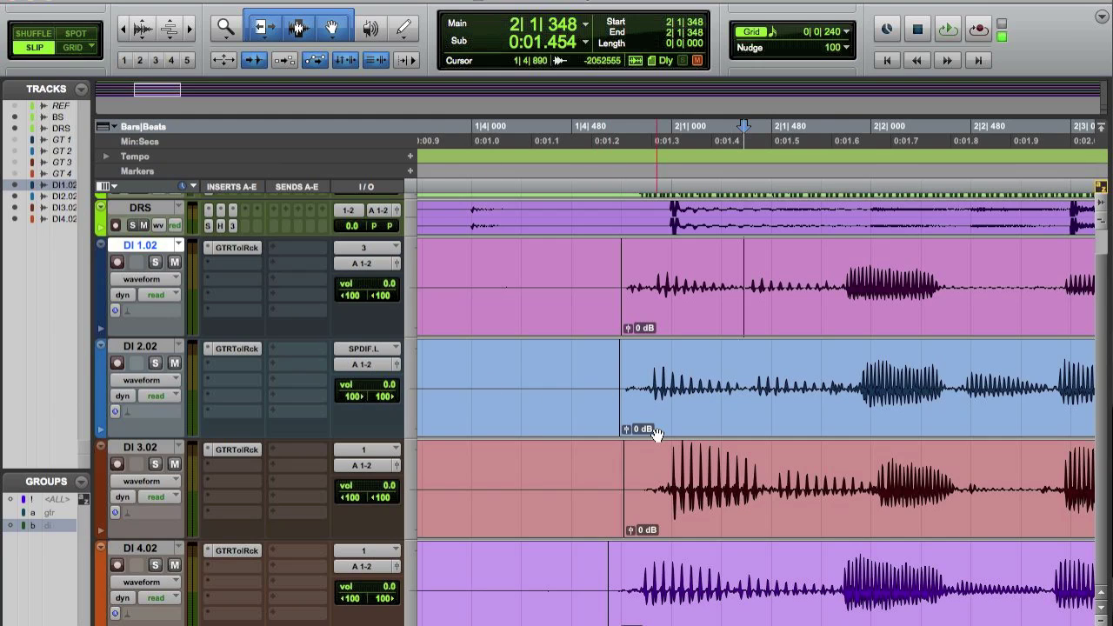
{"action": "left_click", "coordinate": [701, 298]}
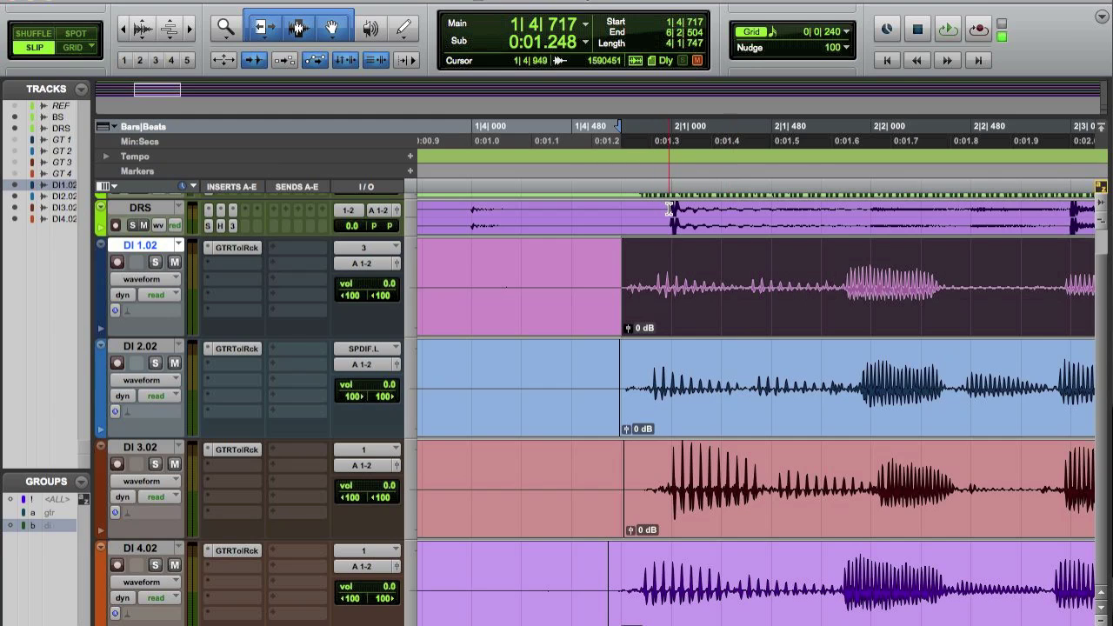
{"action": "left_click_drag", "start_coordinate": [791, 324], "coordinate": [809, 325]}
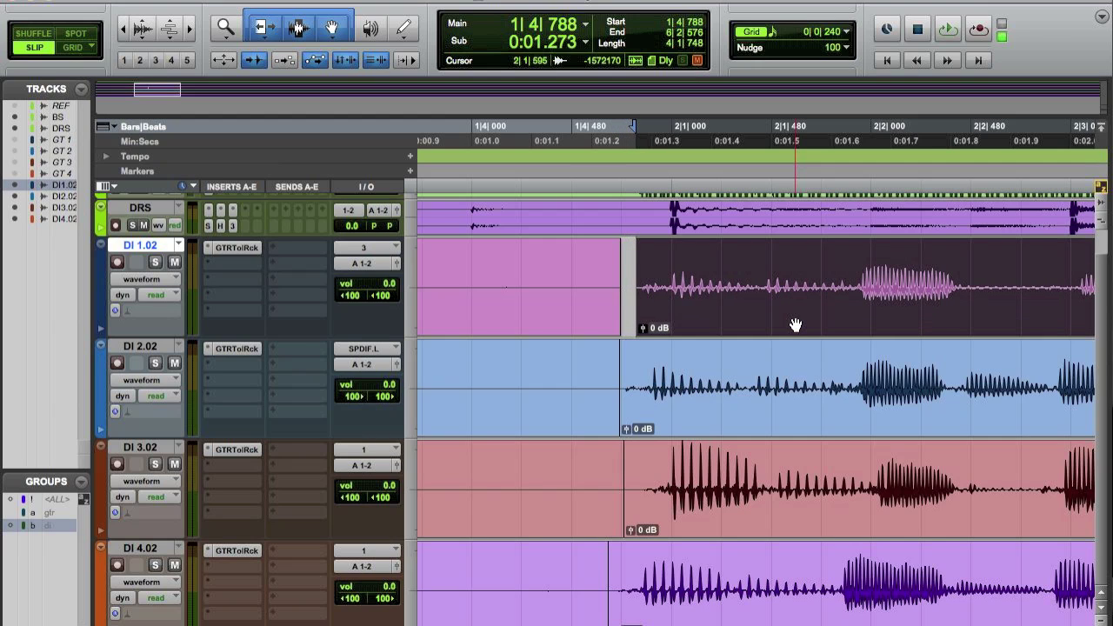
{"action": "left_click", "coordinate": [759, 409]}
{"action": "left_click_drag", "start_coordinate": [759, 409], "coordinate": [776, 409]}
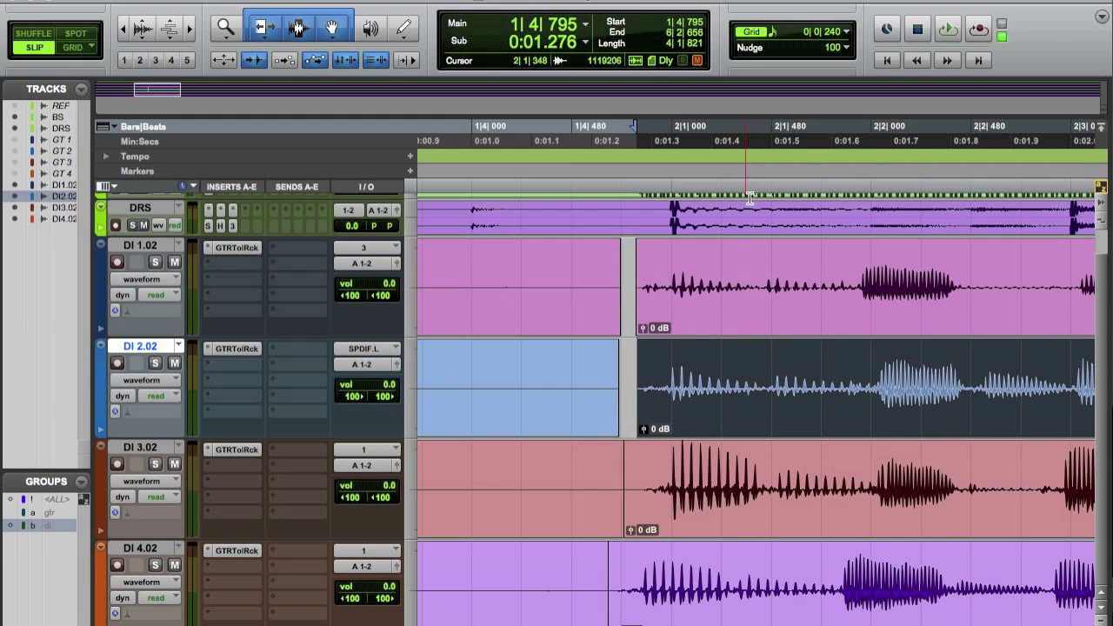
- Change the nudge setting to the Min:Secs scale with a value of 10 msec
{"action": "left_click", "coordinate": [845, 47]}
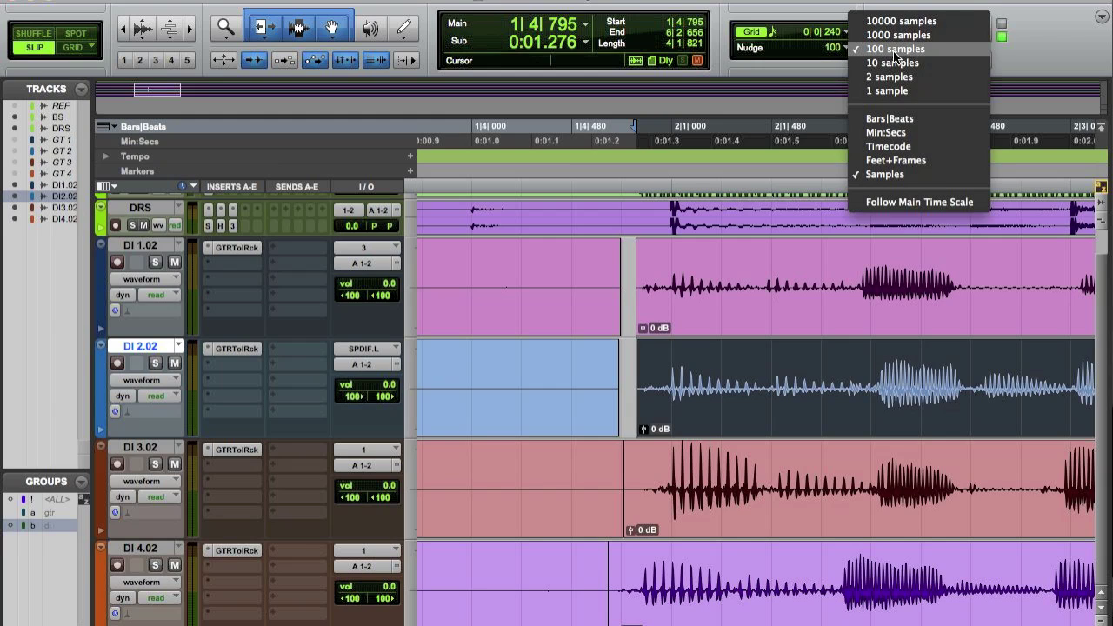
{"action": "left_click", "coordinate": [915, 130]}
{"action": "left_click", "coordinate": [845, 49]}
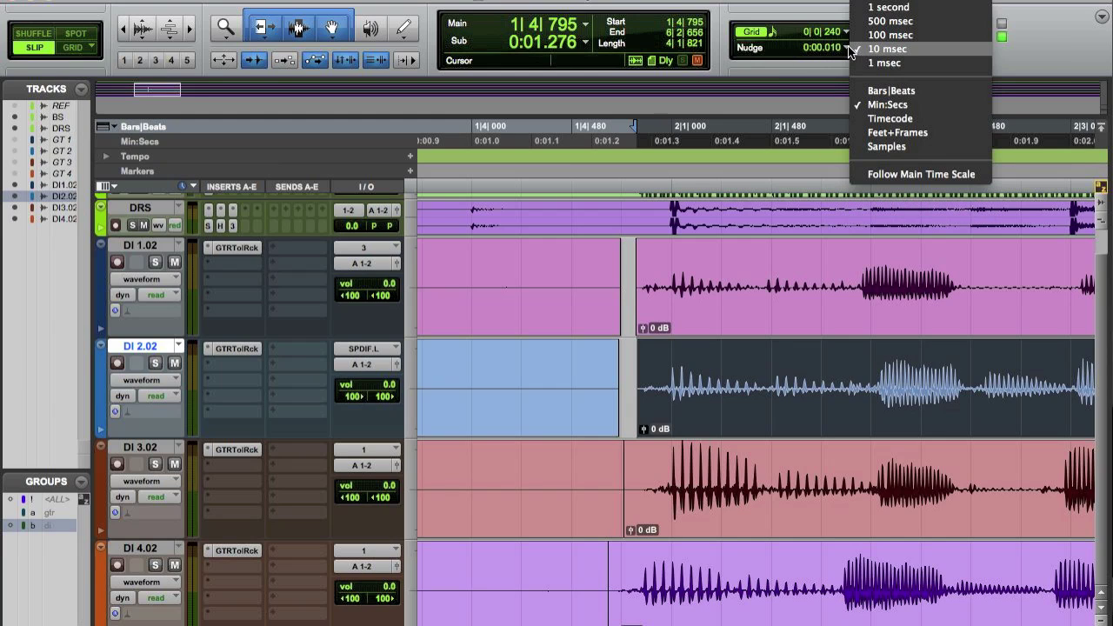
{"action": "left_click", "coordinate": [902, 50]}
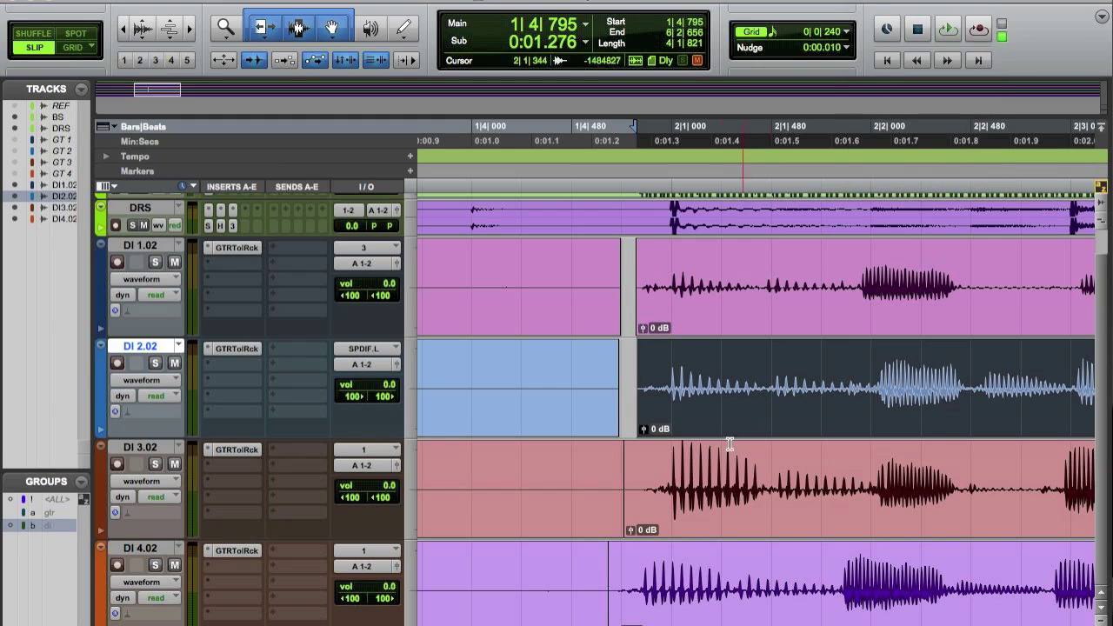
- Nudge the DI 3.02 clip one increment back and forth, and nudge the DI 4.02 clip in 10 ms increments to start at 1|4|769
{"action": "left_click", "coordinate": [728, 519]}
{"action": "key", "text": "minus"}
{"action": "key", "text": "plus"}
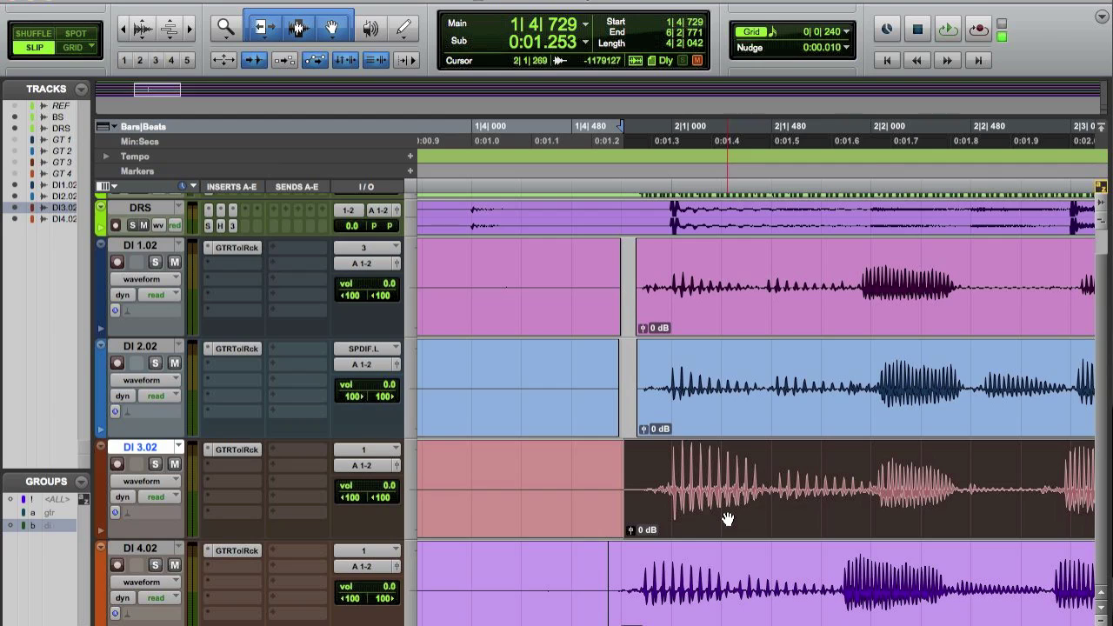
{"action": "left_click", "coordinate": [687, 590]}
{"action": "key", "text": "plus"}
{"action": "key", "text": "plus"}
{"action": "key", "text": "plus"}
{"action": "key", "text": "plus"}
{"action": "key", "text": "plus"}
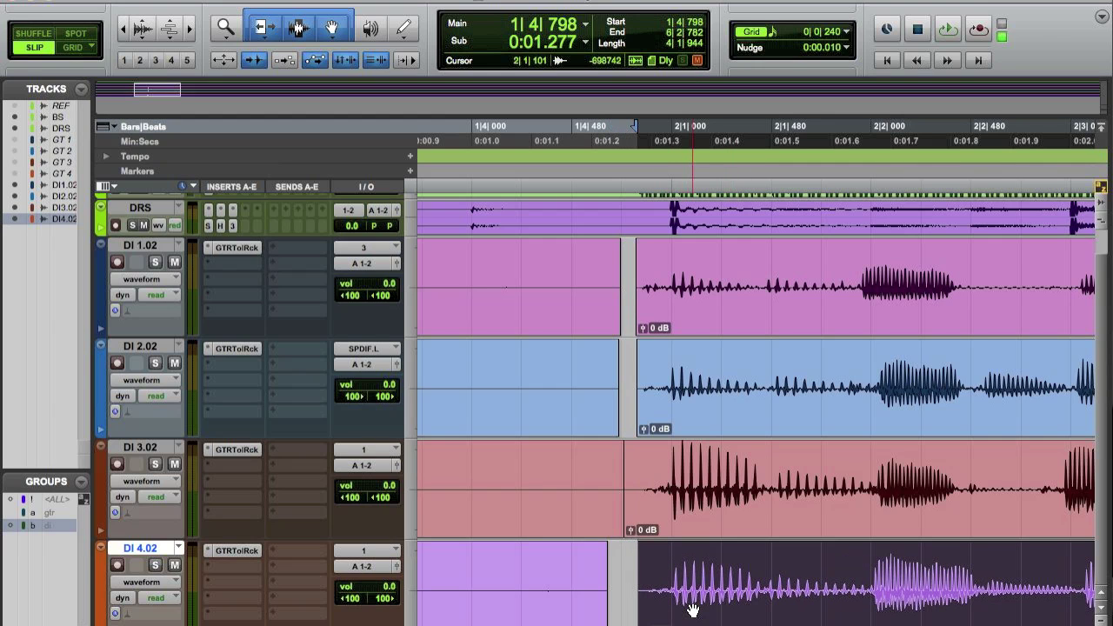
{"action": "key", "text": "minus"}
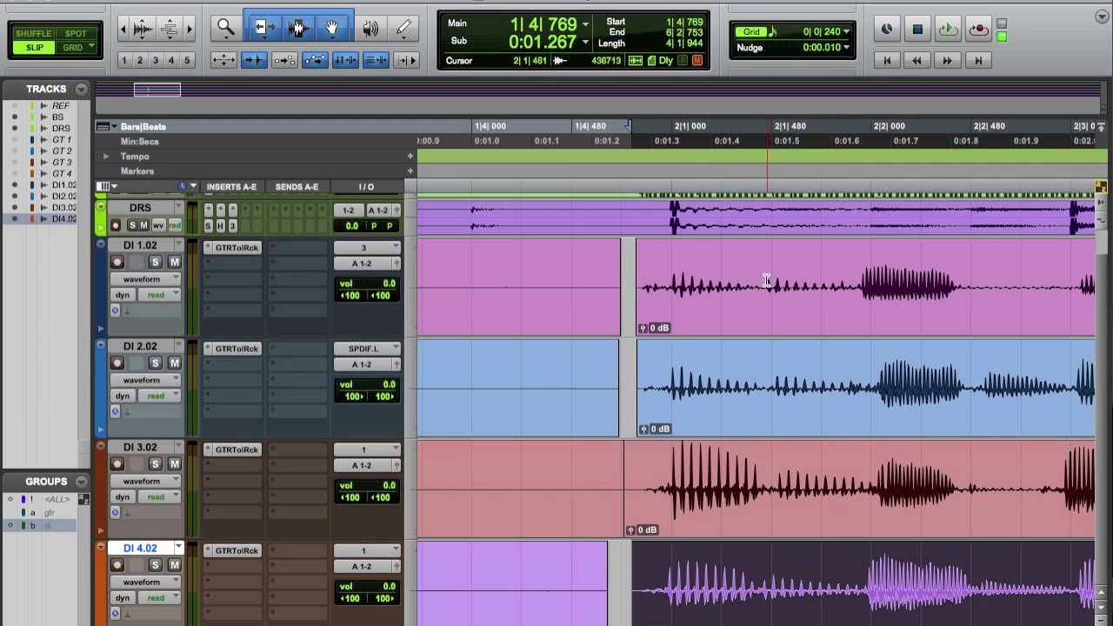
- Set the nudge value to 441 samples, and return the nudge scale to Min:Secs with a value of 0:00.003
{"action": "left_click", "coordinate": [848, 47]}
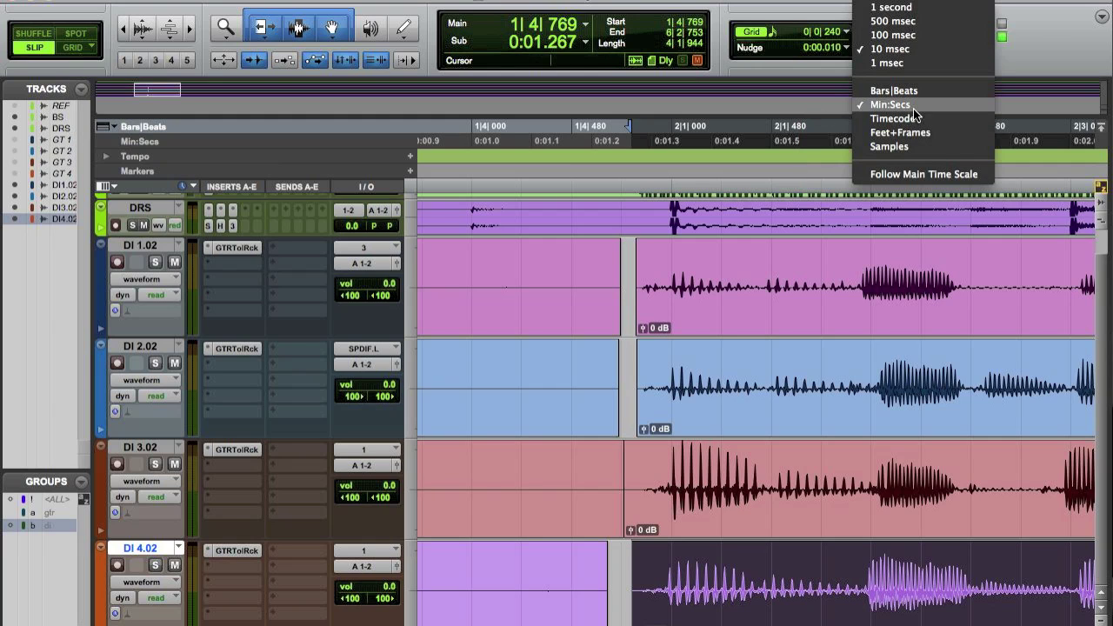
{"action": "left_click", "coordinate": [916, 148]}
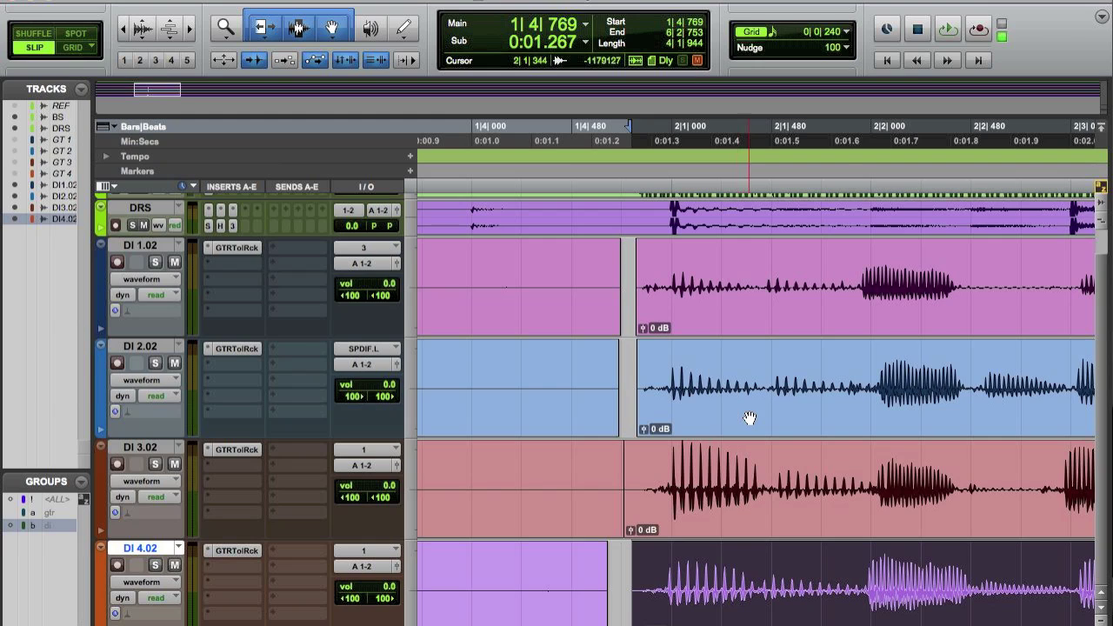
{"action": "left_click", "coordinate": [833, 48]}
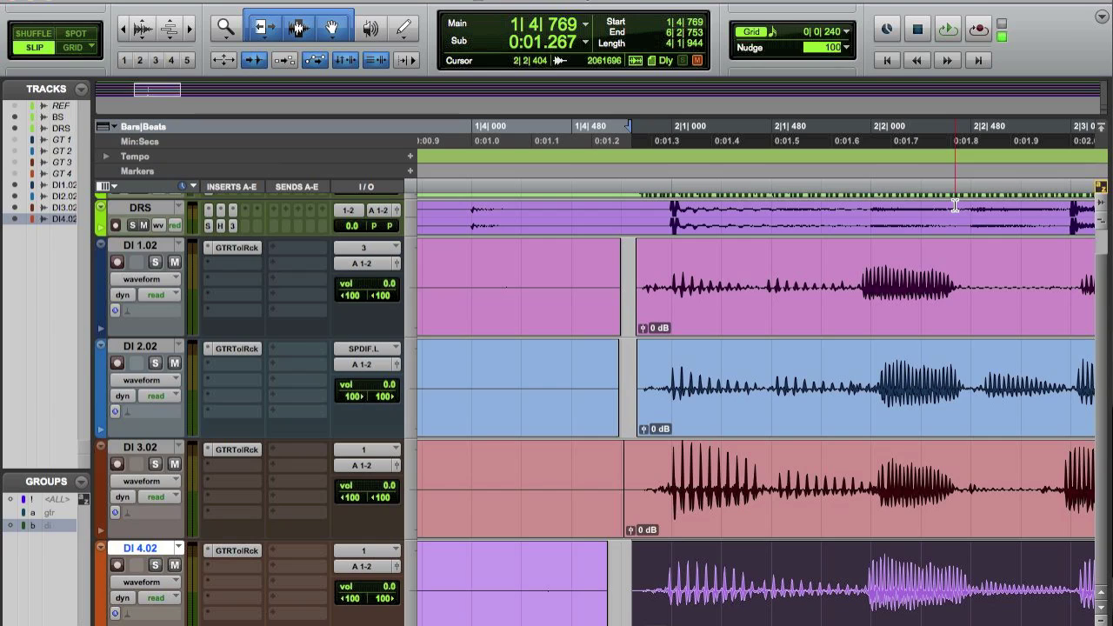
{"action": "type", "text": "441"}
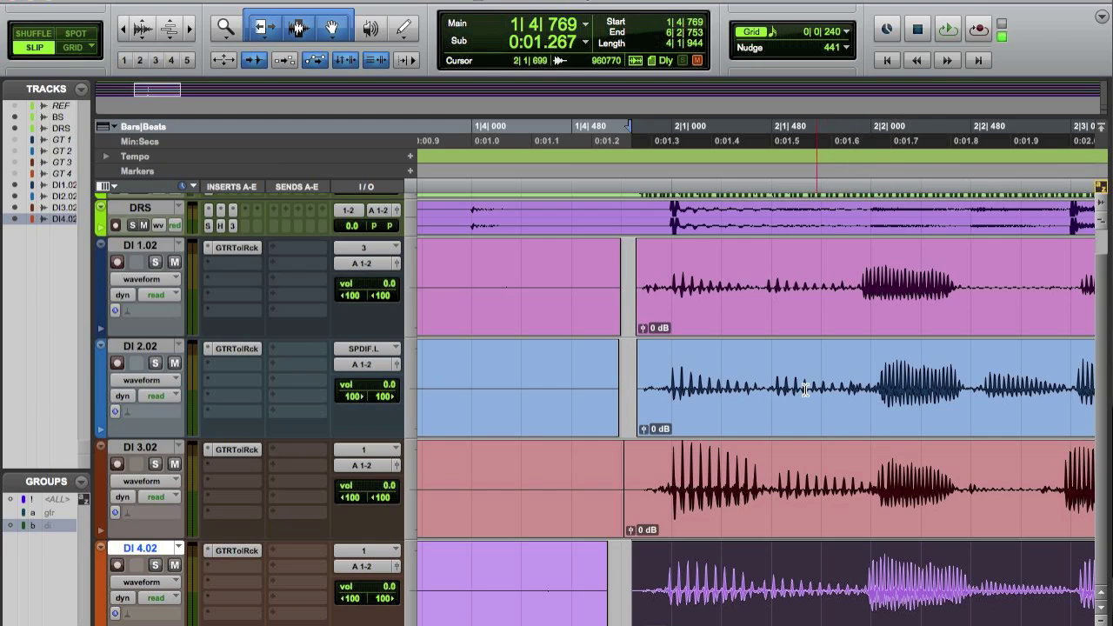
{"action": "left_click", "coordinate": [846, 50]}
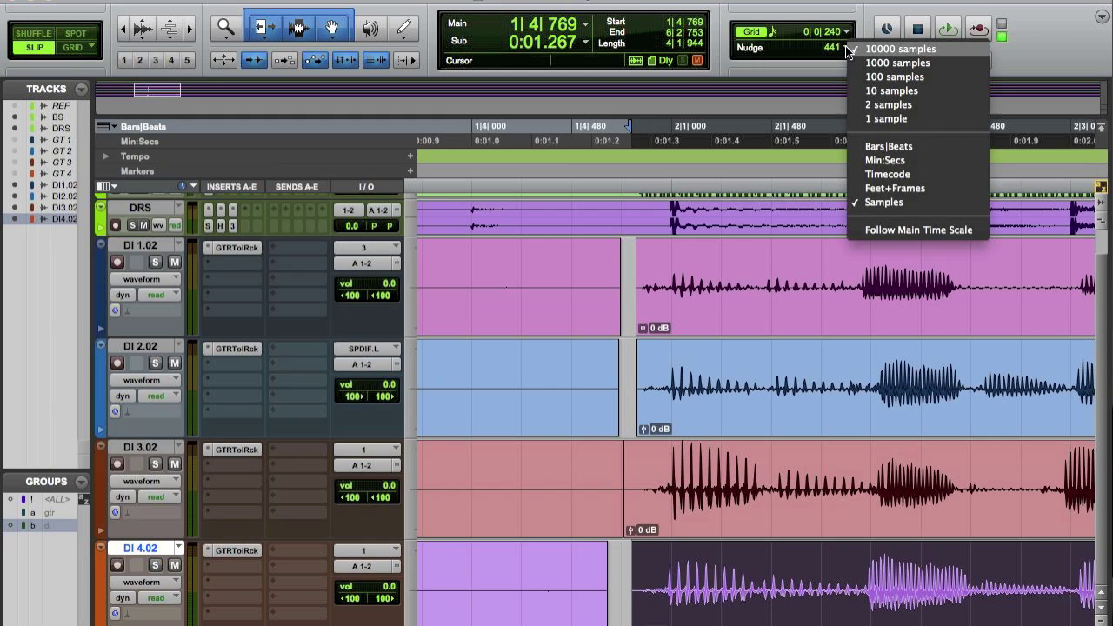
{"action": "left_click", "coordinate": [913, 160]}
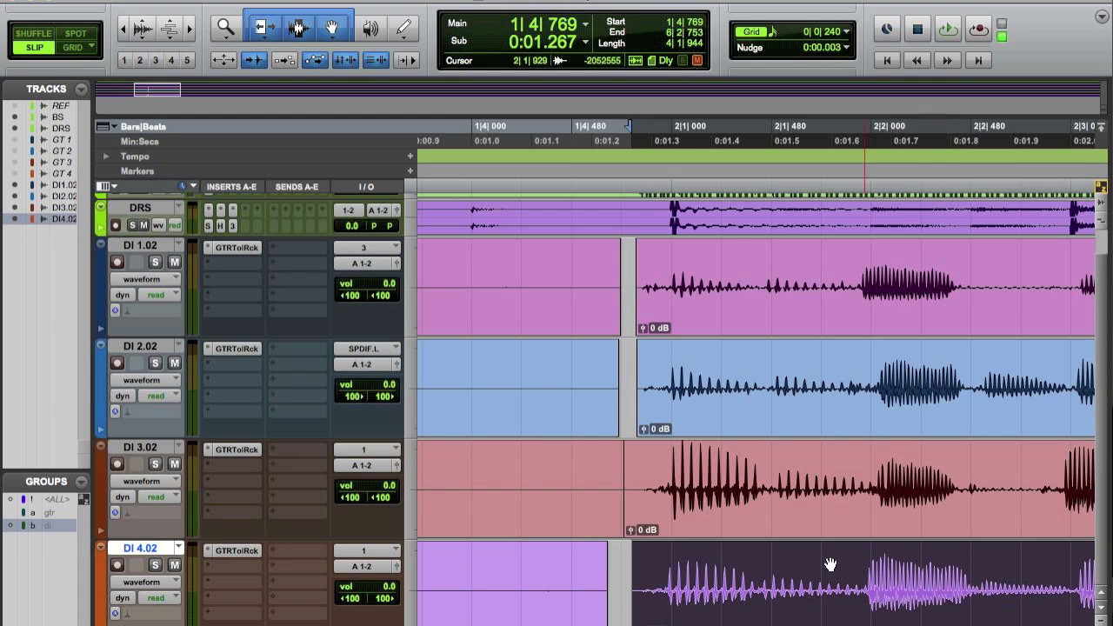
- Split each of the four DI clips just before its second note, shortly before 2|1|480
{"action": "left_click", "coordinate": [761, 278]}
{"action": "key", "text": "ctrl+e"}
{"action": "left_click", "coordinate": [771, 385]}
{"action": "key", "text": "ctrl+e"}
{"action": "left_click", "coordinate": [767, 460]}
{"action": "key", "text": "ctrl+e"}
{"action": "left_click", "coordinate": [759, 578]}
{"action": "key", "text": "ctrl+e"}
- Move the second-note clips on all four DI tracks into line with each other, starting the DI 1.02 clip at 2|1|462
{"action": "left_click", "coordinate": [809, 614]}
{"action": "left_click_drag", "start_coordinate": [809, 614], "coordinate": [820, 611]}
{"action": "left_click_drag", "start_coordinate": [831, 518], "coordinate": [822, 496]}
{"action": "left_click_drag", "start_coordinate": [833, 400], "coordinate": [830, 405]}
{"action": "left_click", "coordinate": [819, 298]}
{"action": "left_click_drag", "start_coordinate": [815, 298], "coordinate": [821, 298]}
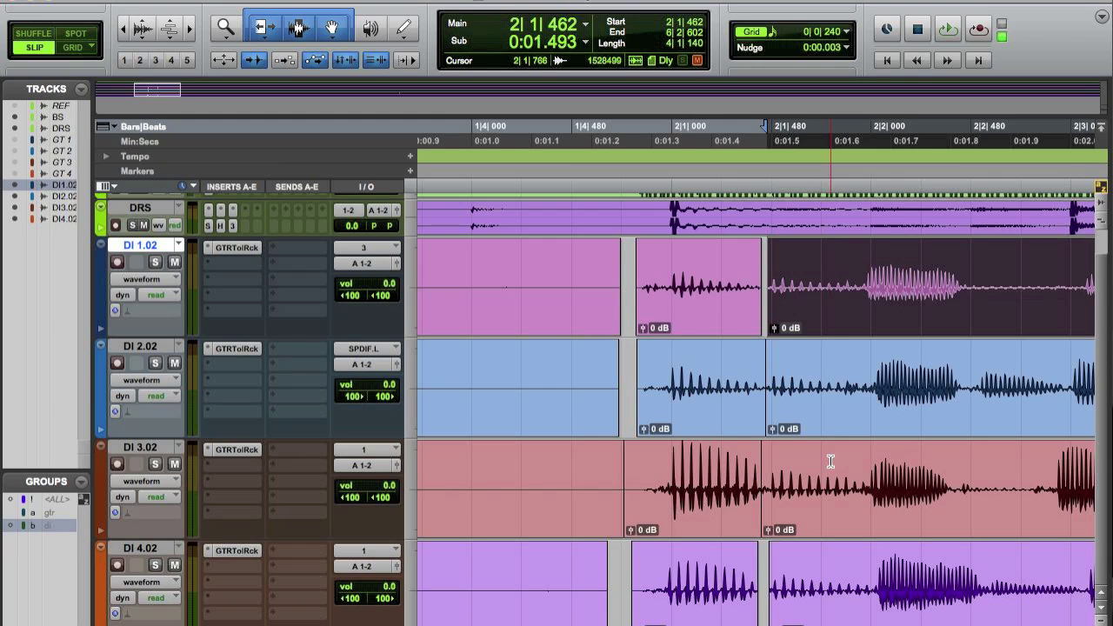
- Split the DI 1.02 clip at 2|1|925 before its next note and nudge the new clip later and earlier
{"action": "left_click", "coordinate": [865, 276]}
{"action": "key", "text": "b"}
{"action": "left_click", "coordinate": [880, 310]}
{"action": "key", "text": "period"}
{"action": "key", "text": "period"}
{"action": "key", "text": "comma"}
{"action": "key", "text": "comma"}
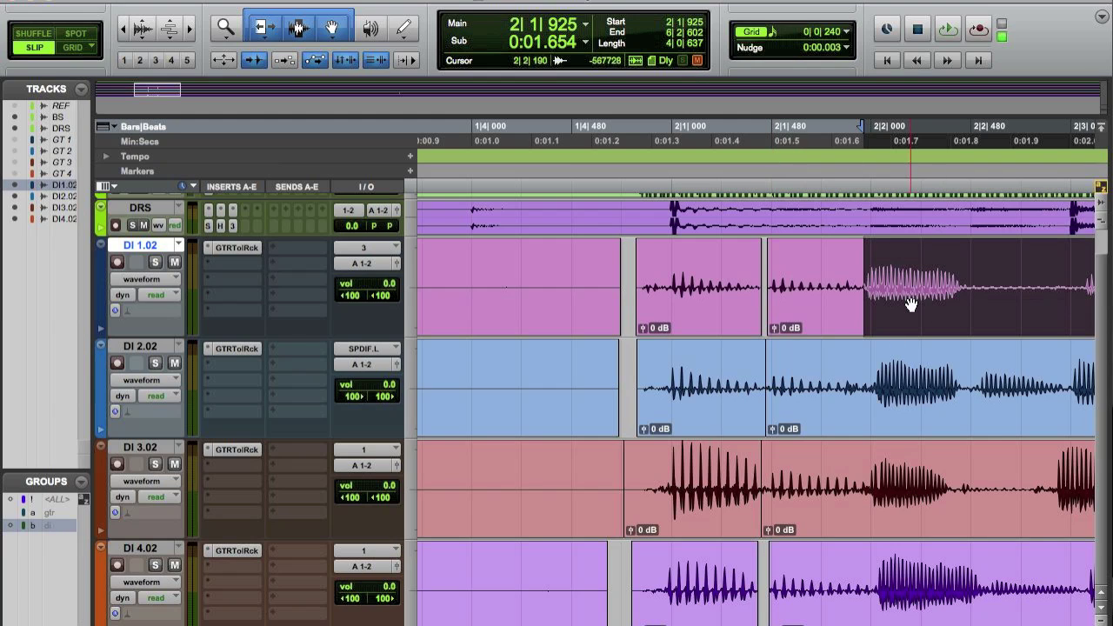
- Try moving the DI 1.02 second-note clip to 2|1|859 and extending its start back to 2|1|386, and undo both edits
{"action": "left_click", "coordinate": [989, 304]}
{"action": "left_click_drag", "start_coordinate": [989, 303], "coordinate": [921, 316]}
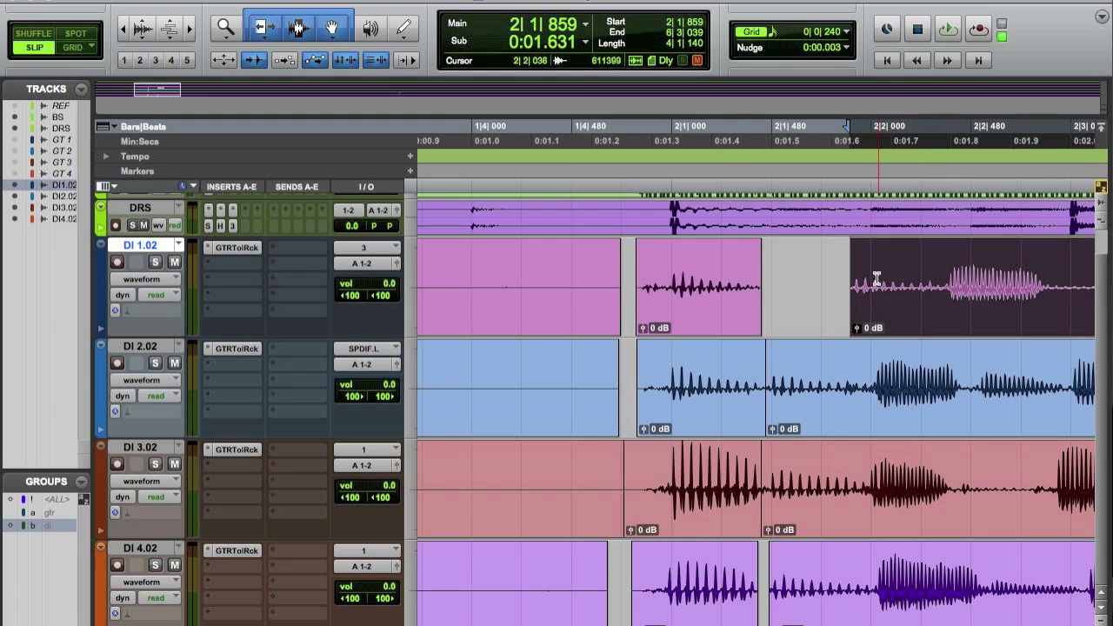
{"action": "left_click_drag", "start_coordinate": [857, 279], "coordinate": [753, 280]}
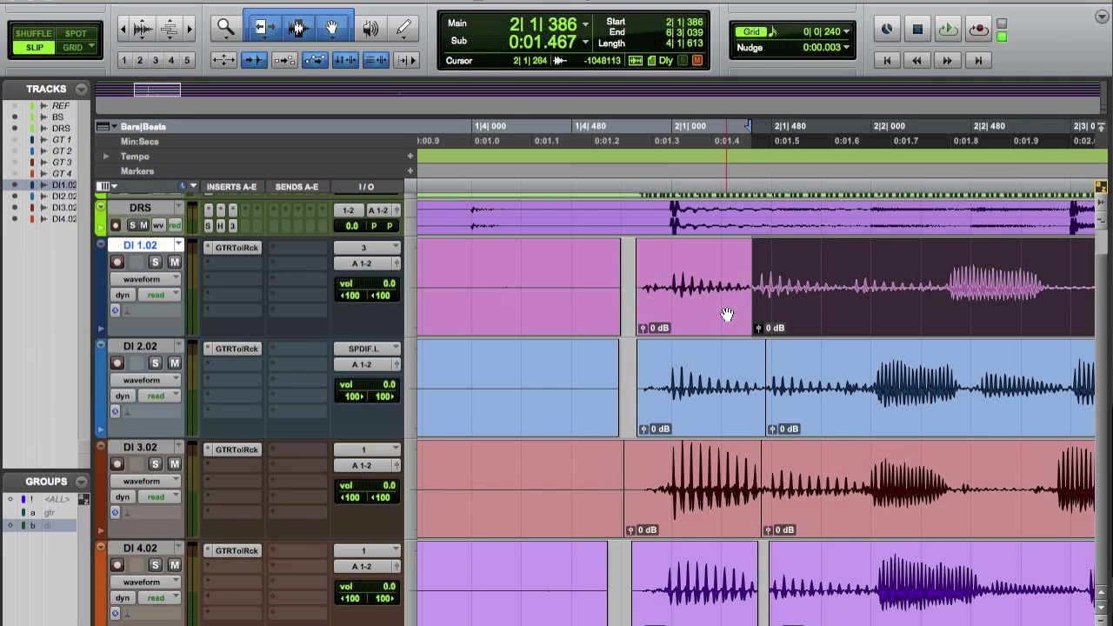
{"action": "key", "text": "super+z"}
{"action": "key", "text": "super+z"}
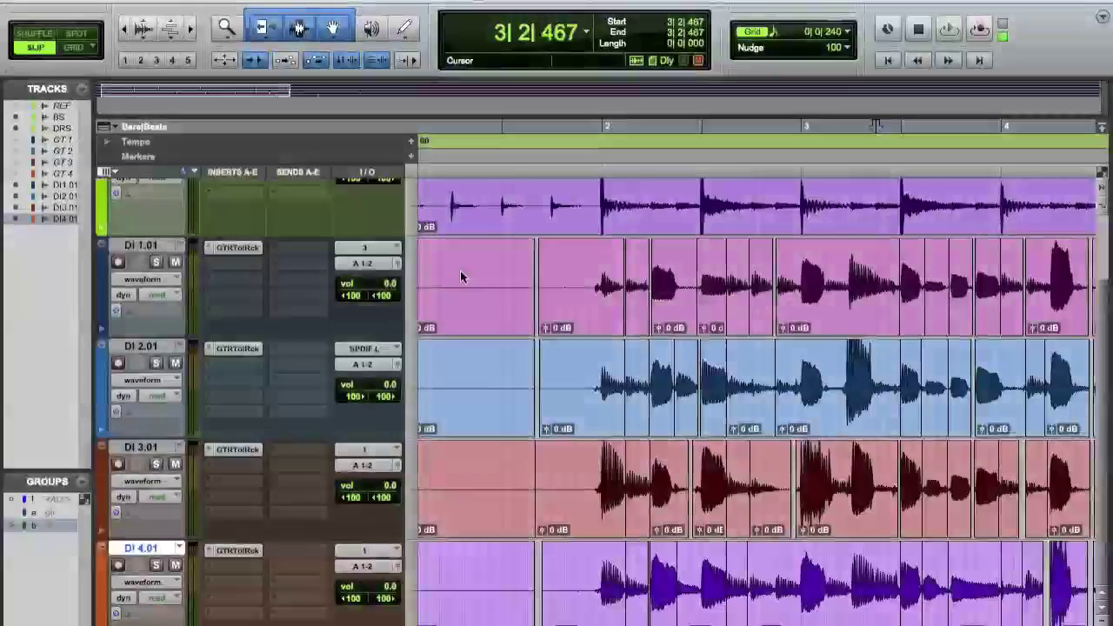
- Switch the grouped DI tracks to their original unedited playlists and play them back from 1|2|846
{"action": "scroll", "coordinate": [489, 533], "scroll_direction": "right", "scroll_amount": 2}
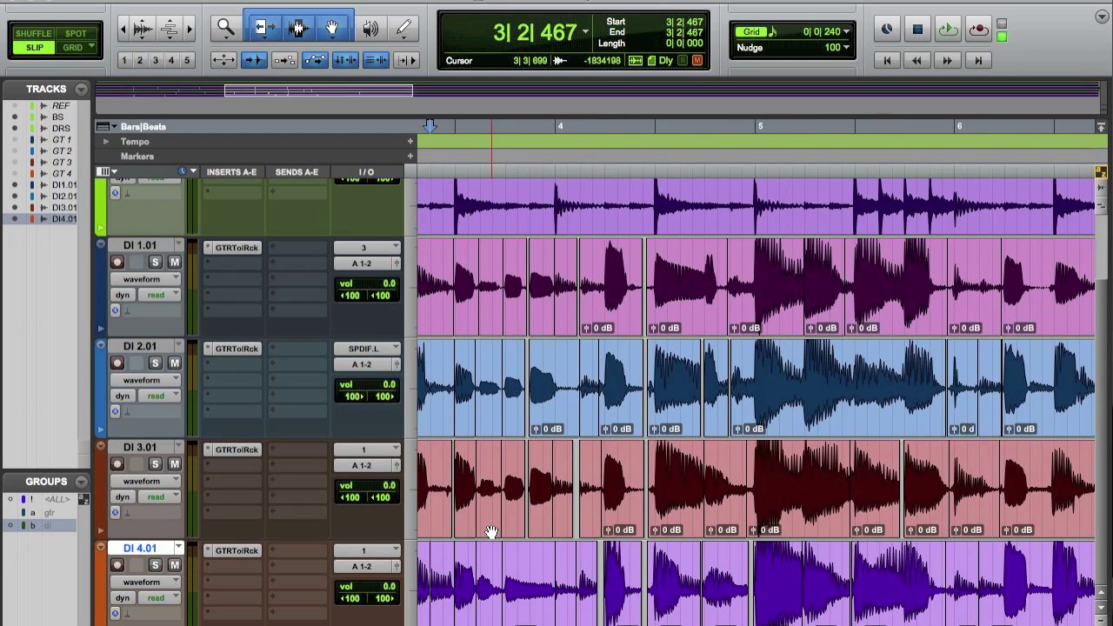
{"action": "scroll", "coordinate": [618, 500], "scroll_direction": "left", "scroll_amount": 2}
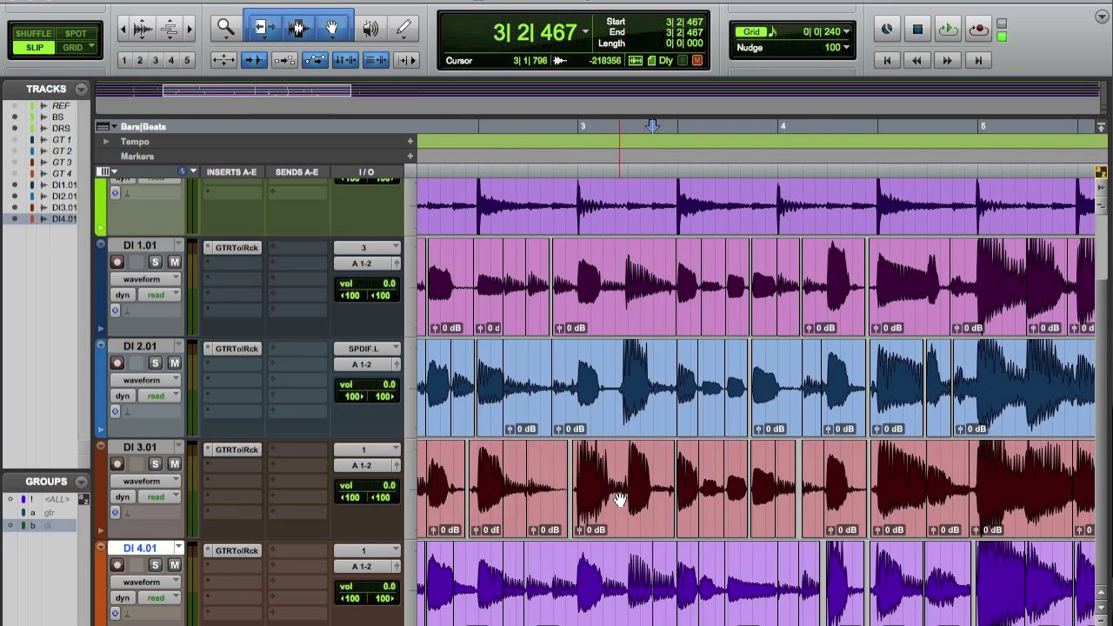
{"action": "left_click", "coordinate": [493, 269]}
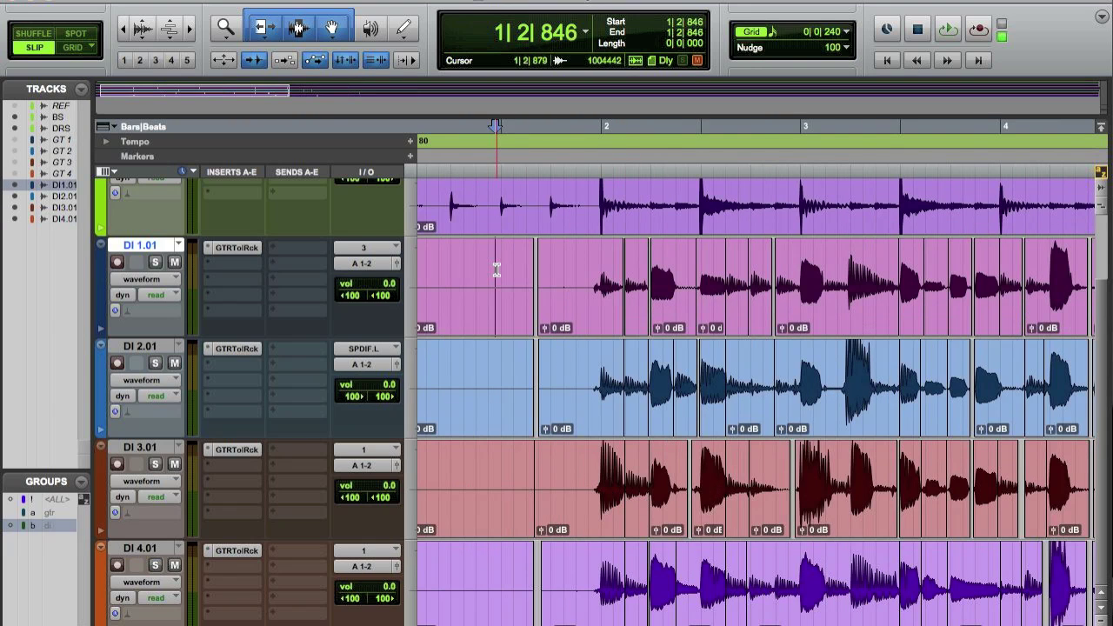
{"action": "left_click", "coordinate": [179, 246]}
{"action": "left_click", "coordinate": [207, 233]}
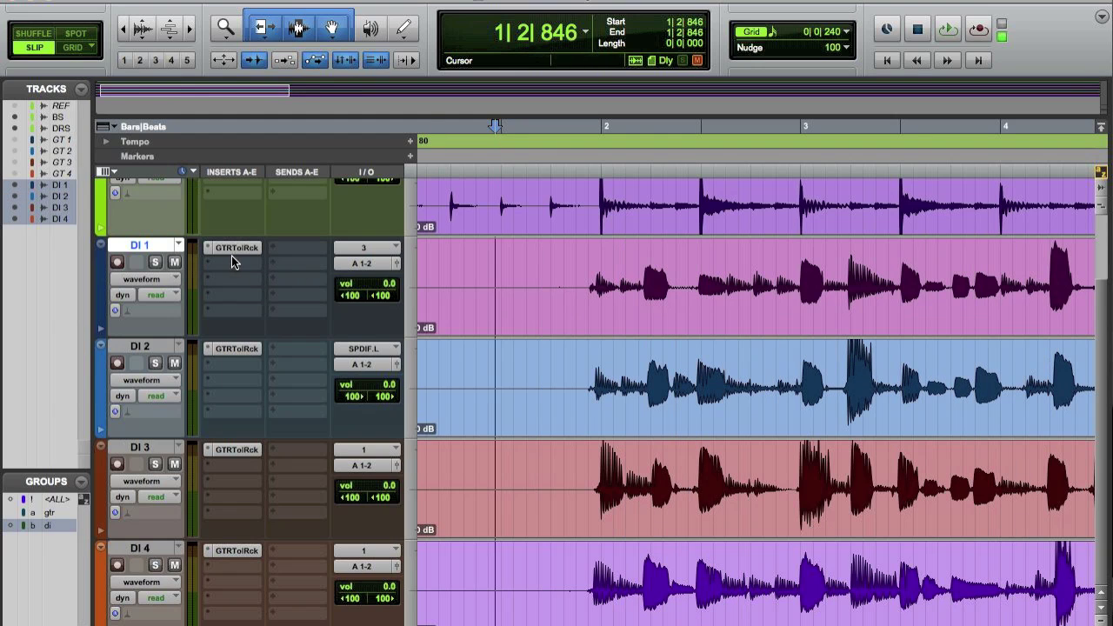
{"action": "key", "text": "space"}
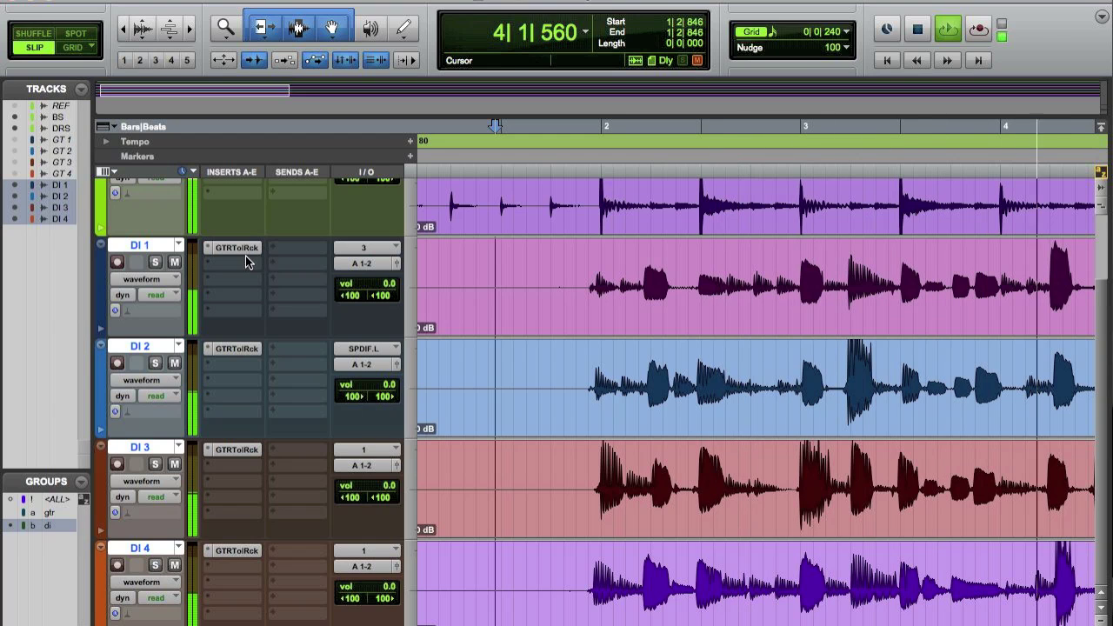
{"action": "key", "text": "r"}
{"action": "key", "text": "r"}
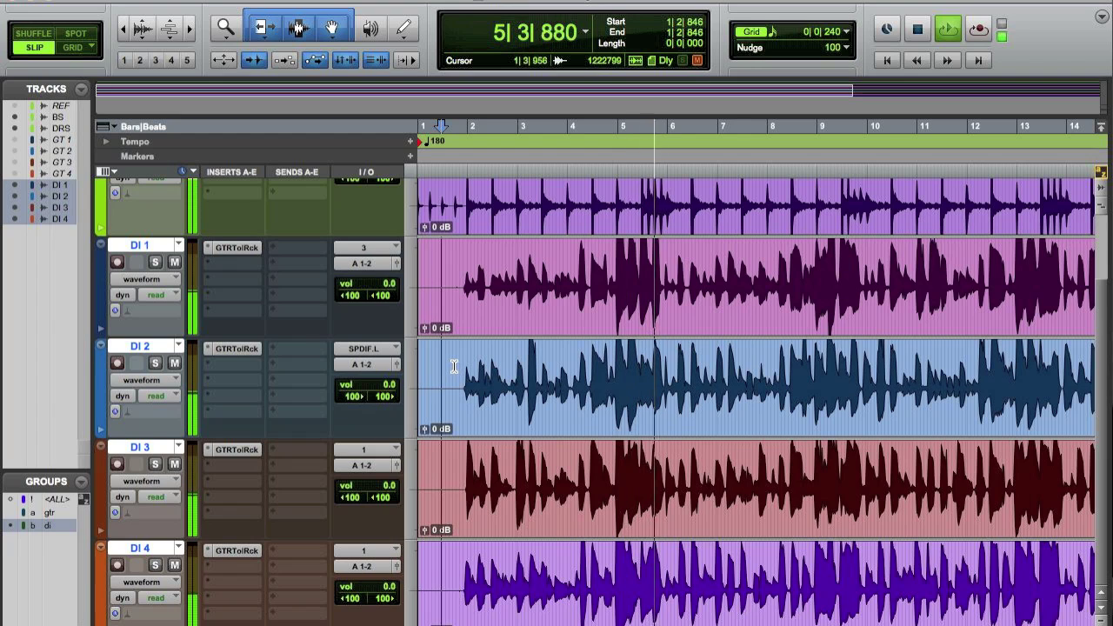
{"action": "key", "text": "space"}
- Switch the grouped DI tracks back to the edited DI 1.01 playlist set and play the same passage for comparison
{"action": "left_click", "coordinate": [180, 250]}
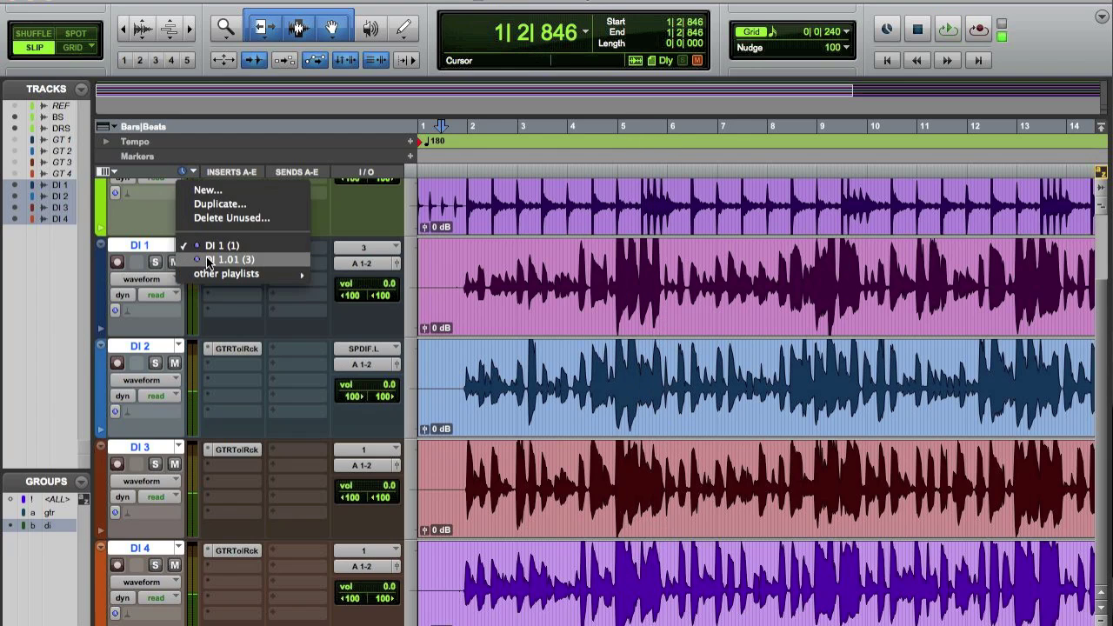
{"action": "left_click", "coordinate": [207, 257]}
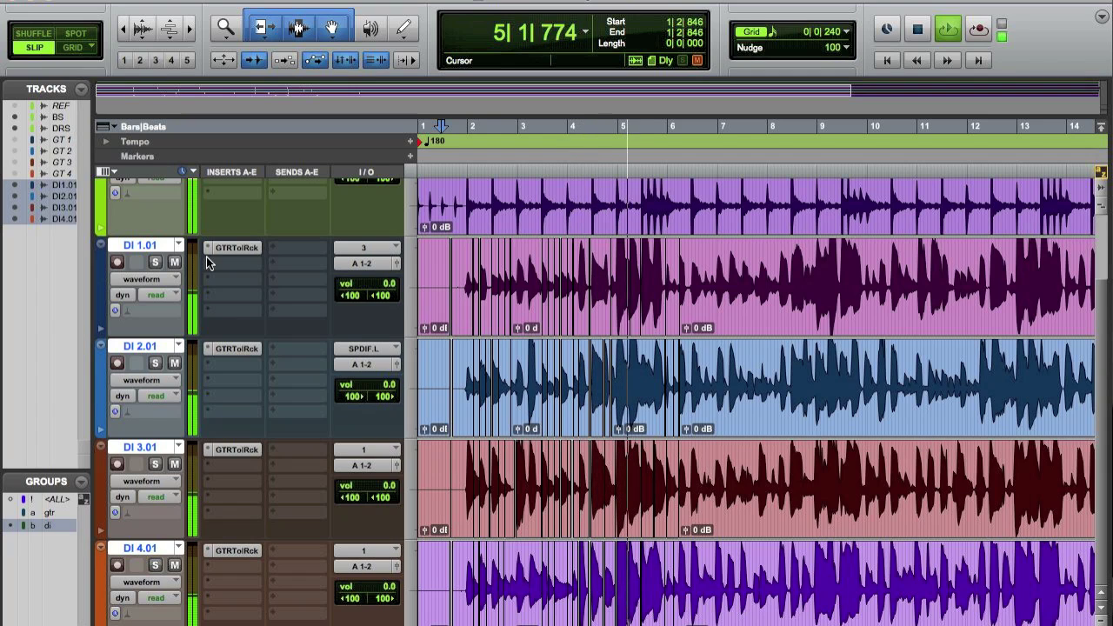
{"action": "key", "text": "space"}
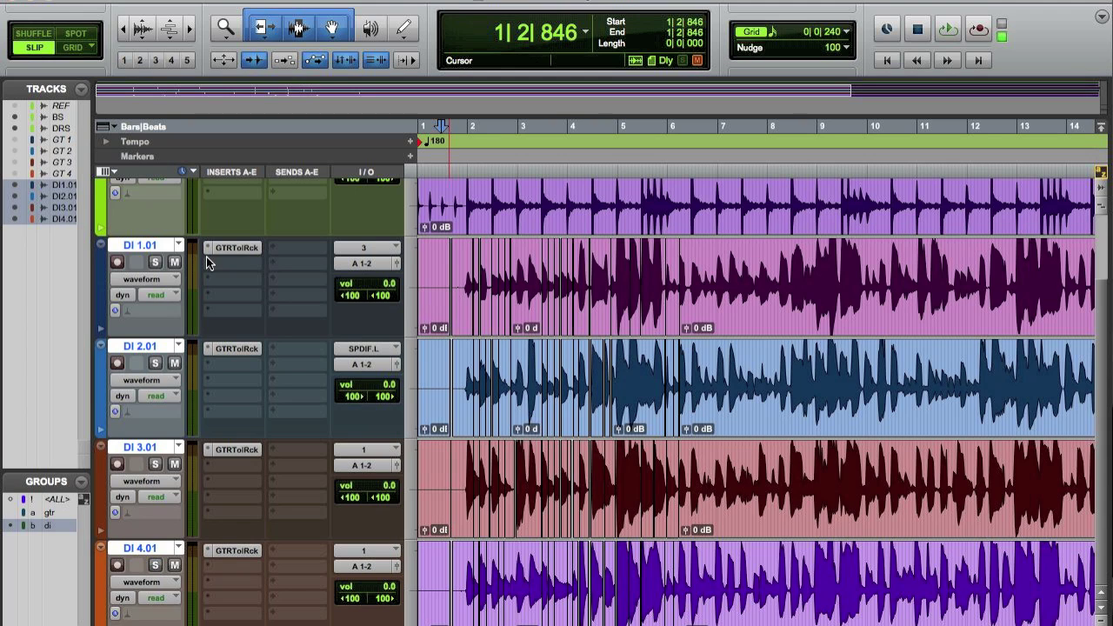
- Select the edited section across all four DI tracks, from 1|2|846 to the clip boundary at 6|1|954
{"action": "key", "text": "super+bracketright"}
{"action": "key", "text": "super+bracketright"}
{"action": "key", "text": "super+bracketright"}
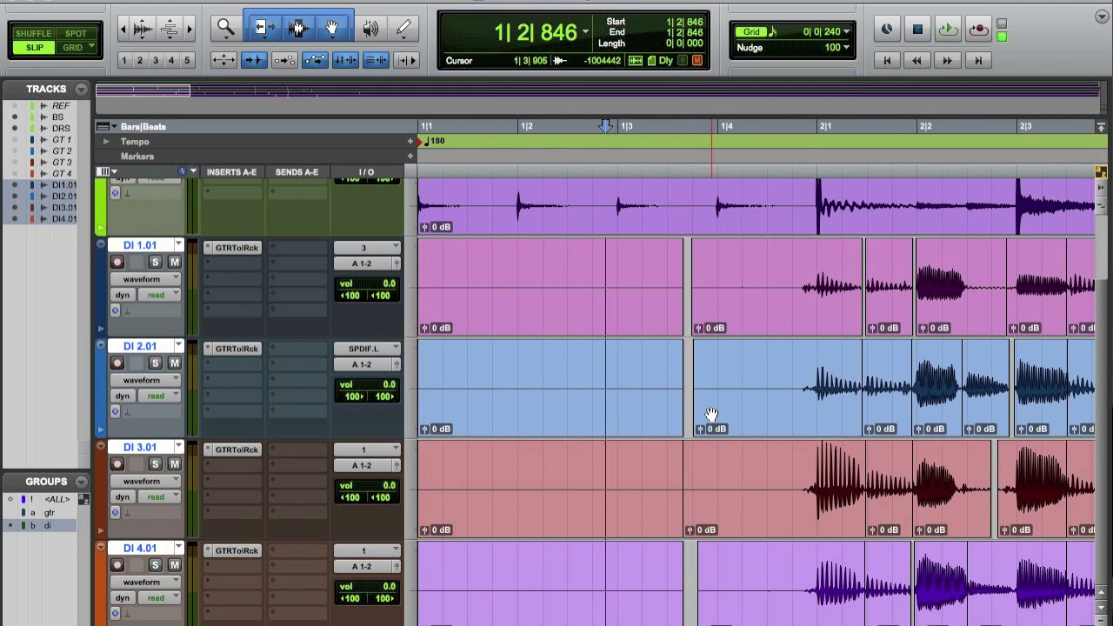
{"action": "scroll", "coordinate": [707, 412], "scroll_direction": "right", "scroll_amount": 5}
{"action": "scroll", "coordinate": [706, 412], "scroll_direction": "right", "scroll_amount": 5}
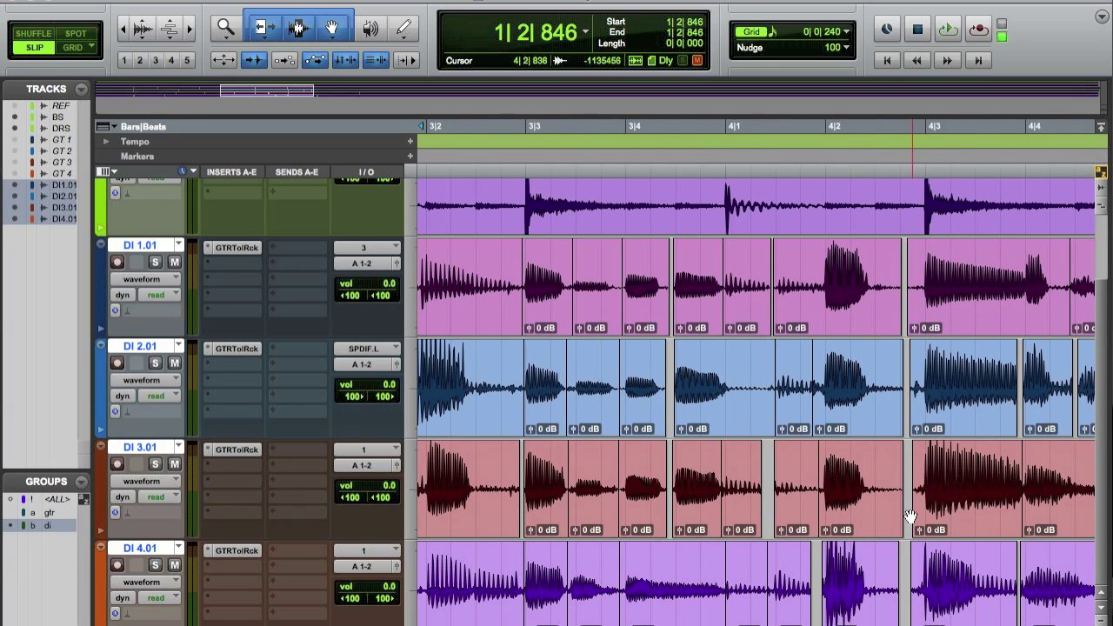
{"action": "scroll", "coordinate": [858, 459], "scroll_direction": "right", "scroll_amount": 2}
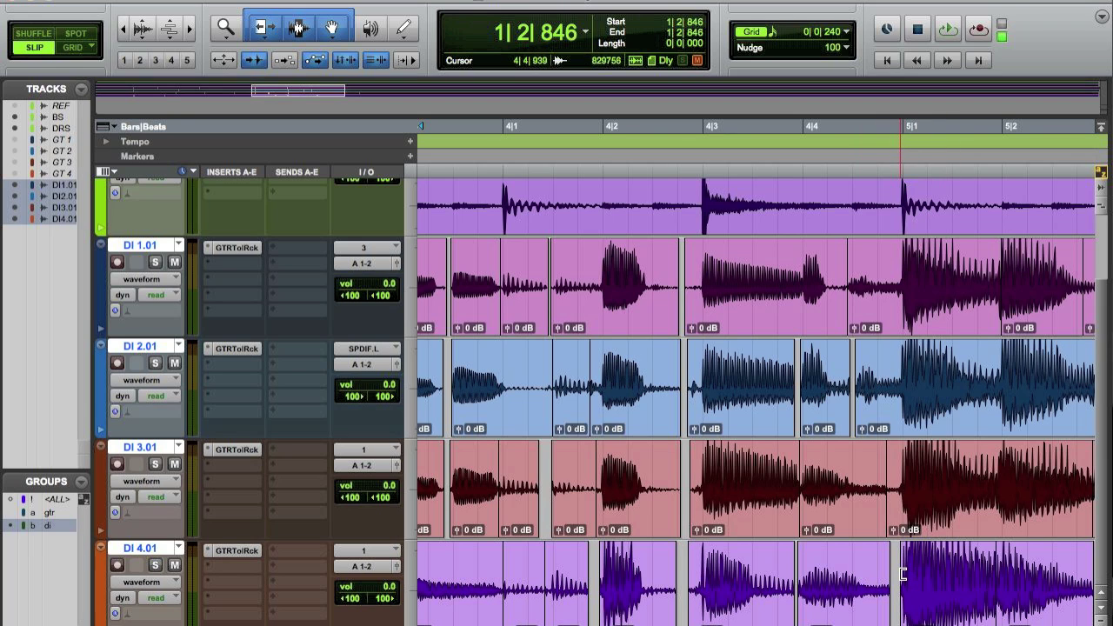
{"action": "scroll", "coordinate": [902, 574], "scroll_direction": "right", "scroll_amount": 2}
{"action": "scroll", "coordinate": [888, 567], "scroll_direction": "right", "scroll_amount": 2}
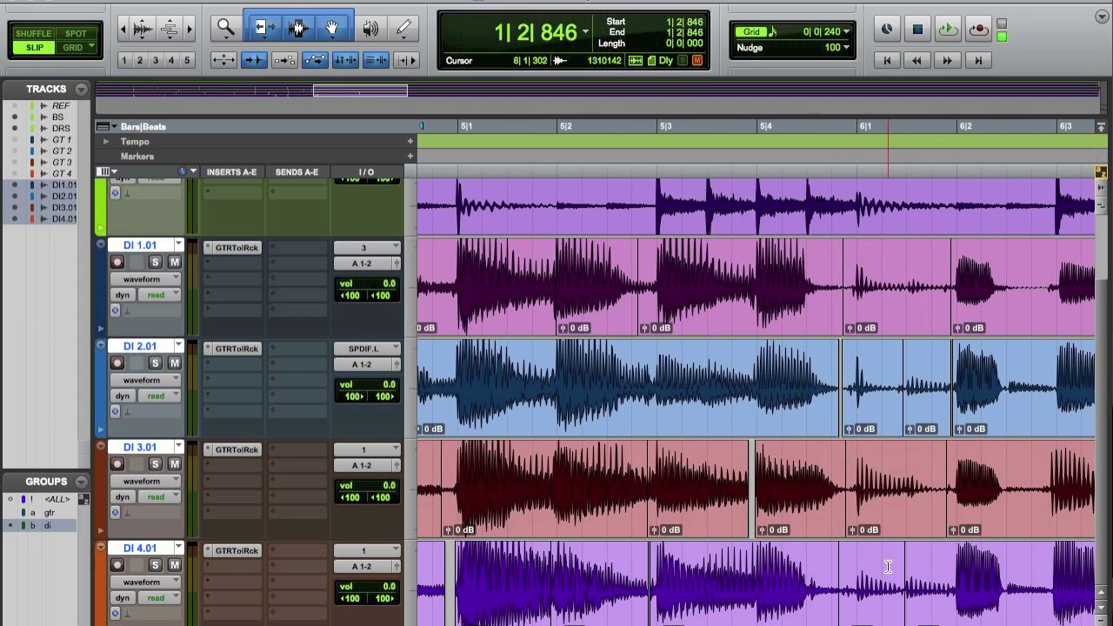
{"action": "left_click", "coordinate": [964, 278], "text": "shift"}
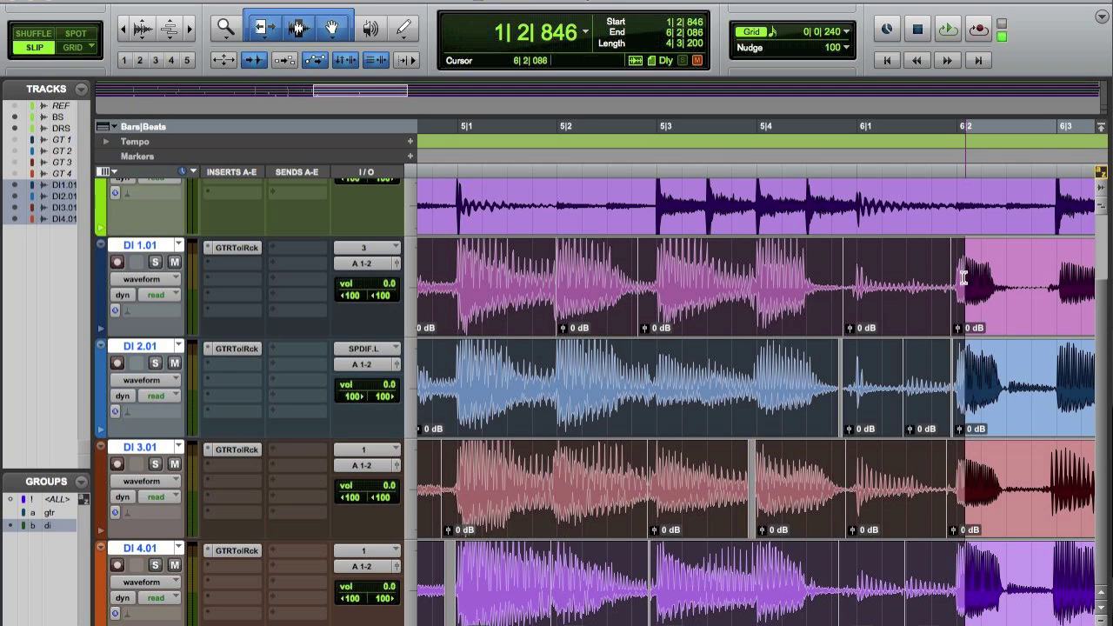
{"action": "left_click_drag", "start_coordinate": [965, 279], "coordinate": [955, 278]}
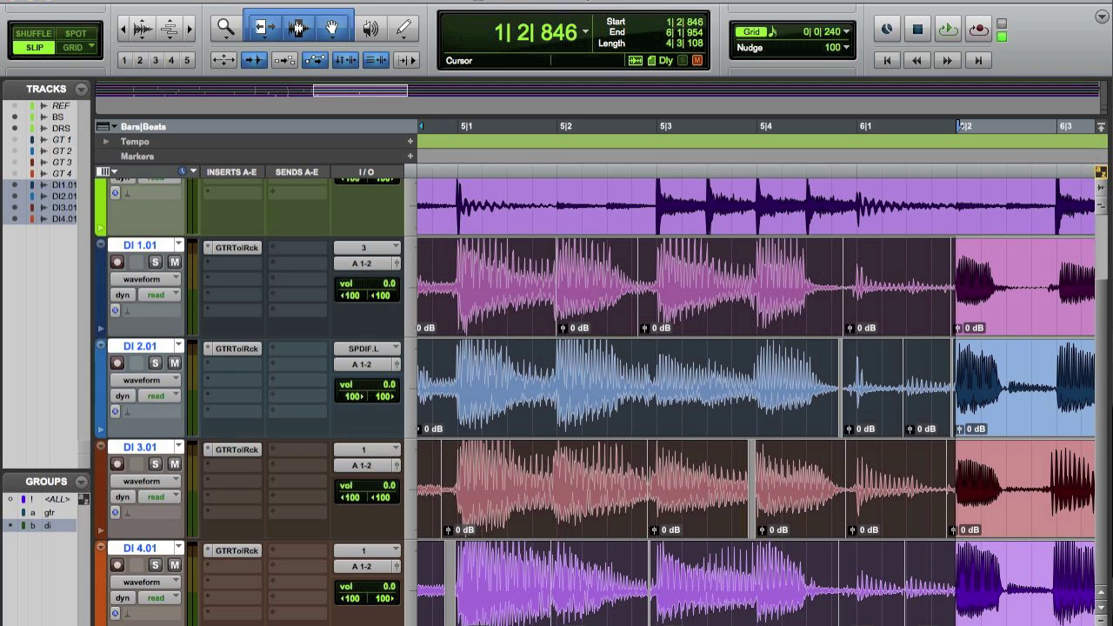
- Smooth the selected DI clips with Beat Detective's Edit Smoothing, using Fill And Crossfade with a 5 ms crossfade length
{"action": "left_click", "coordinate": [403, 0]}
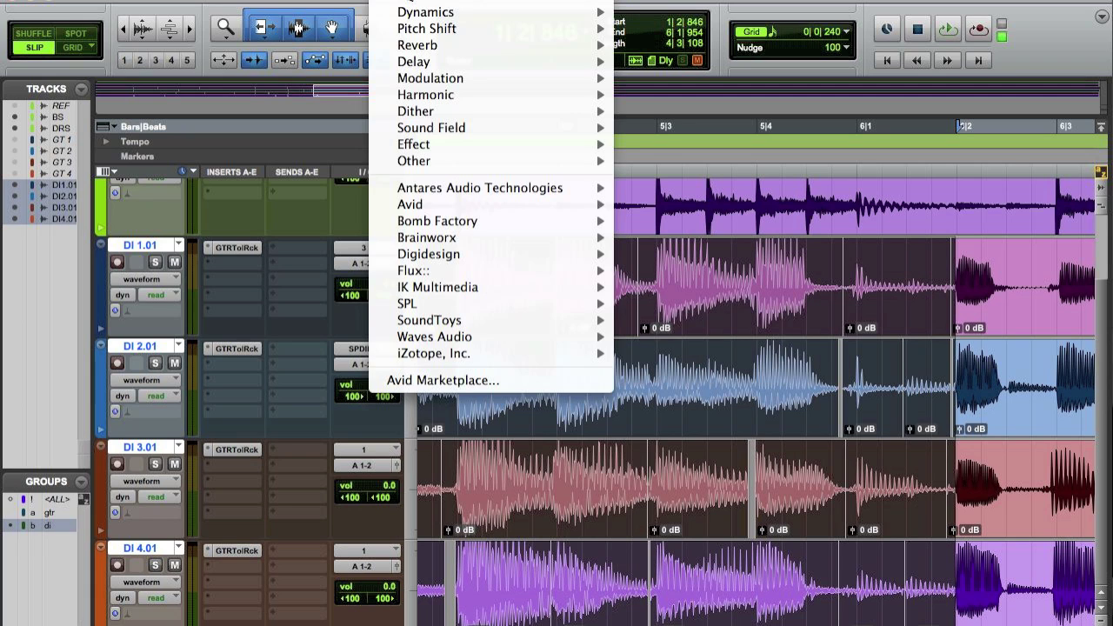
{"action": "left_click", "coordinate": [402, 144]}
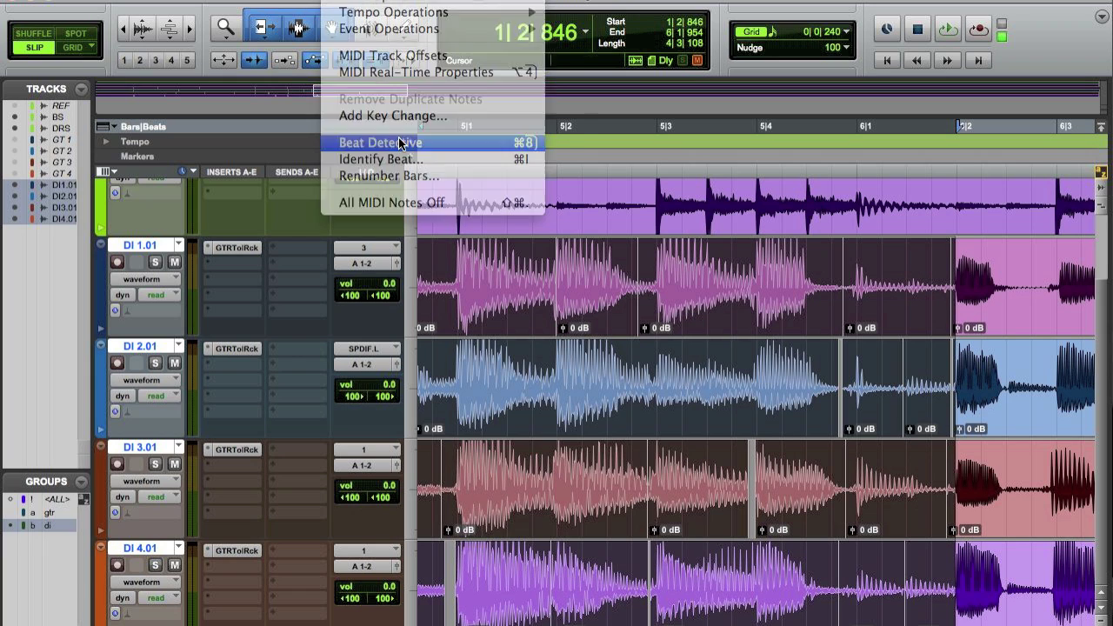
{"action": "left_click", "coordinate": [40, 513]}
{"action": "left_click", "coordinate": [448, 456]}
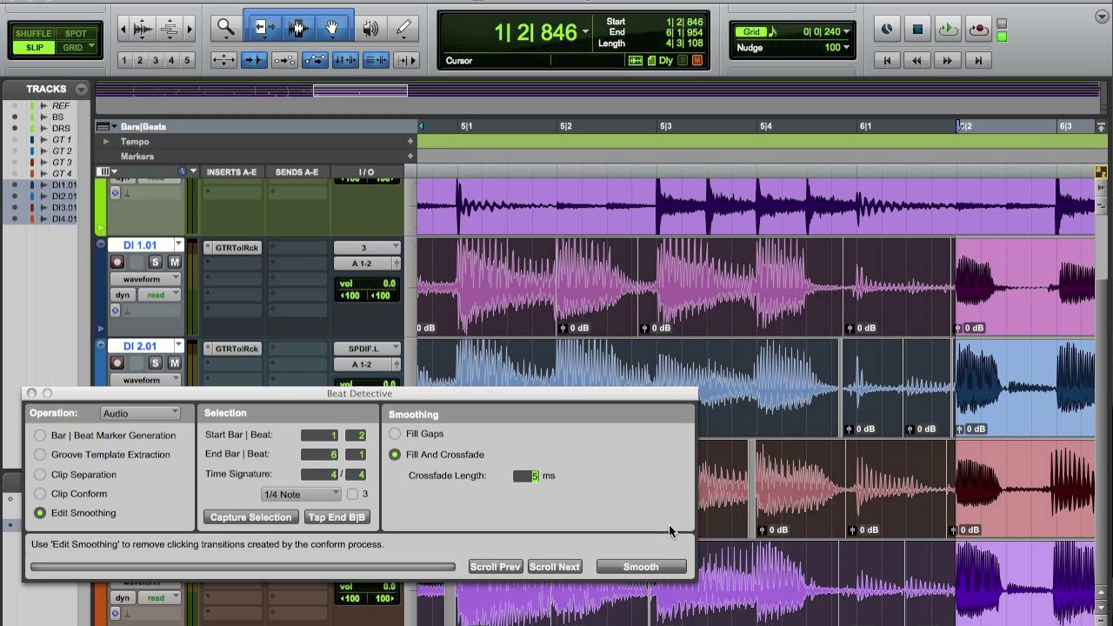
{"action": "left_click", "coordinate": [637, 564]}
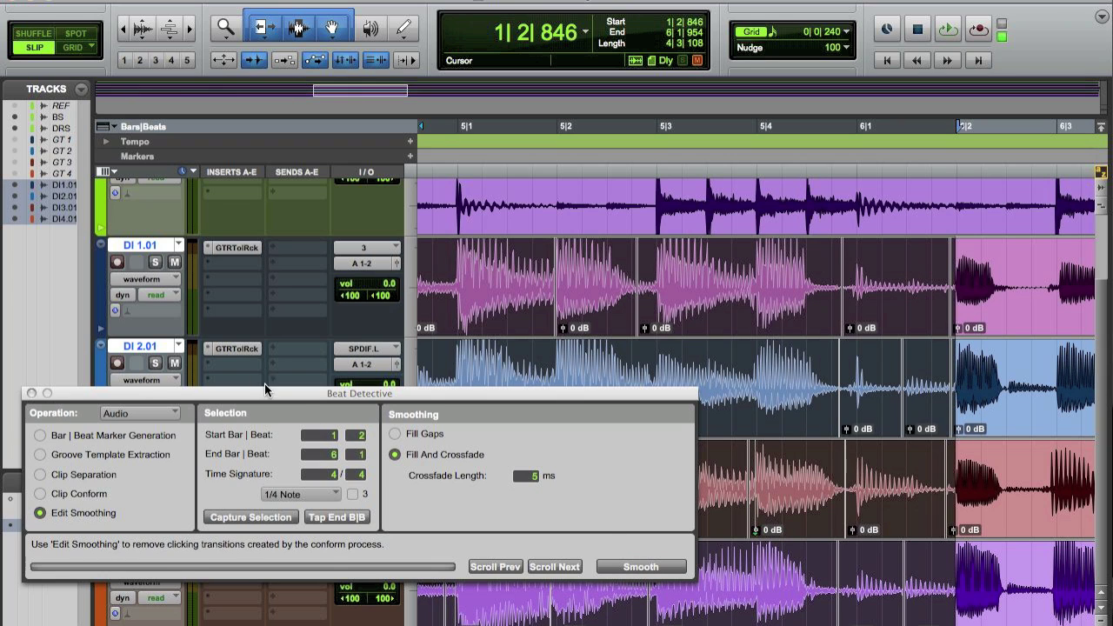
{"action": "left_click", "coordinate": [31, 393]}
- Examine the smoothed edits and note alignment on the four DI tracks from bar 1 through beat 3|3
{"action": "scroll", "coordinate": [577, 447], "scroll_direction": "left", "scroll_amount": 10}
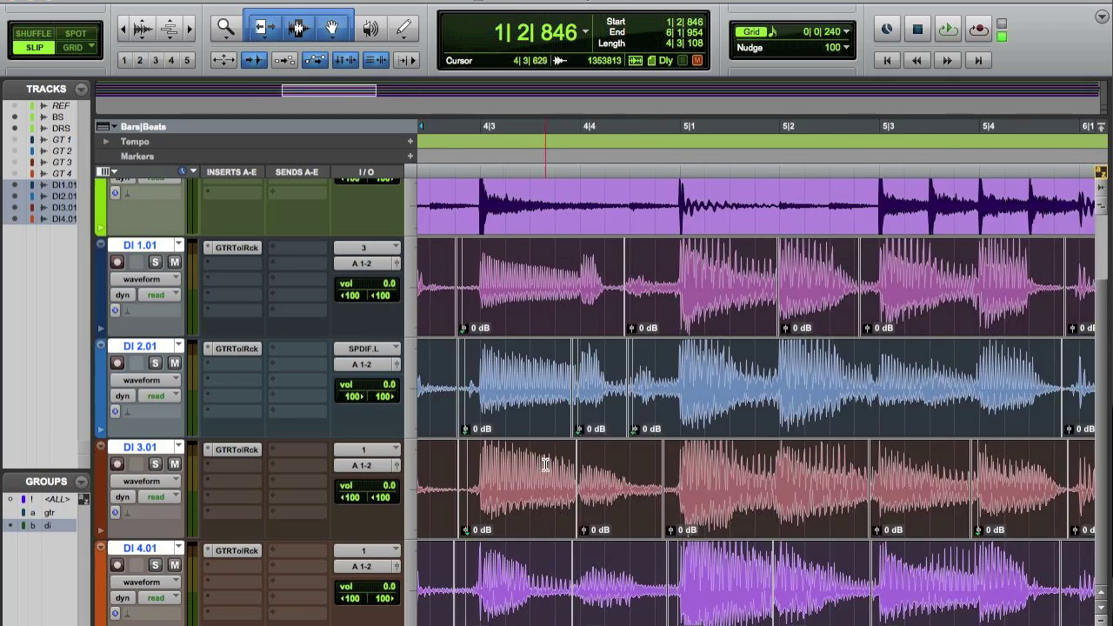
{"action": "scroll", "coordinate": [577, 448], "scroll_direction": "up", "scroll_amount": 10}
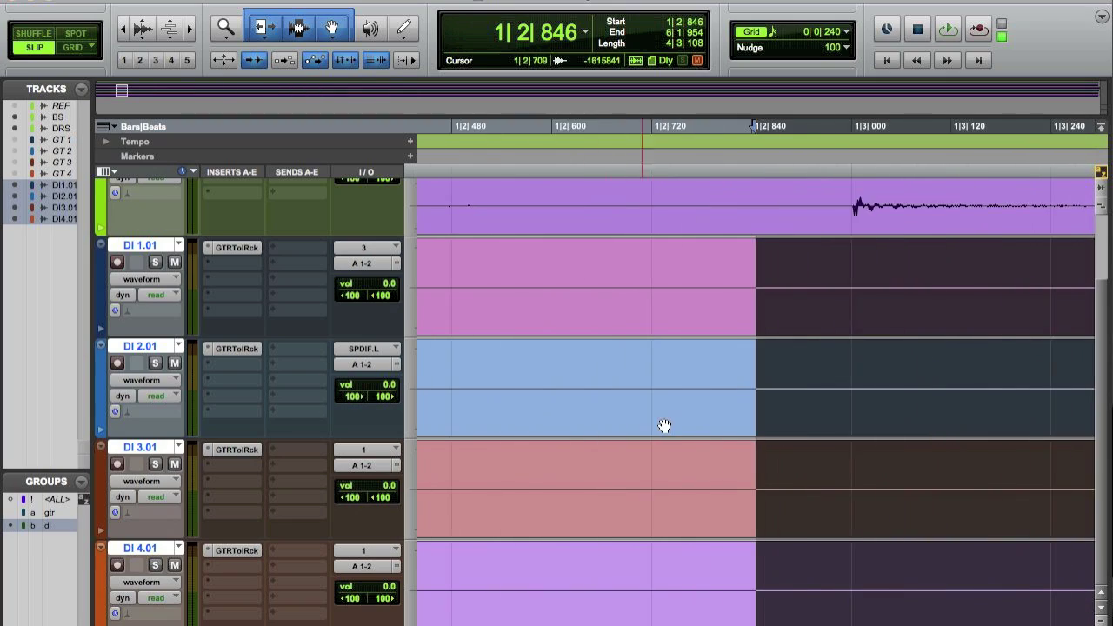
{"action": "scroll", "coordinate": [663, 426], "scroll_direction": "right", "scroll_amount": 5}
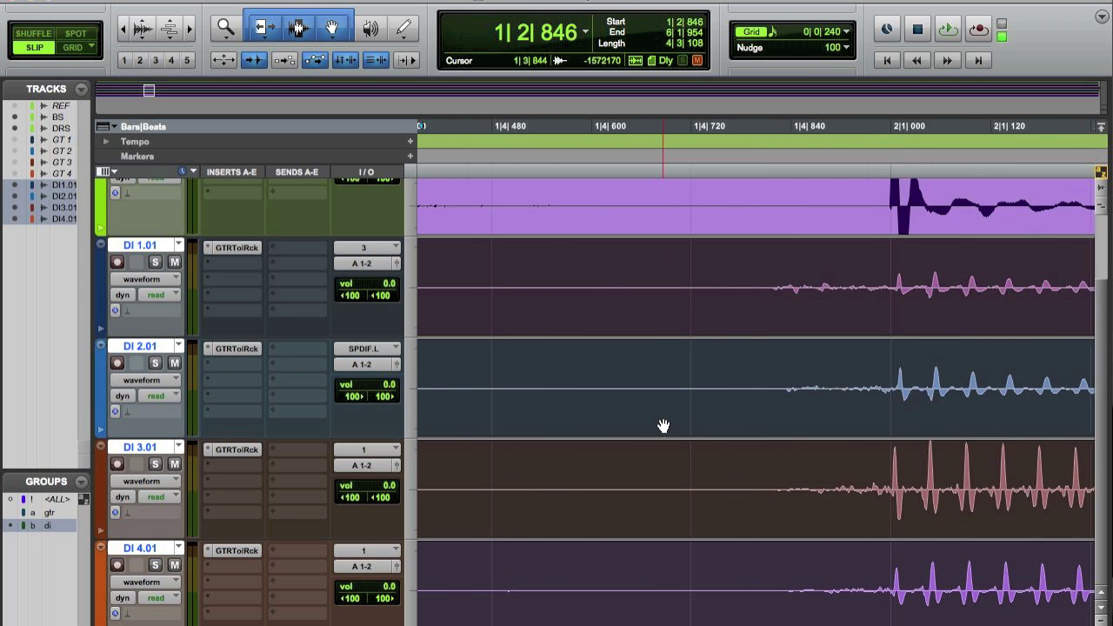
{"action": "scroll", "coordinate": [663, 425], "scroll_direction": "right", "scroll_amount": 5}
{"action": "scroll", "coordinate": [663, 426], "scroll_direction": "right", "scroll_amount": 4}
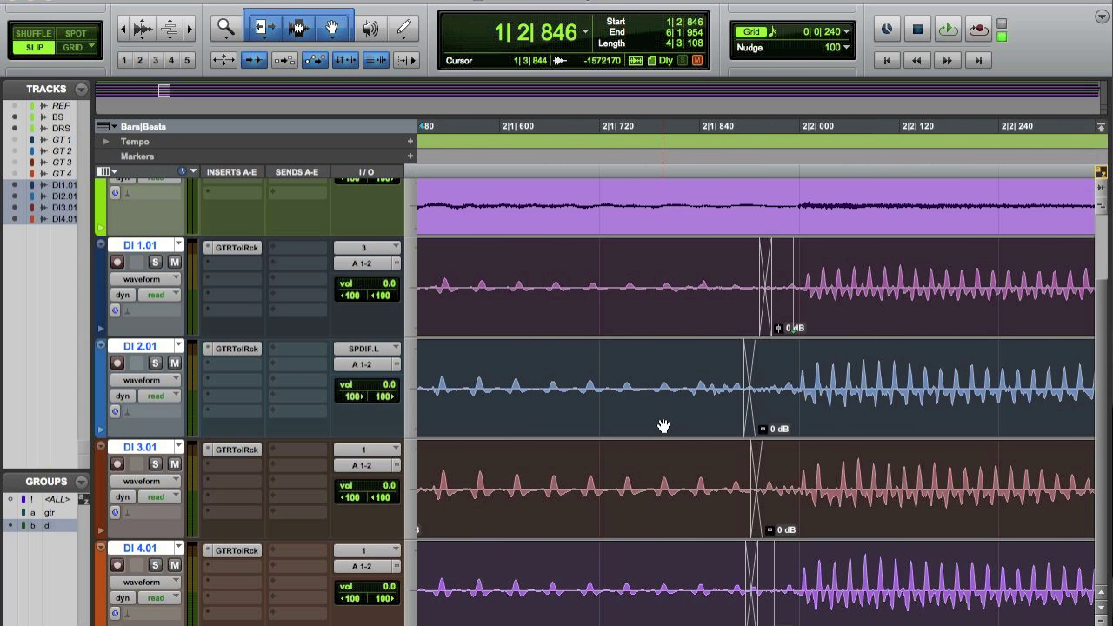
{"action": "scroll", "coordinate": [662, 426], "scroll_direction": "right", "scroll_amount": 4}
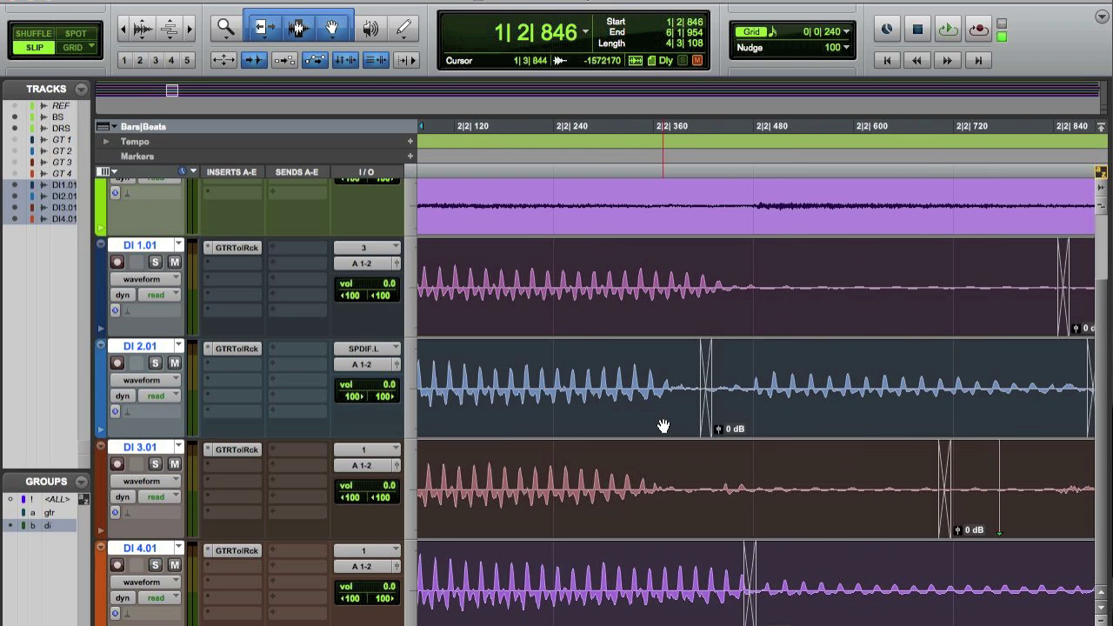
{"action": "scroll", "coordinate": [664, 425], "scroll_direction": "right", "scroll_amount": 10}
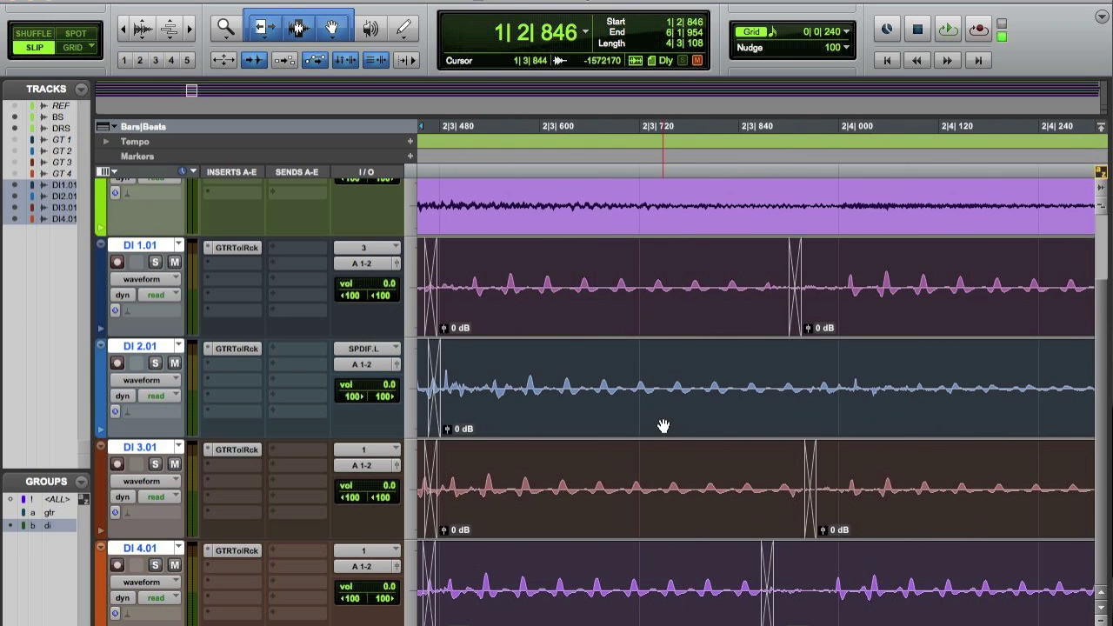
{"action": "scroll", "coordinate": [662, 426], "scroll_direction": "right", "scroll_amount": 2}
{"action": "scroll", "coordinate": [663, 426], "scroll_direction": "right", "scroll_amount": 5}
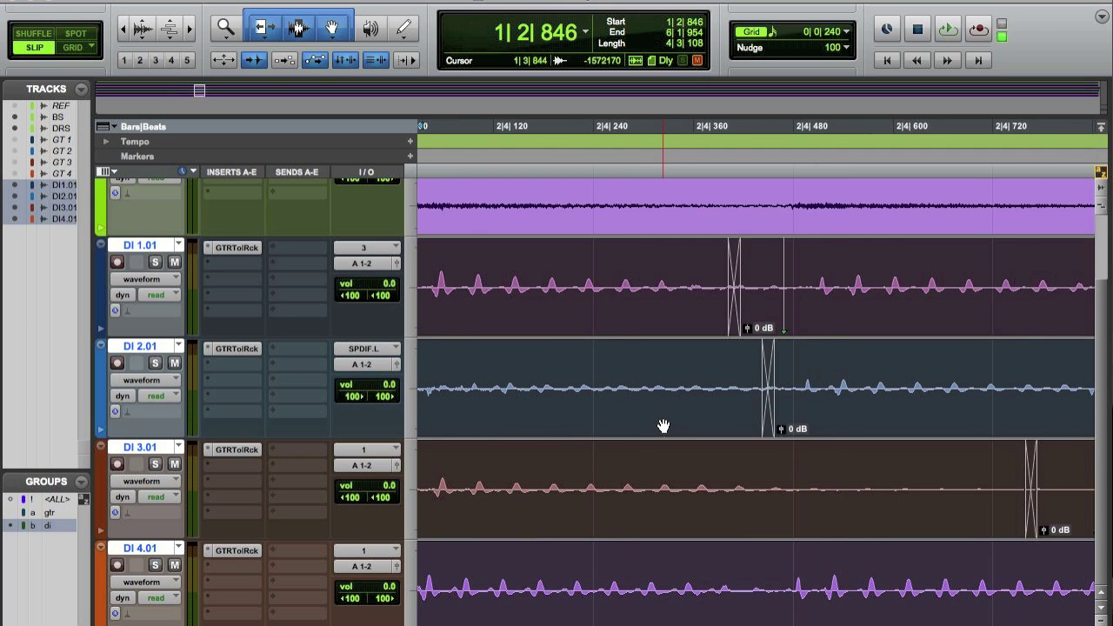
{"action": "scroll", "coordinate": [663, 425], "scroll_direction": "right", "scroll_amount": 2}
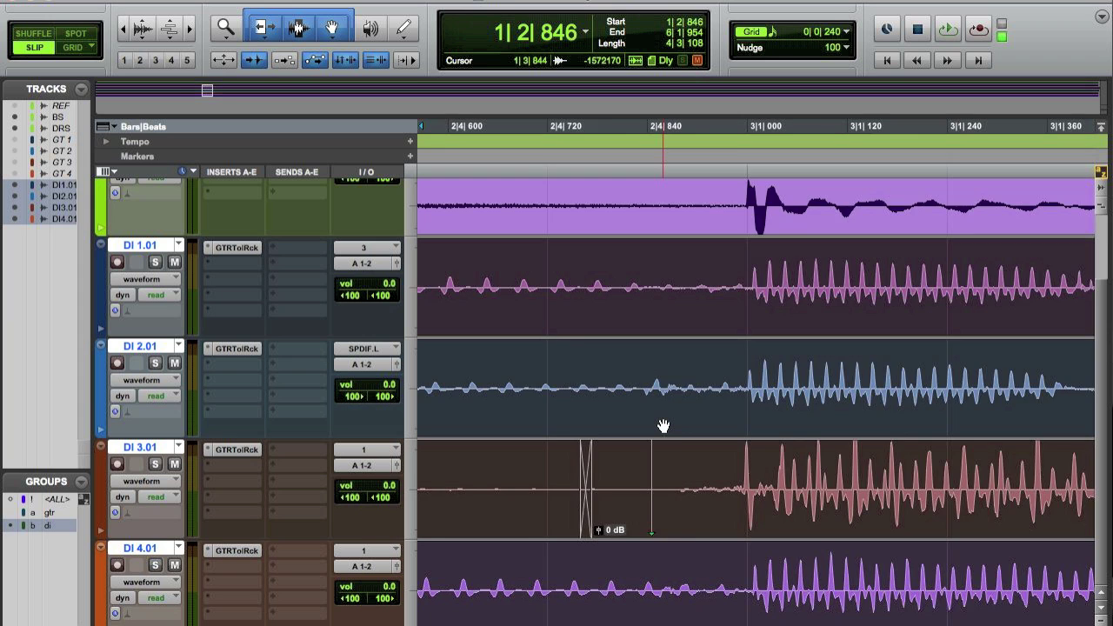
{"action": "scroll", "coordinate": [662, 426], "scroll_direction": "right", "scroll_amount": 7}
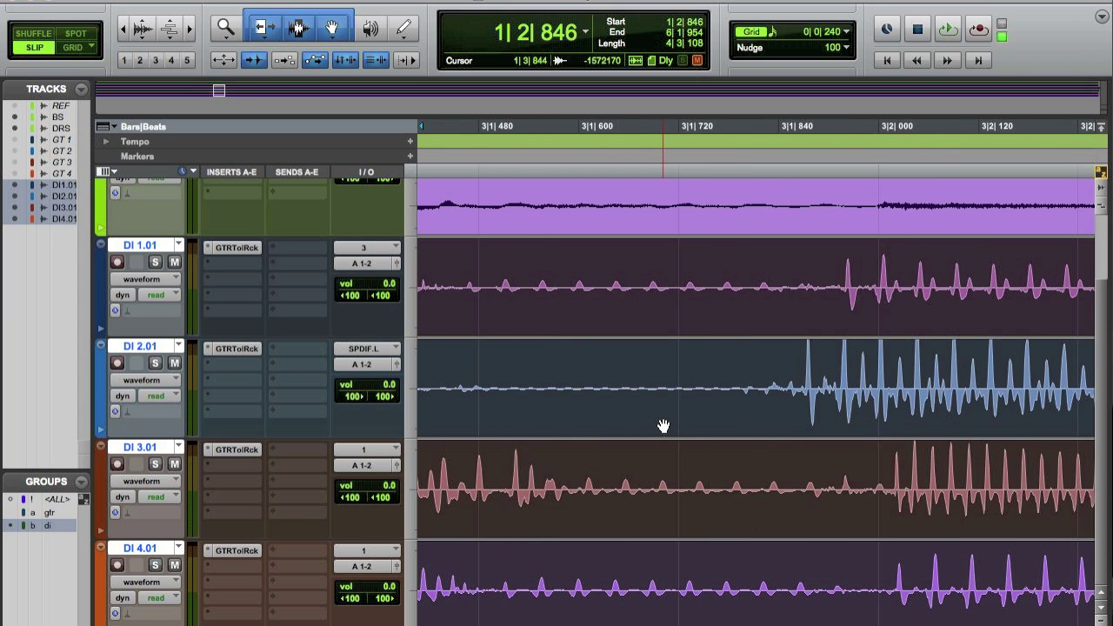
{"action": "scroll", "coordinate": [663, 426], "scroll_direction": "down", "scroll_amount": 3, "text": "alt"}
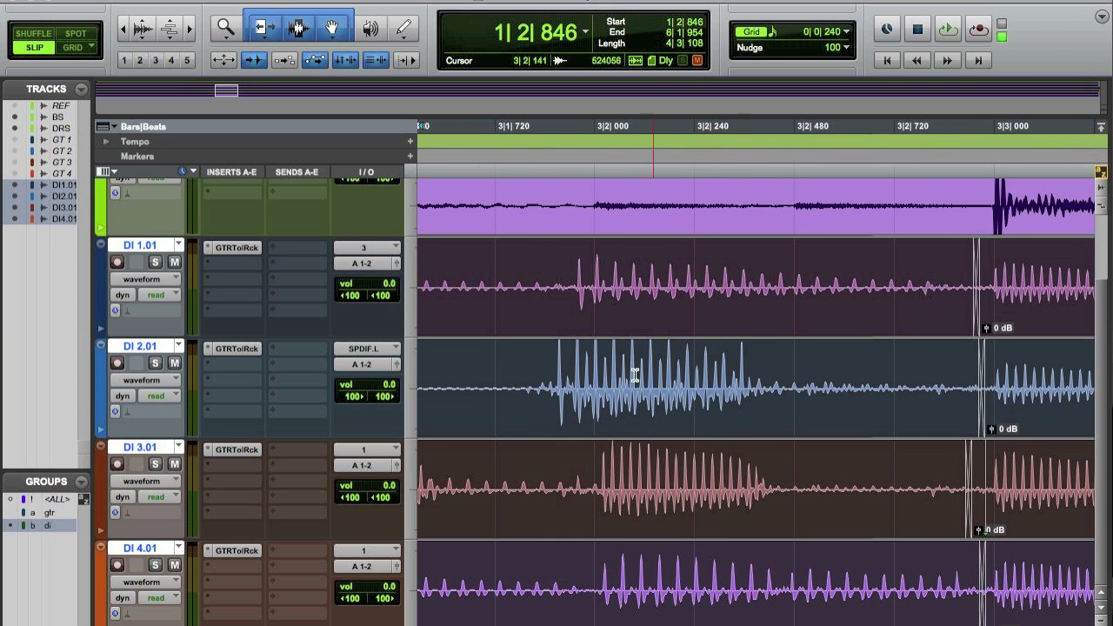
{"action": "left_click", "coordinate": [519, 355]}
{"action": "key", "text": "b"}
{"action": "left_click", "coordinate": [603, 403]}
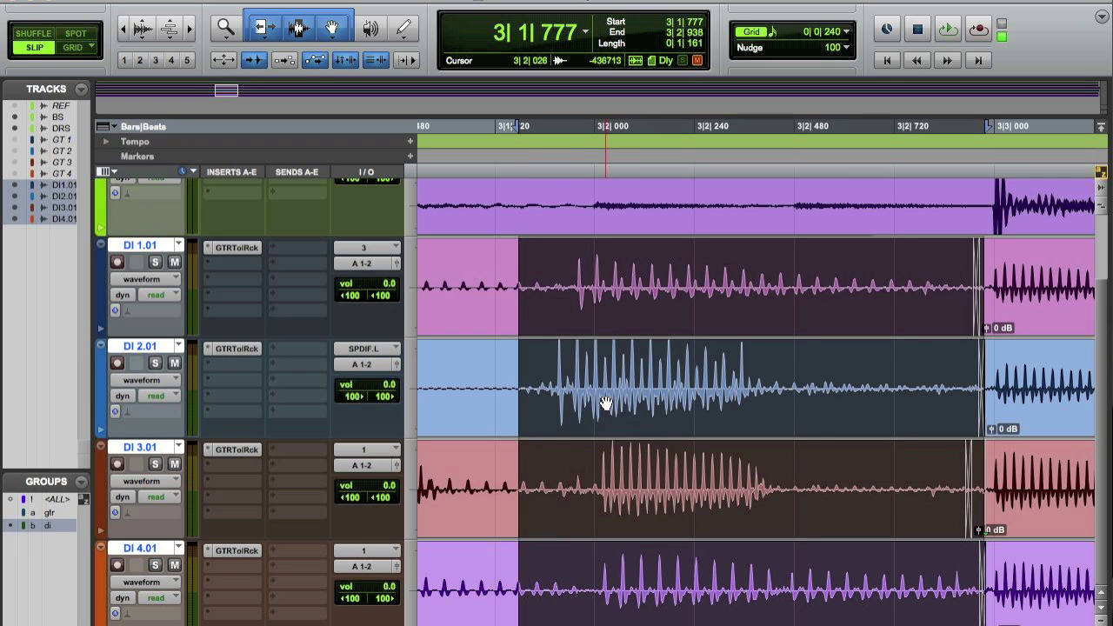
- Split DI 2.01 alone at 3|1|811, ahead of the early beat 3|2 note, and nudge the clip to start at 3|1|902
{"action": "left_click_drag", "start_coordinate": [529, 379], "coordinate": [533, 390]}
{"action": "left_click", "coordinate": [621, 402]}
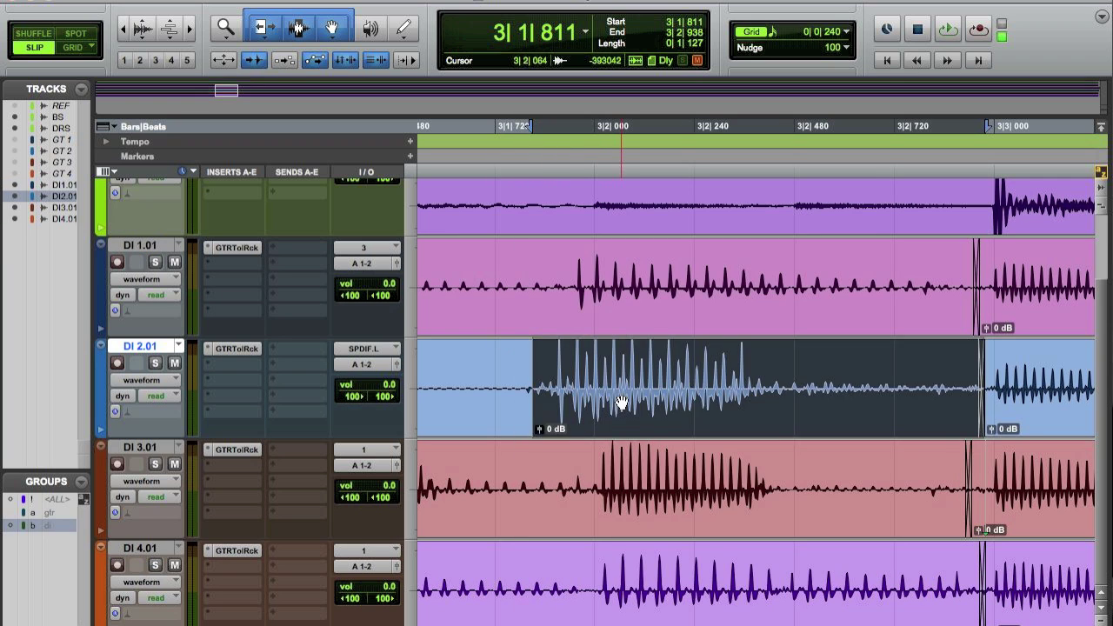
{"action": "mouse_move", "coordinate": [621, 402]}
{"action": "left_mouse_down"}
{"action": "mouse_move", "coordinate": [675, 401]}
{"action": "mouse_move", "coordinate": [621, 401]}
{"action": "left_mouse_up"}
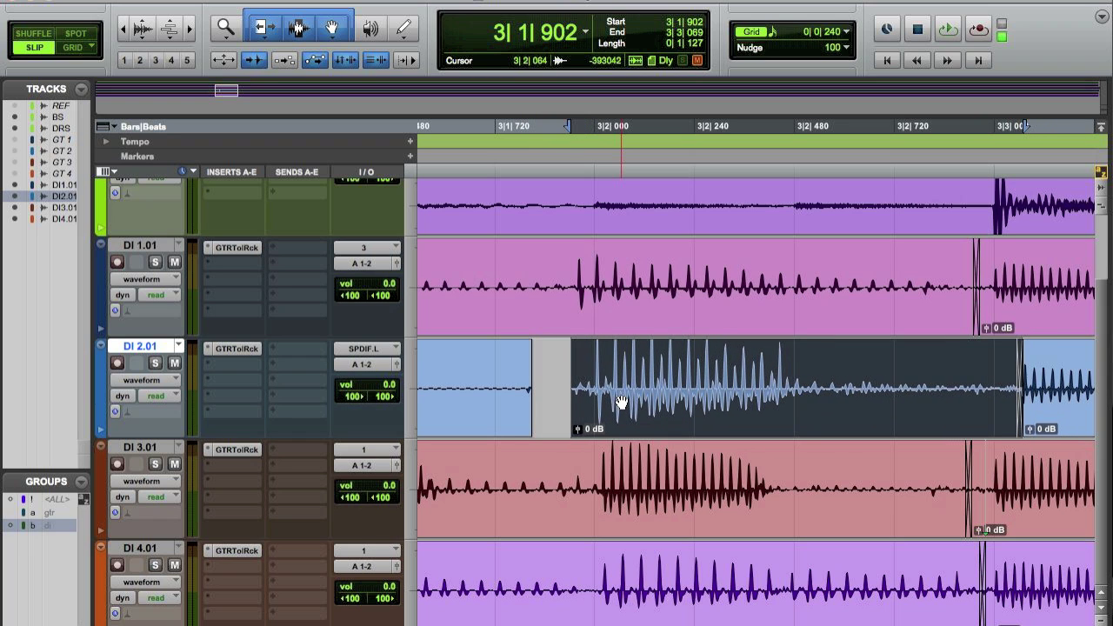
- Split DI 1.01 just before its early beat 3|2 note and nudge the clip to start at 3|1|813
{"action": "left_click", "coordinate": [592, 305]}
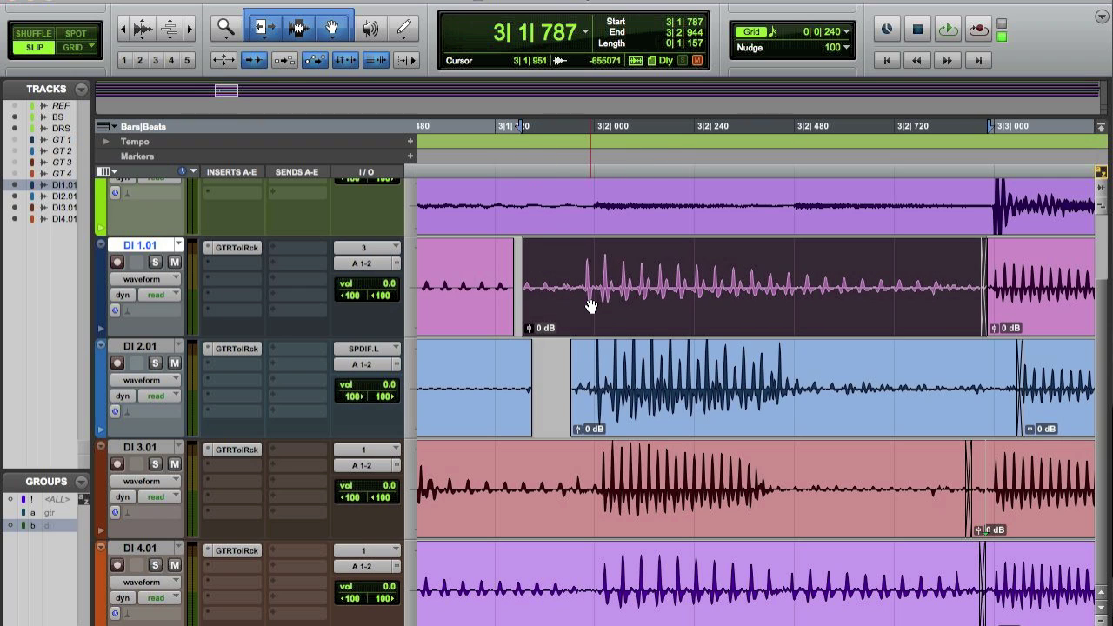
{"action": "key", "text": "period"}
{"action": "key", "text": "period"}
{"action": "key", "text": "period"}
{"action": "key", "text": "period"}
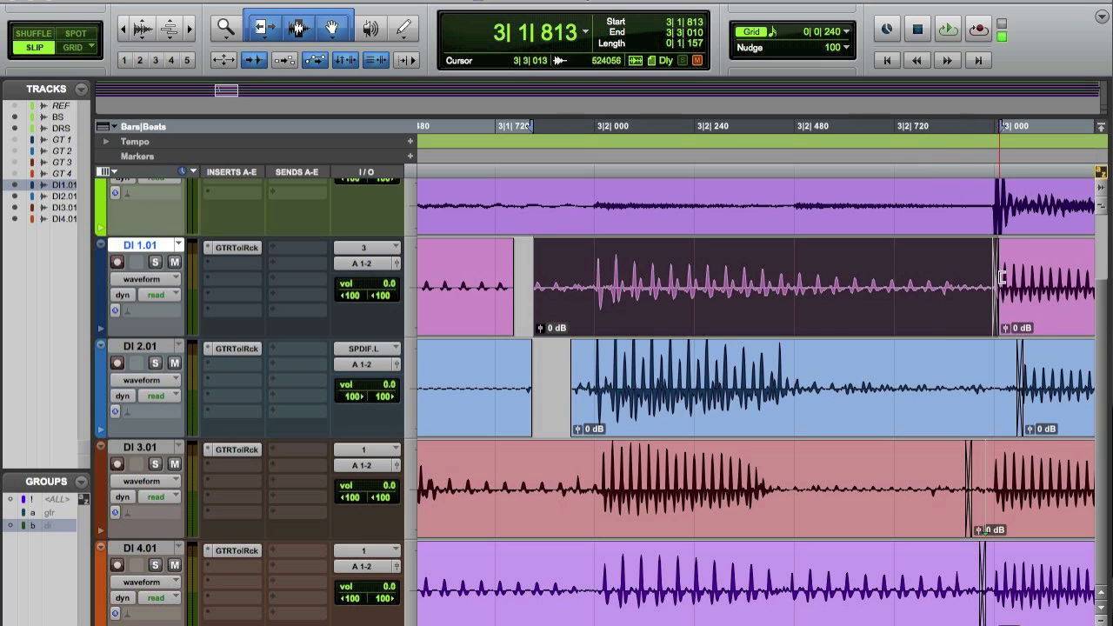
- Shift the crossfaded clip boundaries near beat 3|3 earlier on DI 1.01 and DI 2.01
{"action": "left_click_drag", "start_coordinate": [1000, 278], "coordinate": [972, 280]}
{"action": "left_click_drag", "start_coordinate": [1026, 365], "coordinate": [997, 366]}
- Extend the nudged clips back to fill the gaps before beat 3|2 on DI 1.01 and DI 2.01, and crossfade the joins
{"action": "left_click_drag", "start_coordinate": [535, 328], "coordinate": [507, 333]}
{"action": "mouse_move", "coordinate": [571, 296]}
{"action": "left_mouse_down"}
{"action": "mouse_move", "coordinate": [583, 296]}
{"action": "mouse_move", "coordinate": [562, 304]}
{"action": "left_mouse_up"}
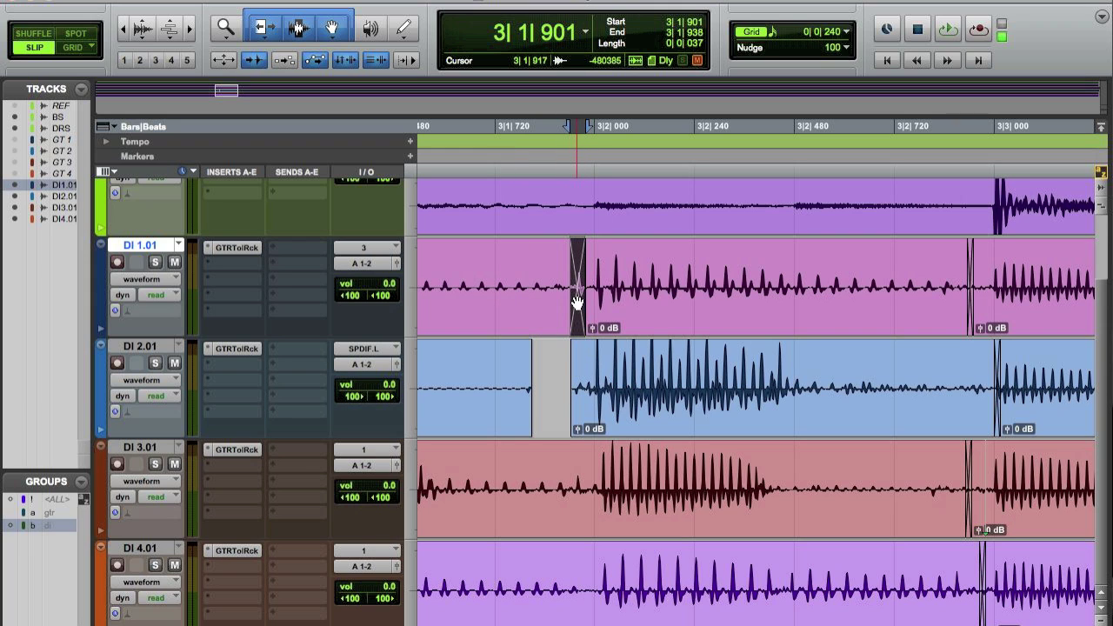
{"action": "left_click_drag", "start_coordinate": [574, 369], "coordinate": [518, 369]}
{"action": "left_click_drag", "start_coordinate": [516, 438], "coordinate": [525, 430]}
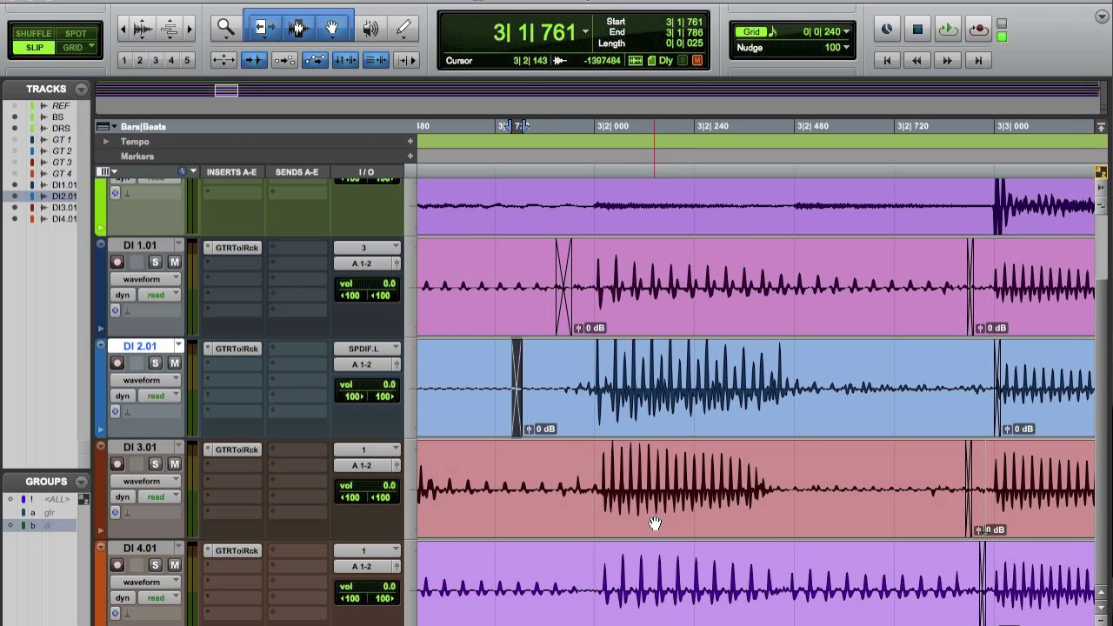
- Shift the DI 2.01 crossfade ahead of beat 3|3 earlier, so the next clip starts at 3|2|864
{"action": "scroll", "coordinate": [655, 523], "scroll_direction": "right", "scroll_amount": 4}
{"action": "left_click_drag", "start_coordinate": [785, 387], "coordinate": [738, 386]}
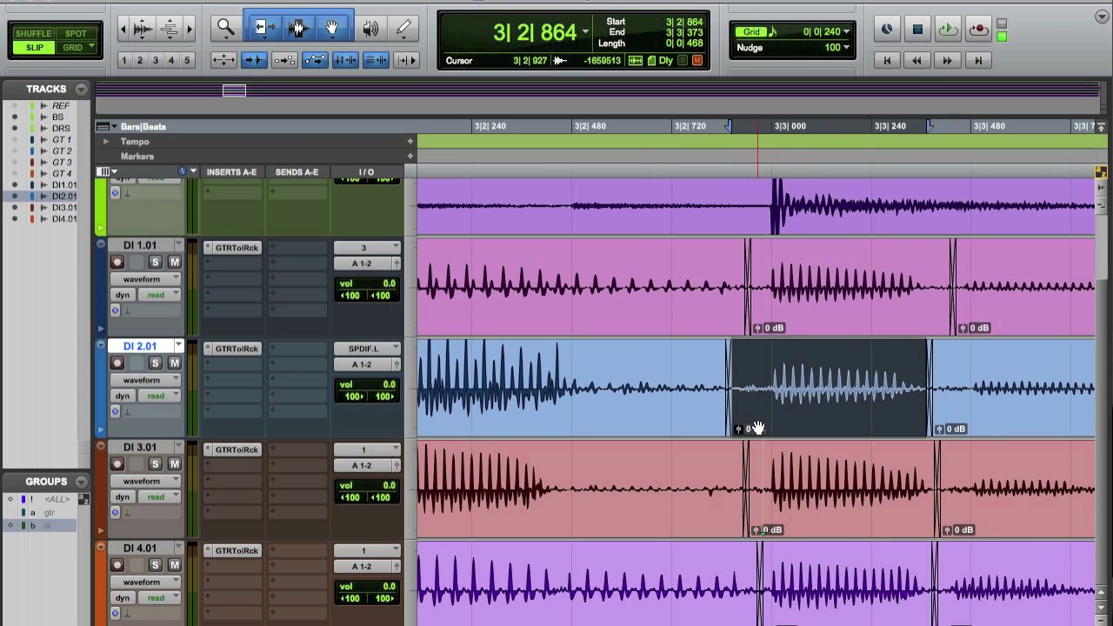
- Examine the remaining crossfades and note alignment on the DI tracks from beat 3|3 through bar 5
{"action": "scroll", "coordinate": [758, 428], "scroll_direction": "right", "scroll_amount": 4}
{"action": "scroll", "coordinate": [758, 428], "scroll_direction": "right", "scroll_amount": 8}
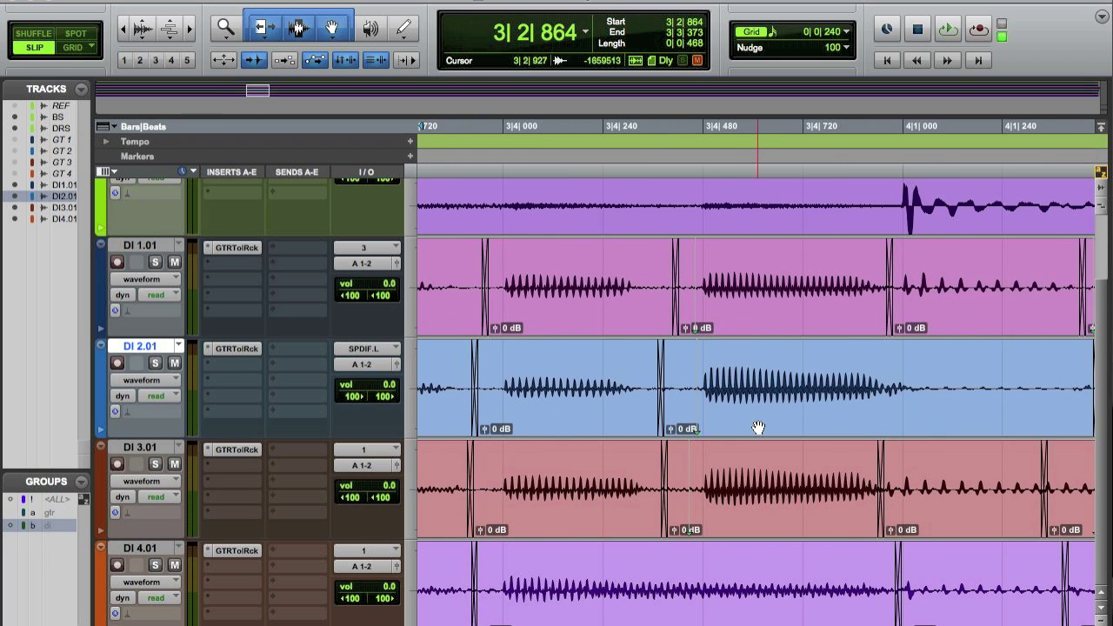
{"action": "scroll", "coordinate": [758, 428], "scroll_direction": "right", "scroll_amount": 12}
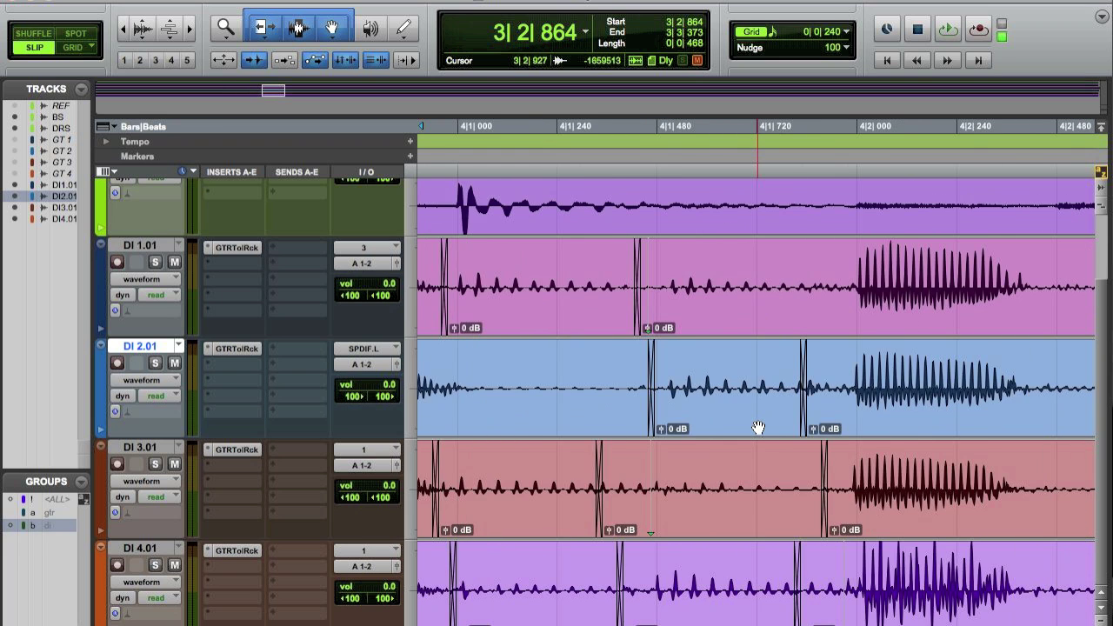
{"action": "scroll", "coordinate": [757, 428], "scroll_direction": "right", "scroll_amount": 12}
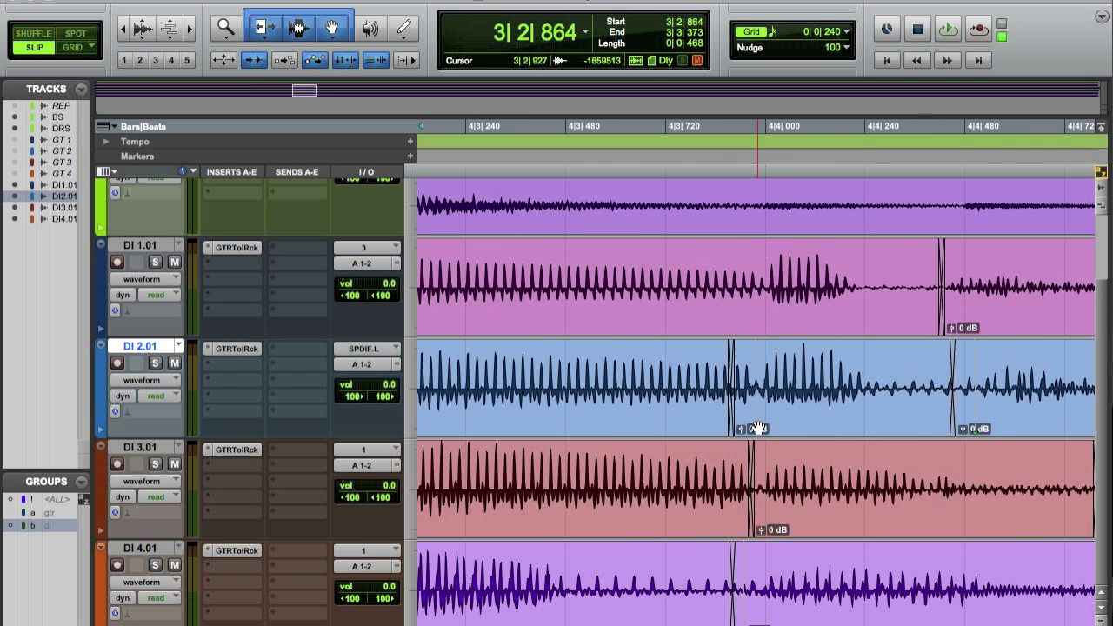
{"action": "scroll", "coordinate": [758, 428], "scroll_direction": "right", "scroll_amount": 12}
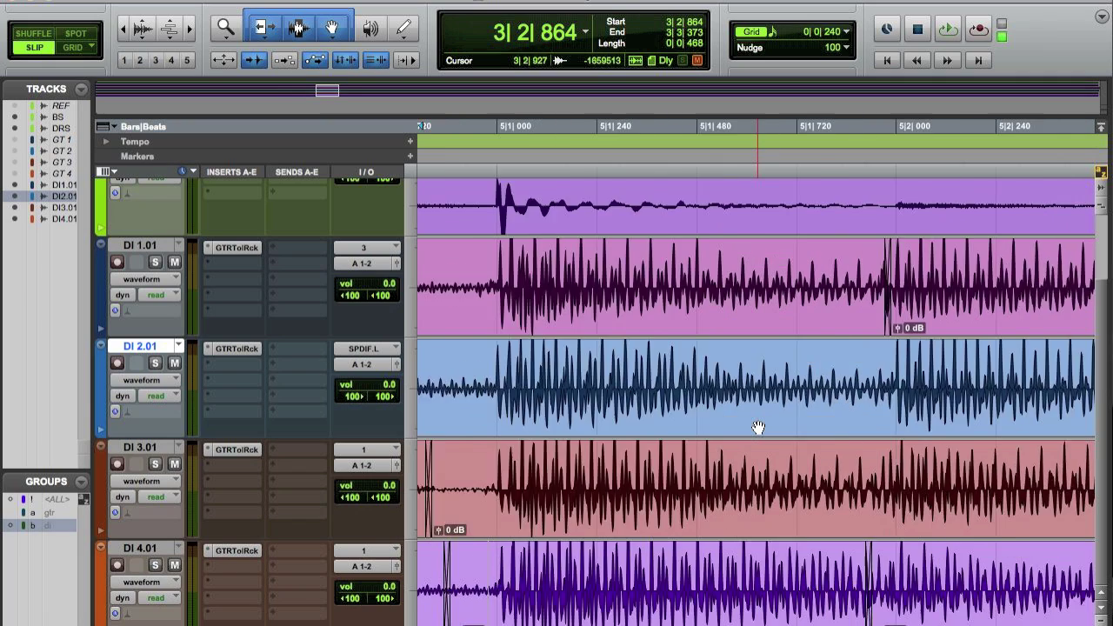
{"action": "scroll", "coordinate": [758, 427], "scroll_direction": "right", "scroll_amount": 4}
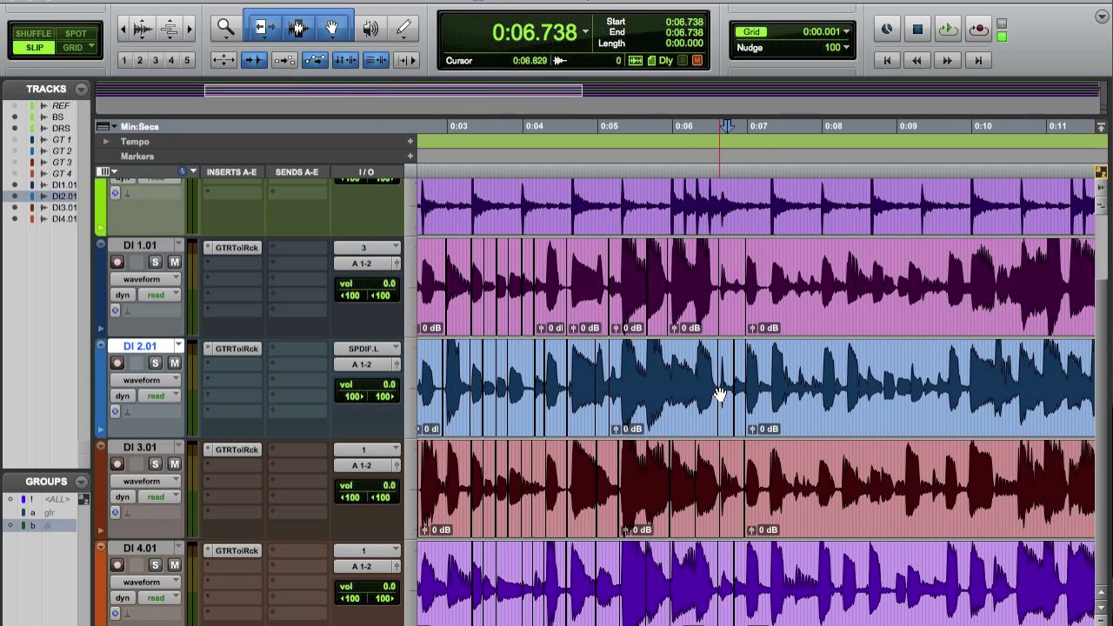
- Select the edited clips across all four grouped DI tracks, from 0:00.888 to 0:06.982
{"action": "left_click", "coordinate": [736, 296]}
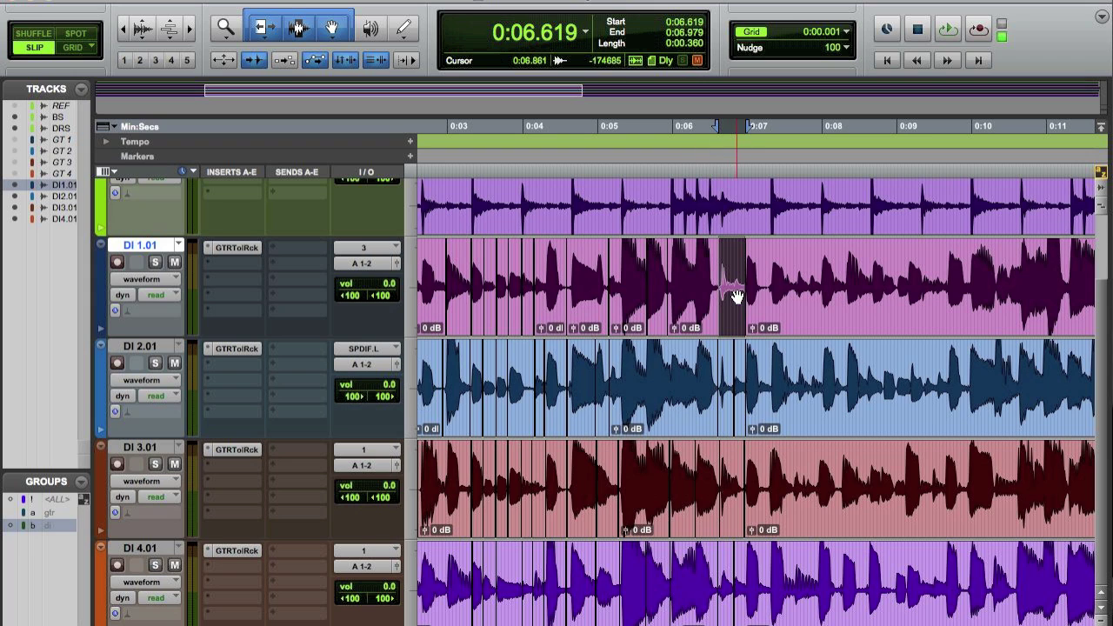
{"action": "left_click", "coordinate": [725, 588]}
{"action": "left_click", "coordinate": [739, 475], "text": "shift"}
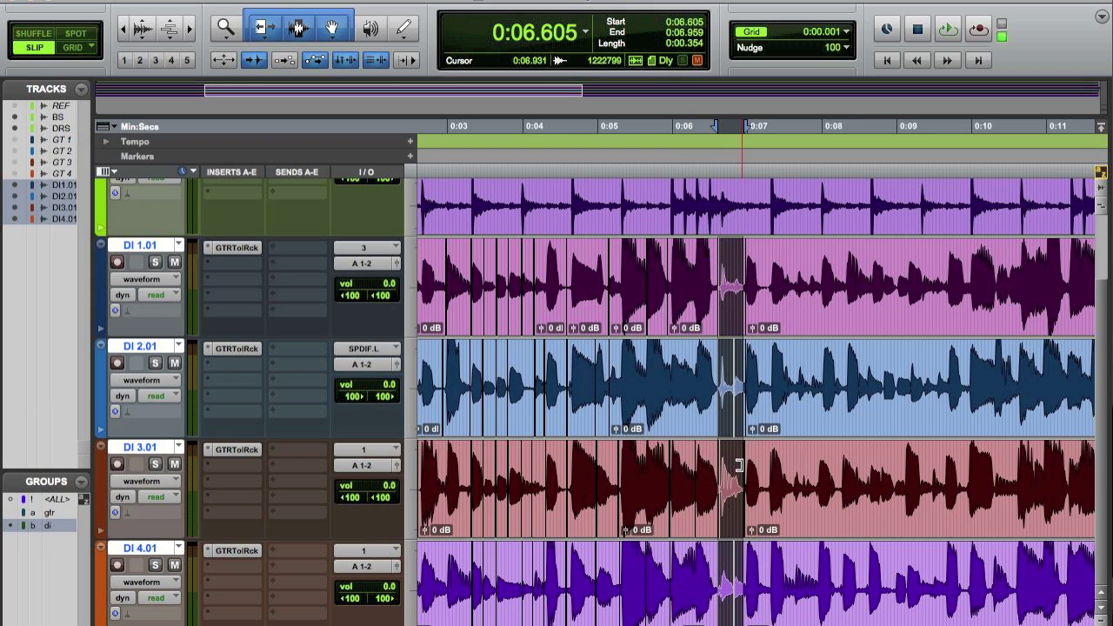
{"action": "key", "text": "t"}
{"action": "key", "text": "t"}
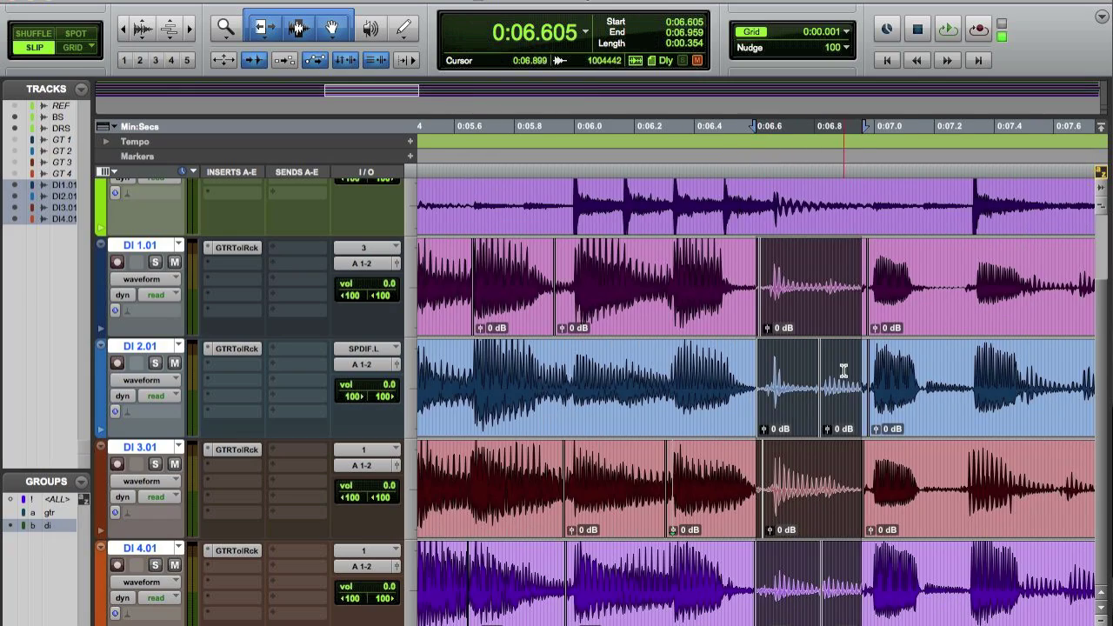
{"action": "scroll", "coordinate": [765, 409], "scroll_direction": "left", "scroll_amount": 15}
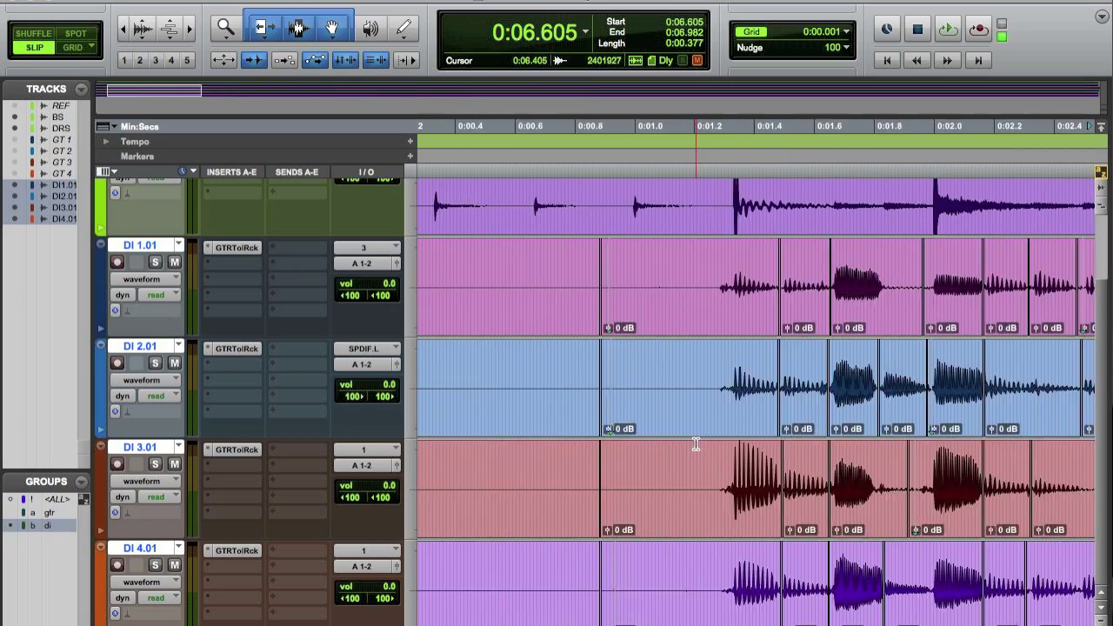
{"action": "left_click", "coordinate": [721, 283], "text": "shift"}
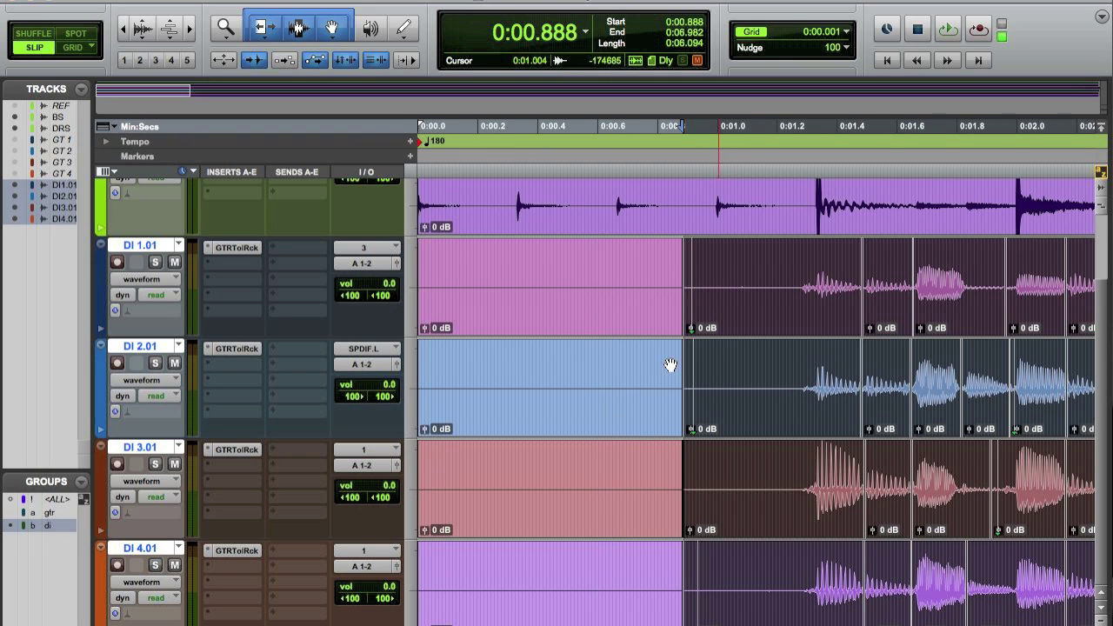
- Apply a red color to the selected clips on the four DI tracks, using Clips in Tracks as the color target
{"action": "double_click", "coordinate": [99, 583]}
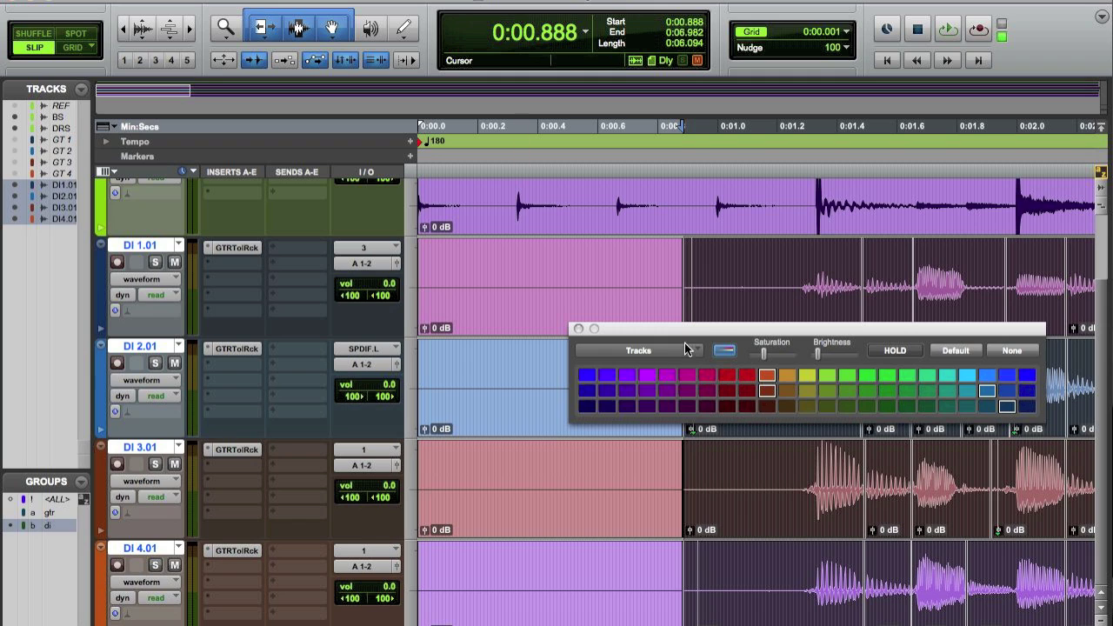
{"action": "left_click", "coordinate": [660, 350]}
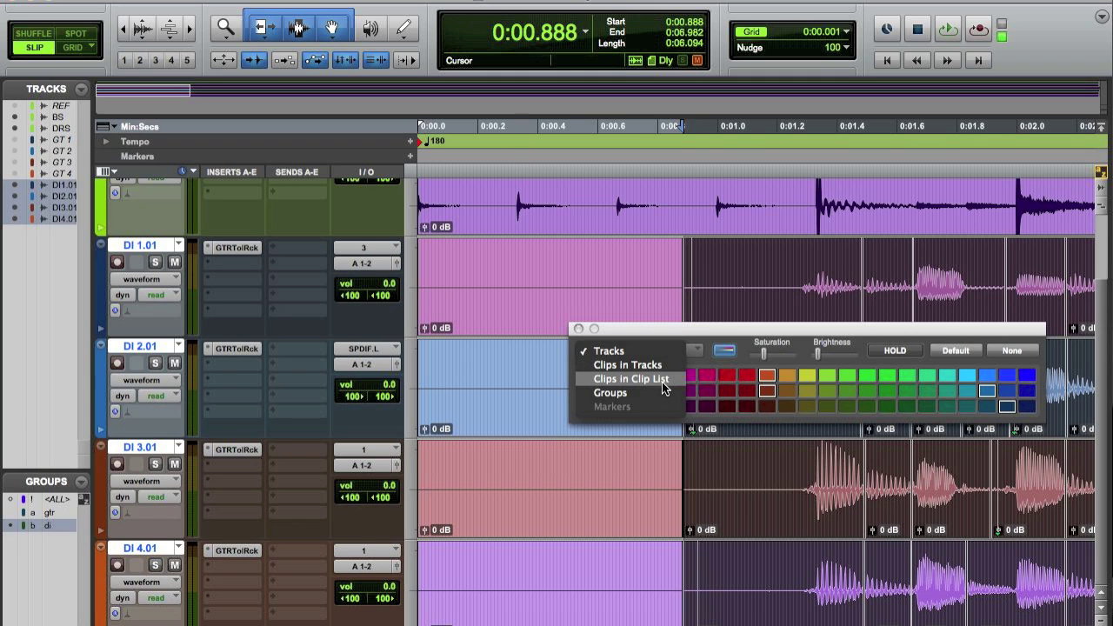
{"action": "left_click", "coordinate": [663, 367]}
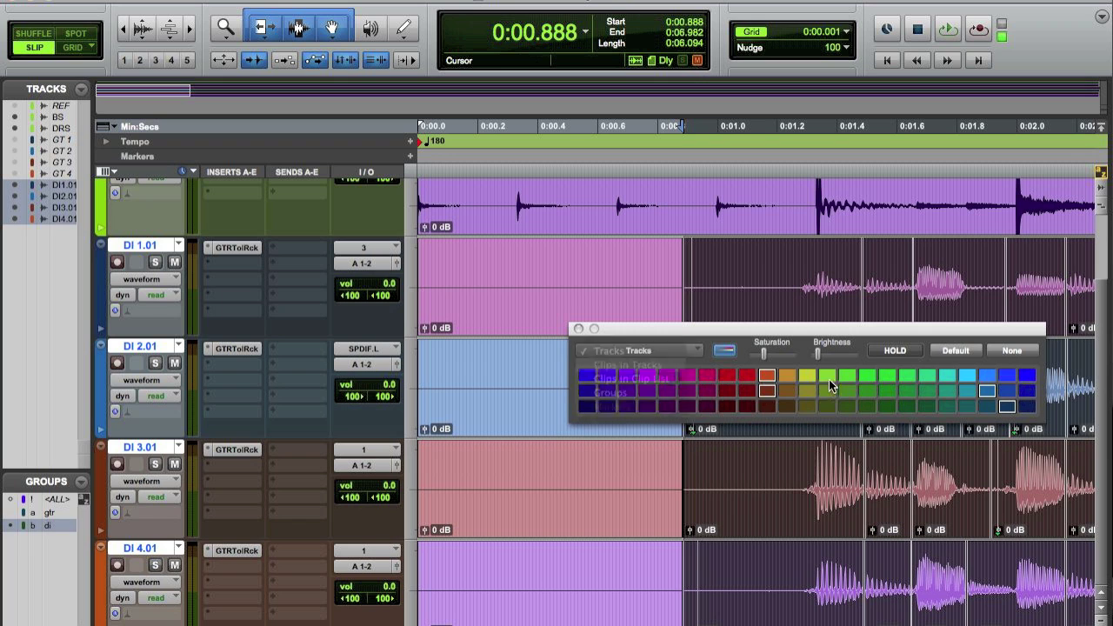
{"action": "left_click", "coordinate": [730, 374]}
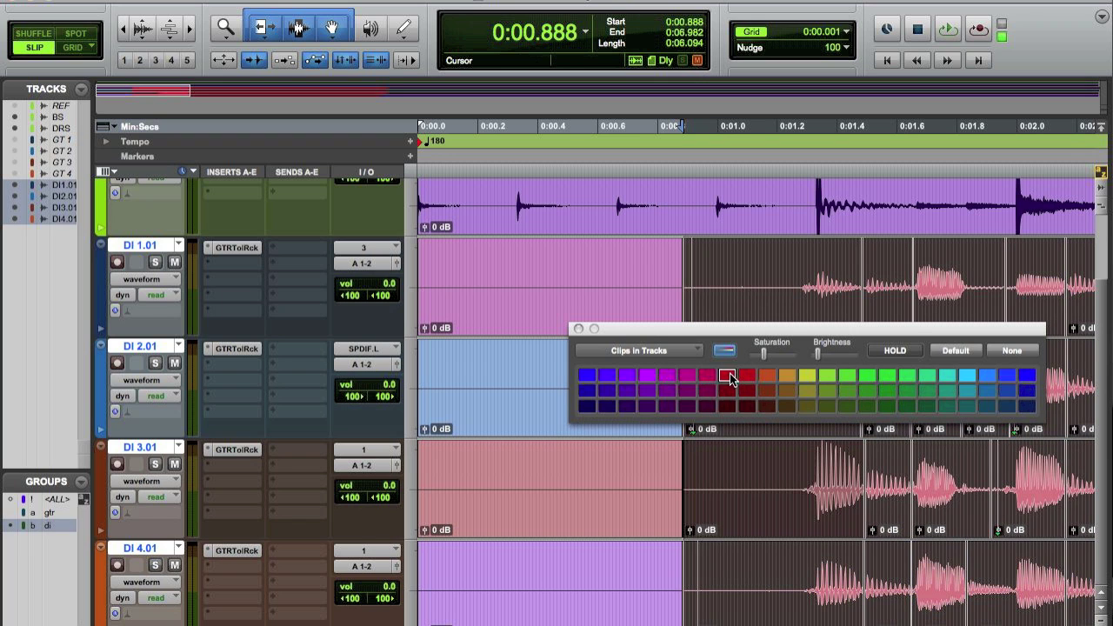
- Play the edited DI tracks with the drums from bar 1 through to bar 17
{"action": "left_click", "coordinate": [641, 262]}
{"action": "key", "text": "super+bracketleft"}
{"action": "key", "text": "super+bracketleft"}
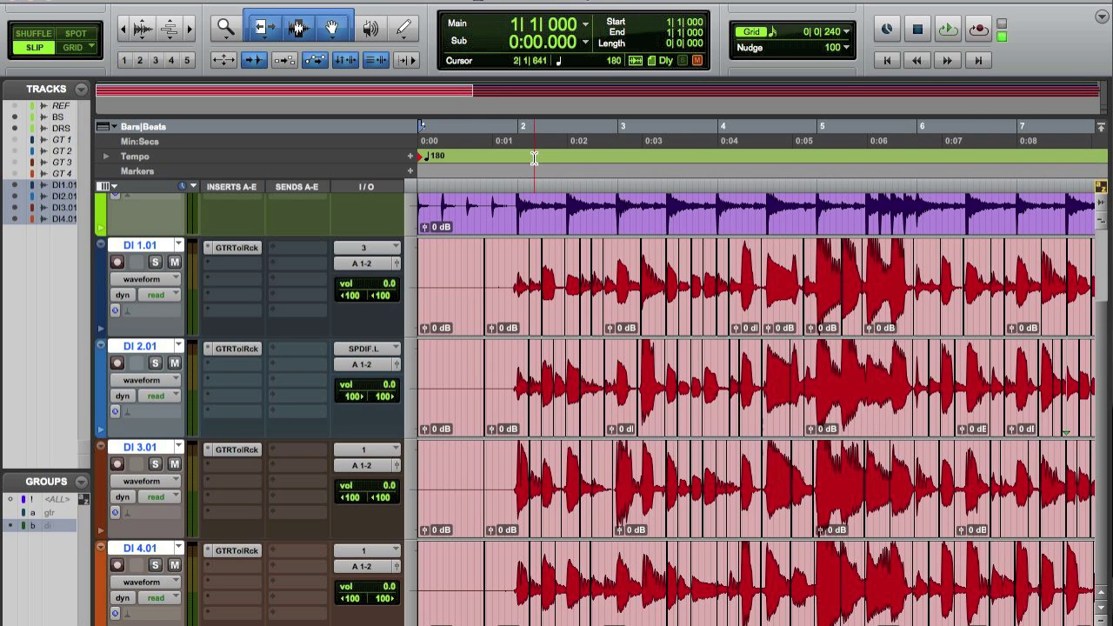
{"action": "key", "text": "r"}
{"action": "key", "text": "r"}
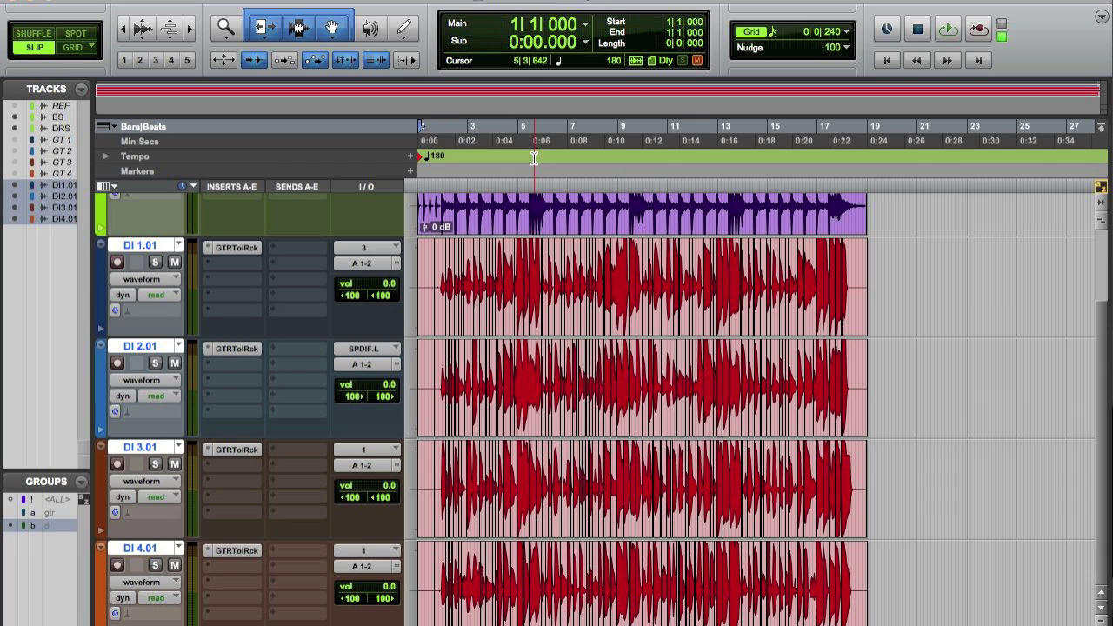
{"action": "key", "text": "space"}
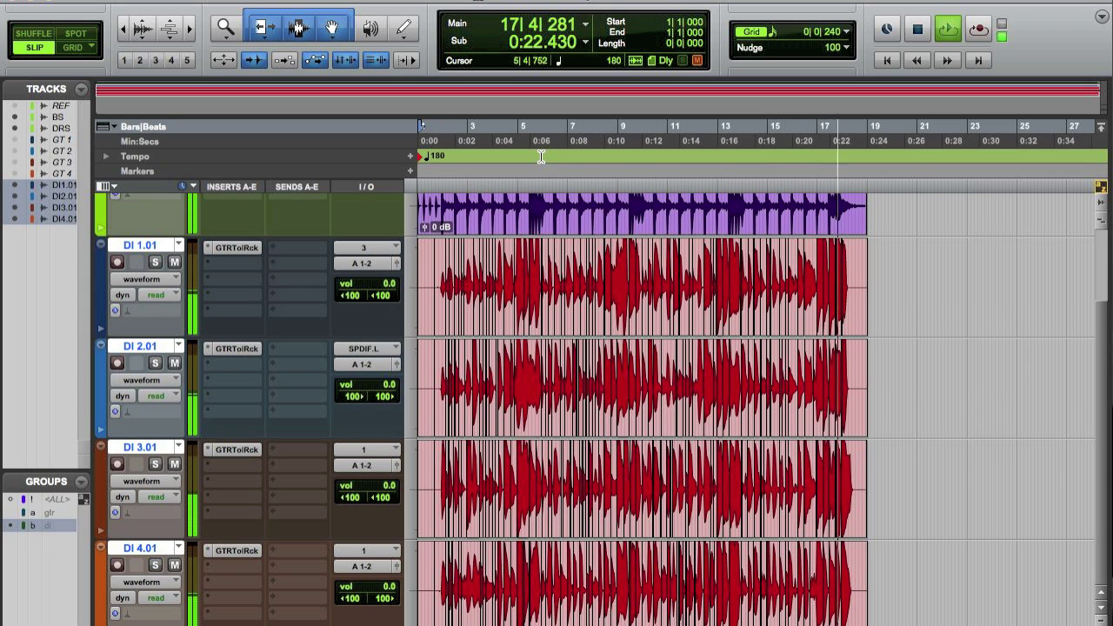
{"action": "key", "text": "space"}
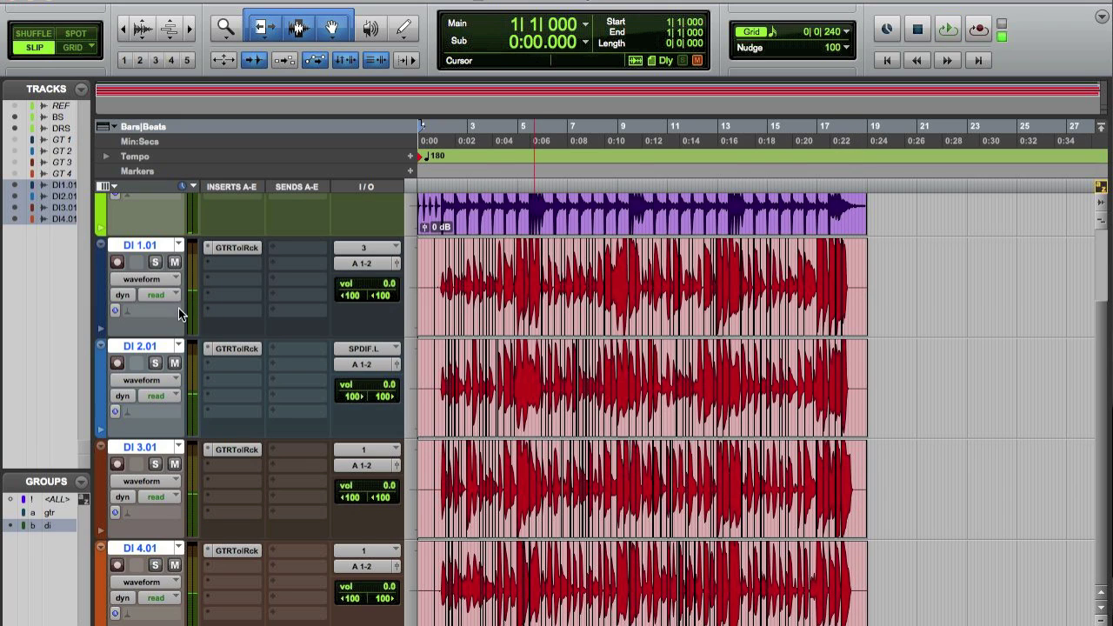
- Switch the four DI tracks to their original unedited playlists and play them from bar 1 for comparison
{"action": "left_click", "coordinate": [179, 247]}
{"action": "left_click", "coordinate": [209, 230]}
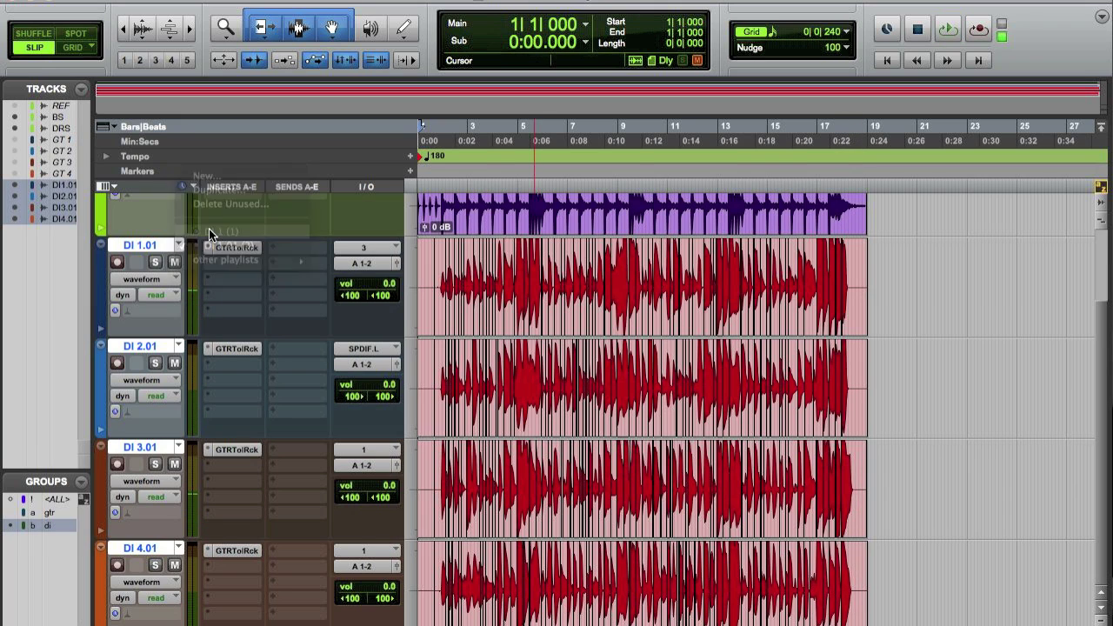
{"action": "key", "text": "space"}
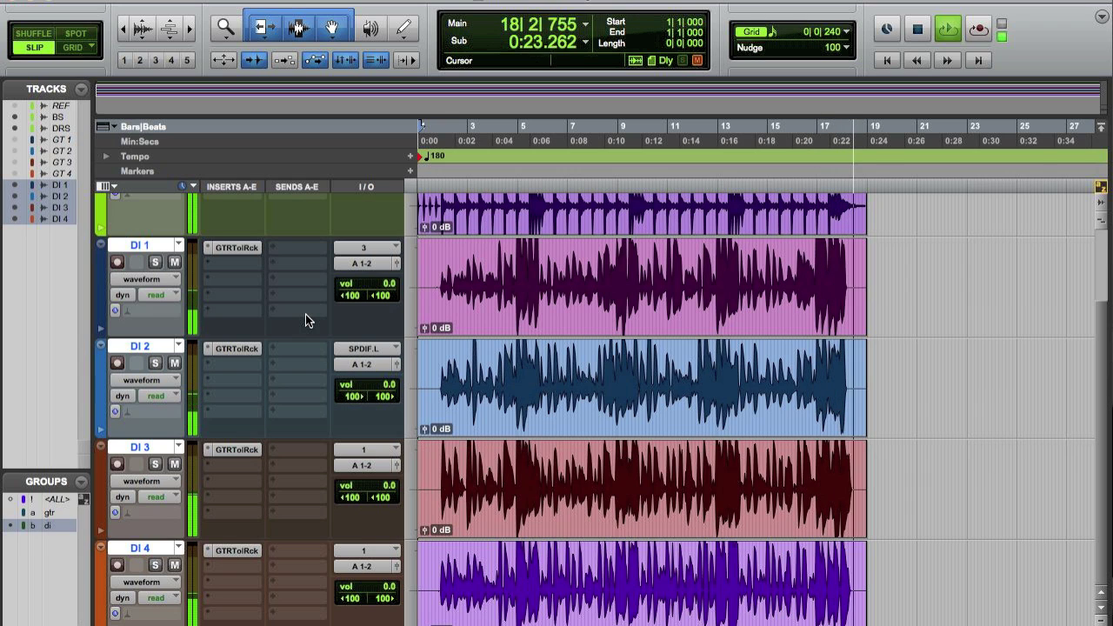
{"action": "key", "text": "space"}
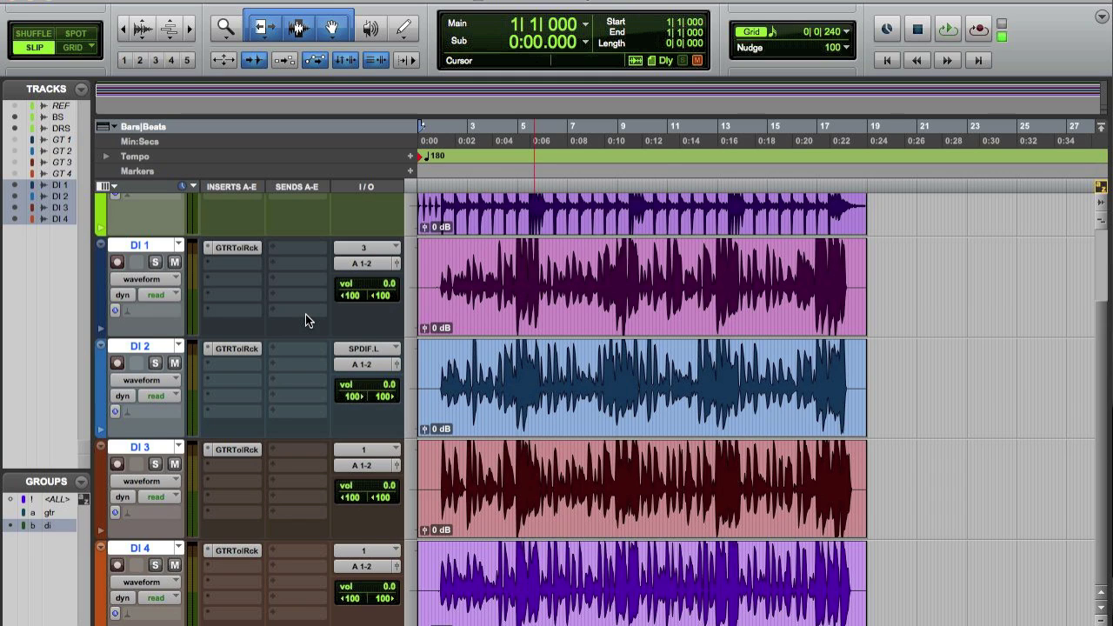
- Return the DI tracks to their edited .01 playlists and consolidate all their clips from 1|1|000 to 19|1|189
{"action": "left_click", "coordinate": [184, 246]}
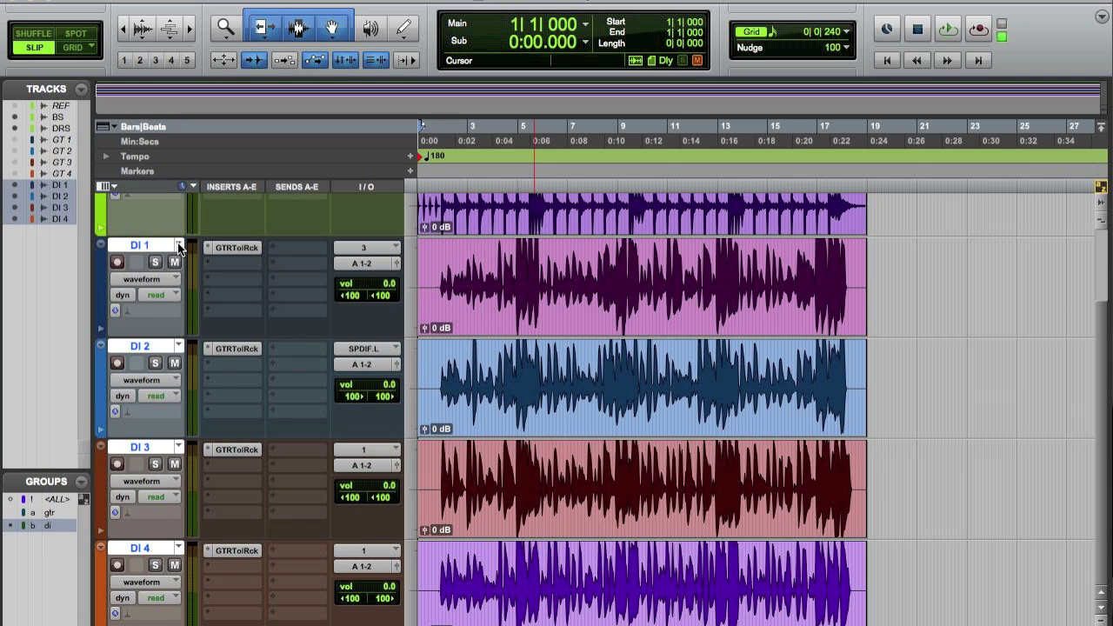
{"action": "left_click", "coordinate": [222, 263]}
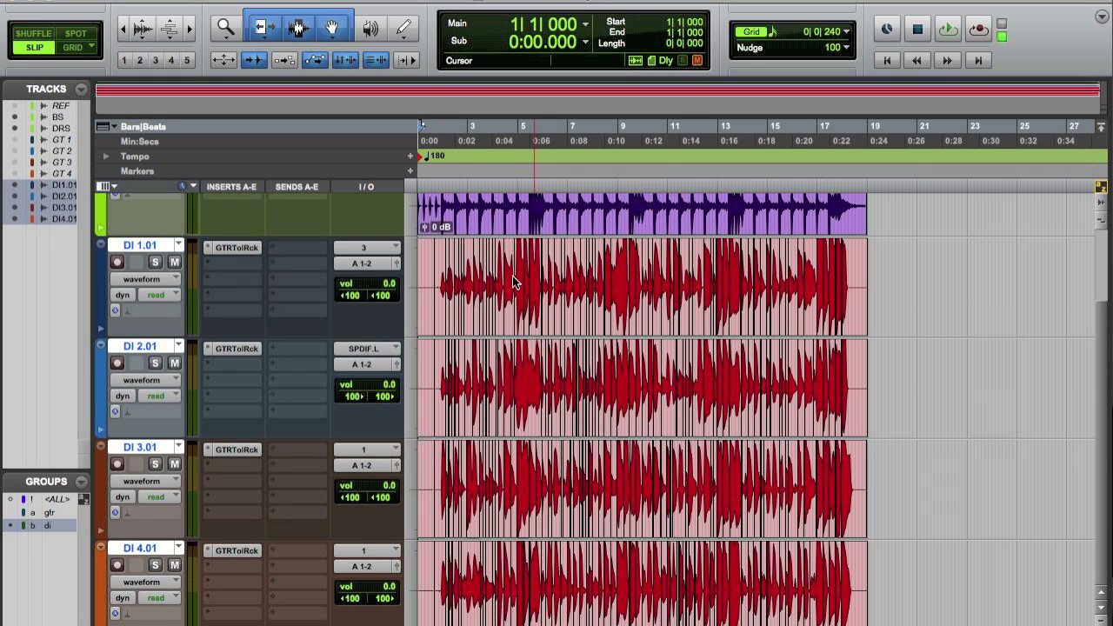
{"action": "left_click", "coordinate": [425, 267]}
{"action": "double_click", "coordinate": [425, 267]}
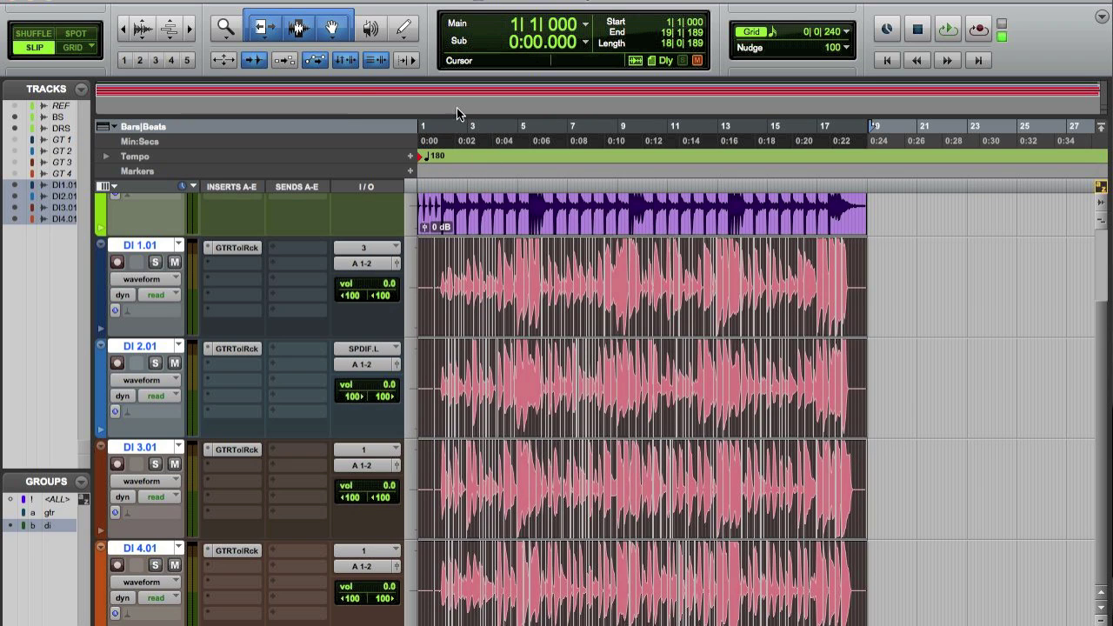
{"action": "left_click", "coordinate": [170, 0]}
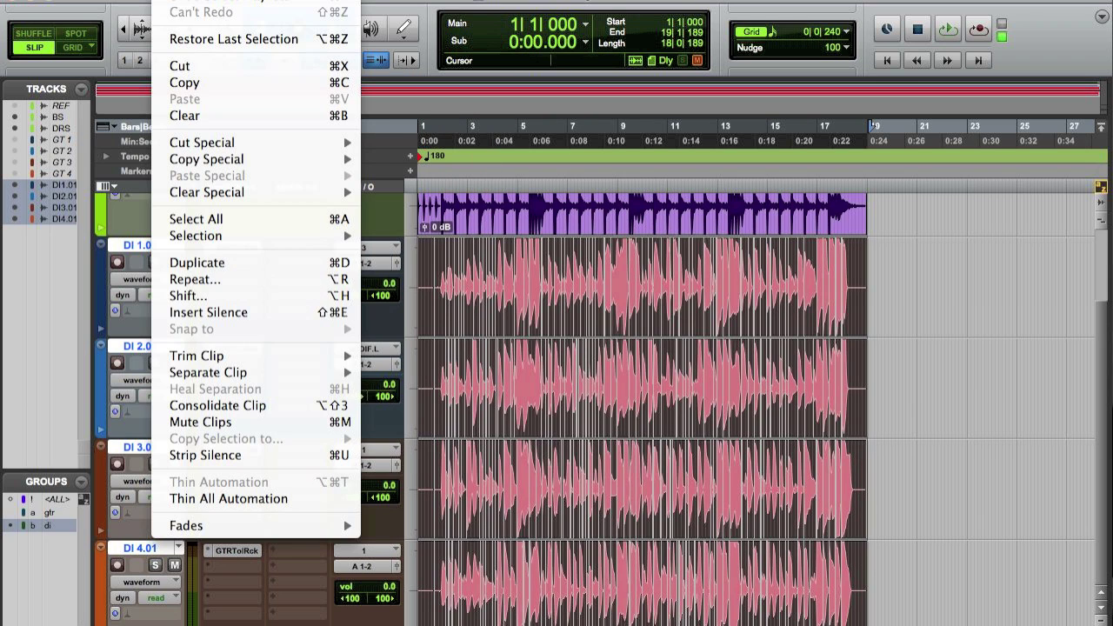
{"action": "left_click", "coordinate": [237, 407]}
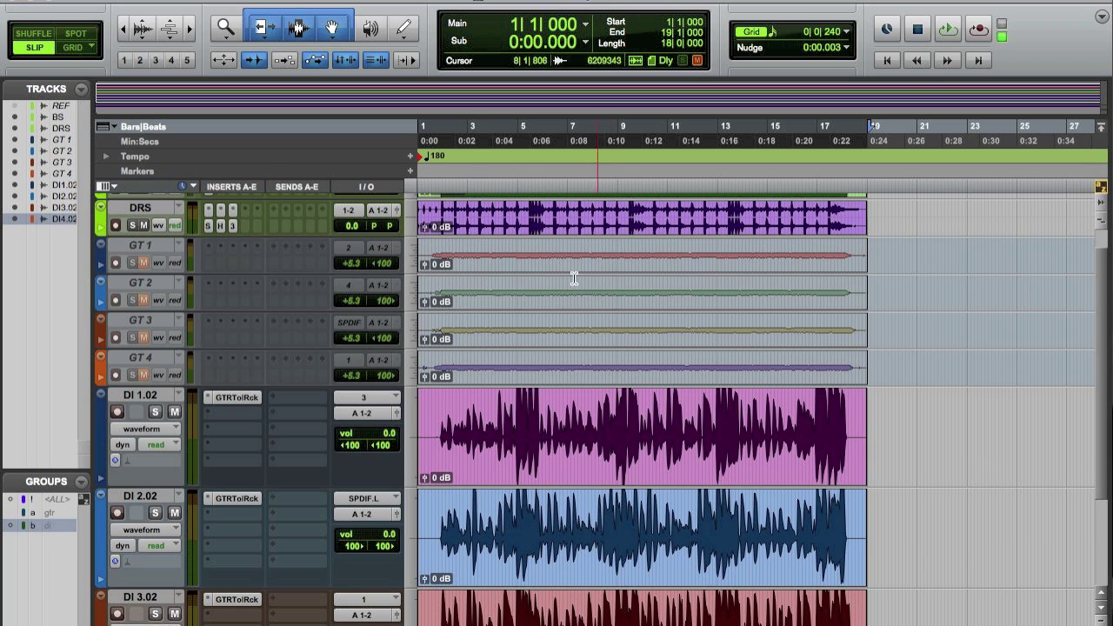
- Make the inactive tracks GT 1, GT 2, GT 3 and GT 4 active
{"action": "left_click", "coordinate": [142, 359]}
{"action": "right_click", "coordinate": [141, 359]}
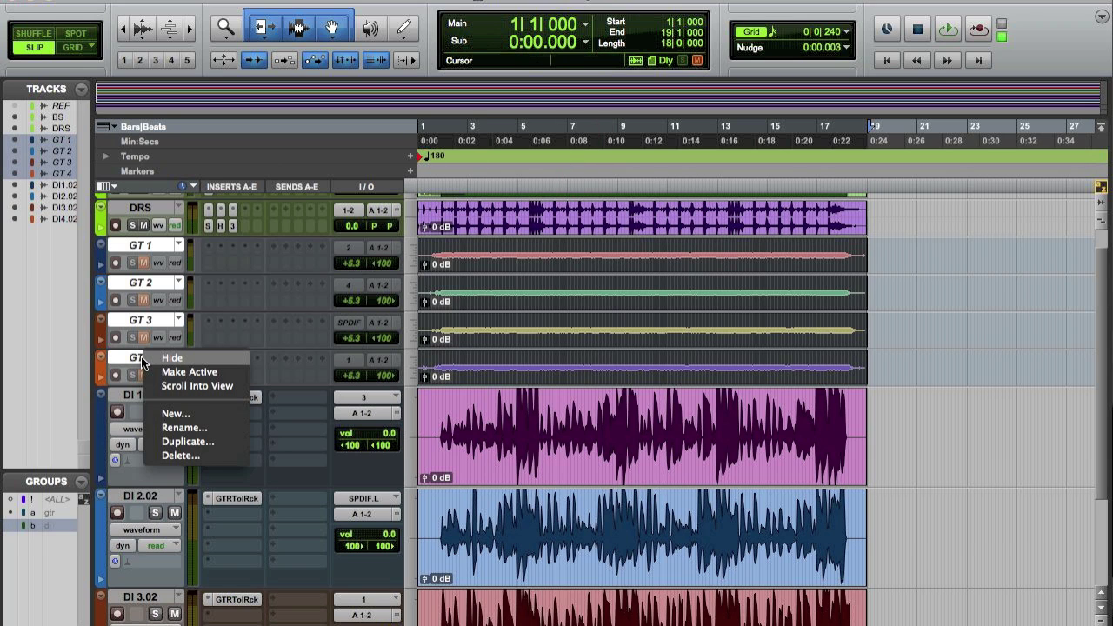
{"action": "left_click", "coordinate": [190, 372]}
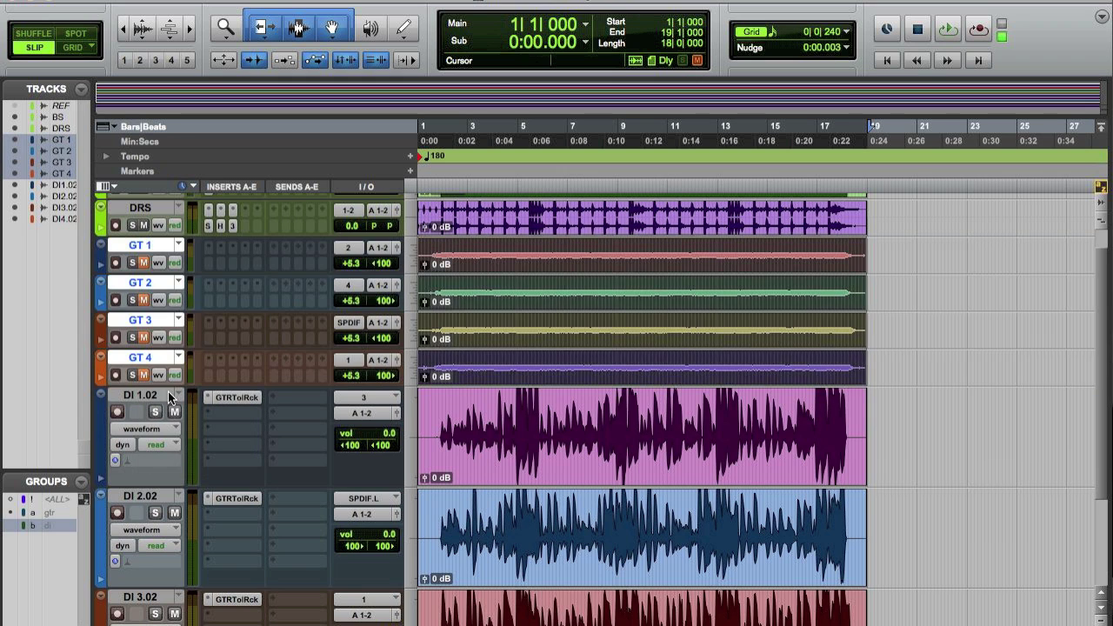
- Mute the DI 1.02 to DI 4.02 tracks and unmute the four GT tracks
{"action": "left_click", "coordinate": [169, 397]}
{"action": "scroll", "coordinate": [180, 487], "scroll_direction": "down", "scroll_amount": 3}
{"action": "left_click", "coordinate": [155, 583], "text": "shift"}
{"action": "left_click", "coordinate": [176, 597]}
{"action": "scroll", "coordinate": [255, 404], "scroll_direction": "up", "scroll_amount": 3}
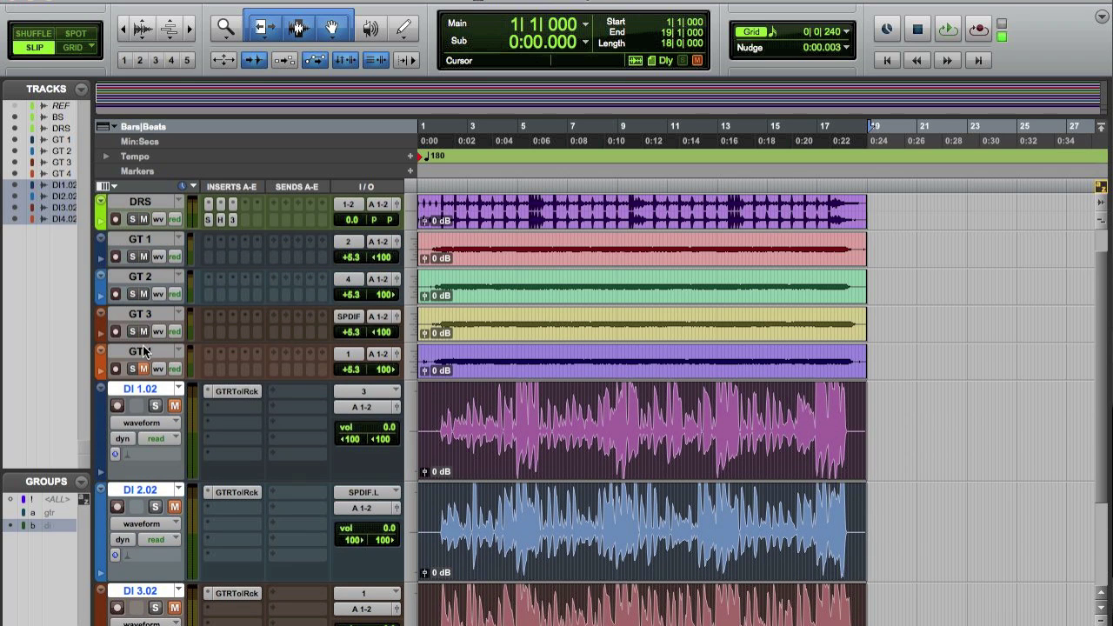
- Play the four GT tracks with the drums from the start of the session
{"action": "key", "text": "Return"}
{"action": "key", "text": "space"}
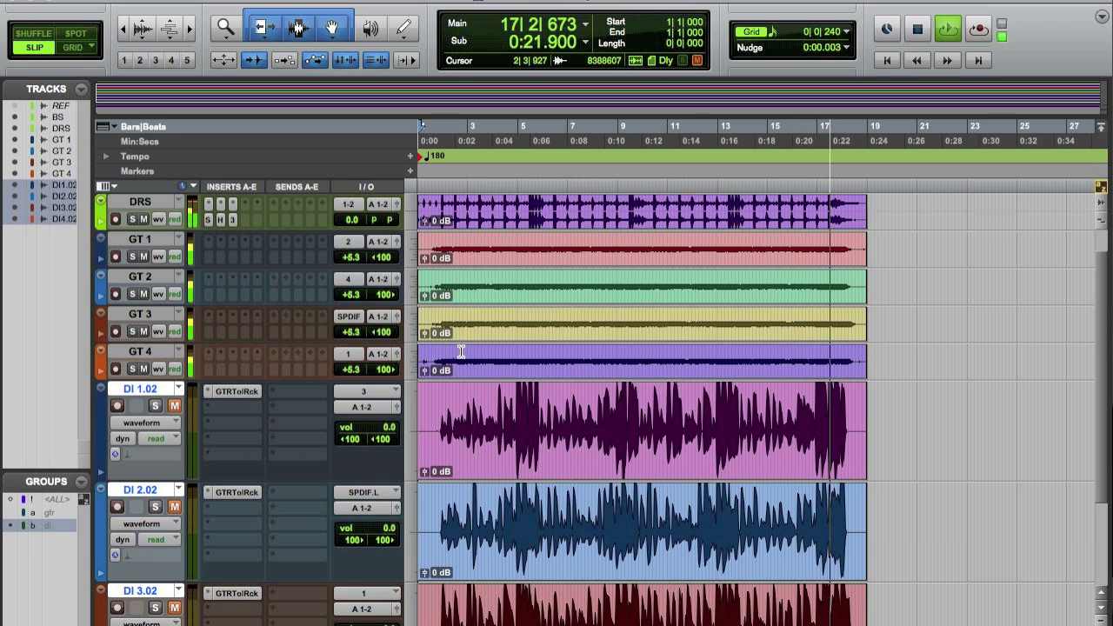
{"action": "key", "text": "space"}
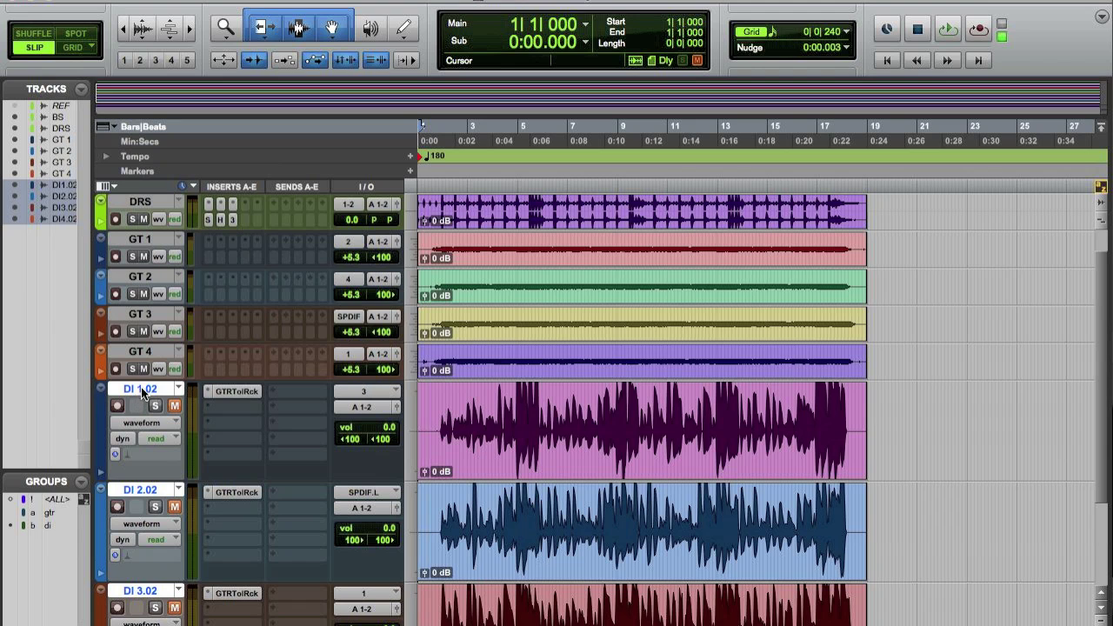
- Reorder the tracks so each DI track sits directly below the GT track with the same number
{"action": "left_click_drag", "start_coordinate": [153, 388], "coordinate": [145, 263]}
{"action": "left_click_drag", "start_coordinate": [146, 493], "coordinate": [141, 403]}
{"action": "scroll", "coordinate": [179, 548], "scroll_direction": "down", "scroll_amount": 2}
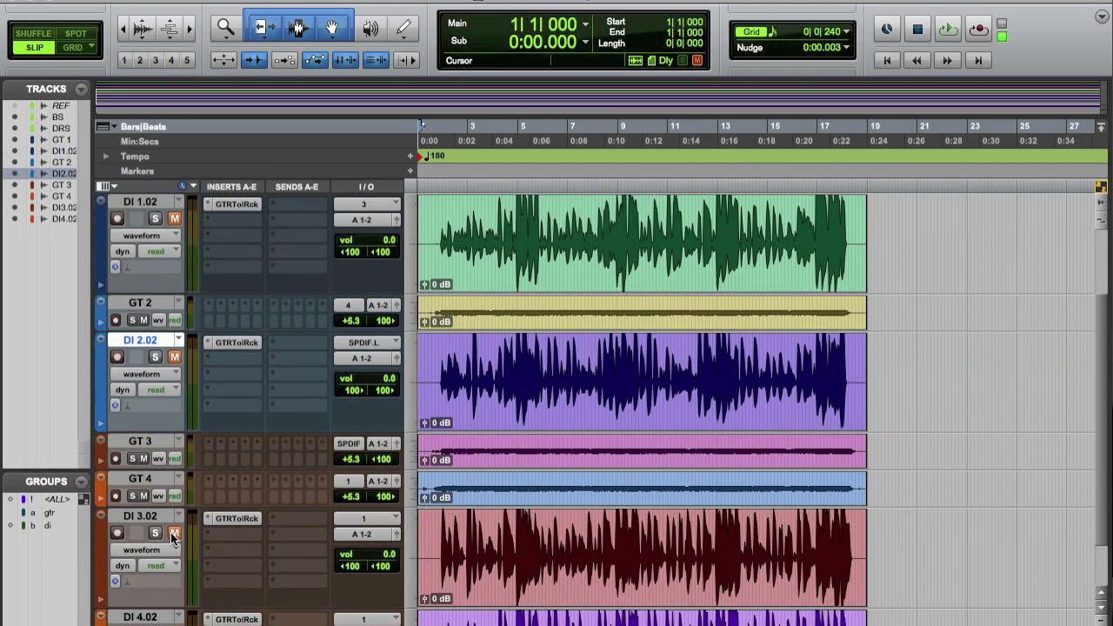
{"action": "left_click_drag", "start_coordinate": [159, 522], "coordinate": [161, 484]}
{"action": "scroll", "coordinate": [182, 513], "scroll_direction": "down", "scroll_amount": 2}
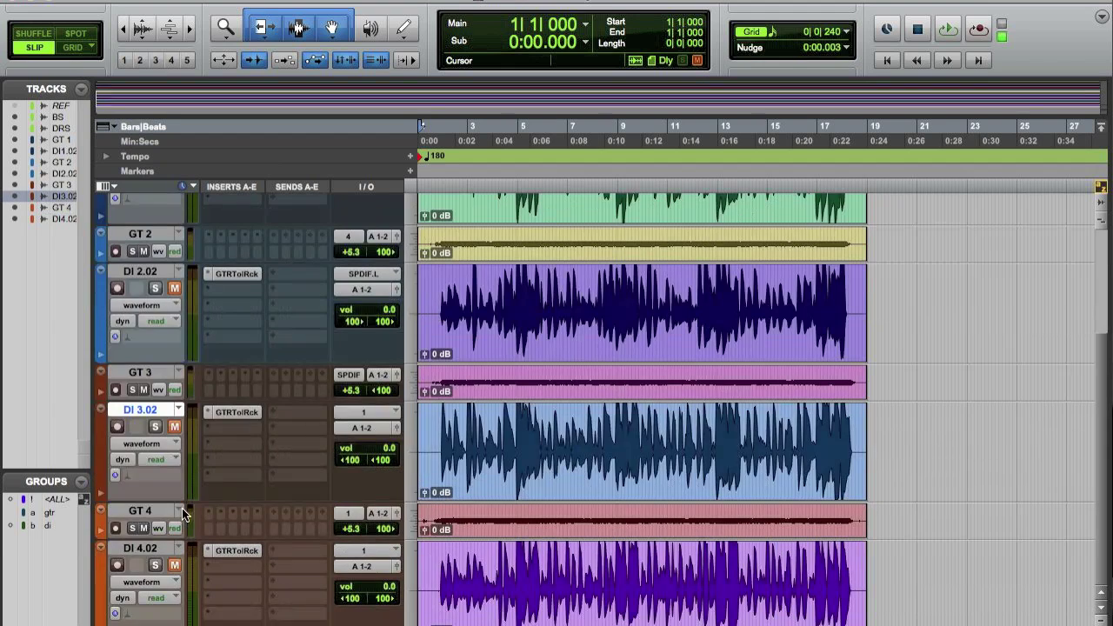
{"action": "scroll", "coordinate": [222, 396], "scroll_direction": "up", "scroll_amount": 4}
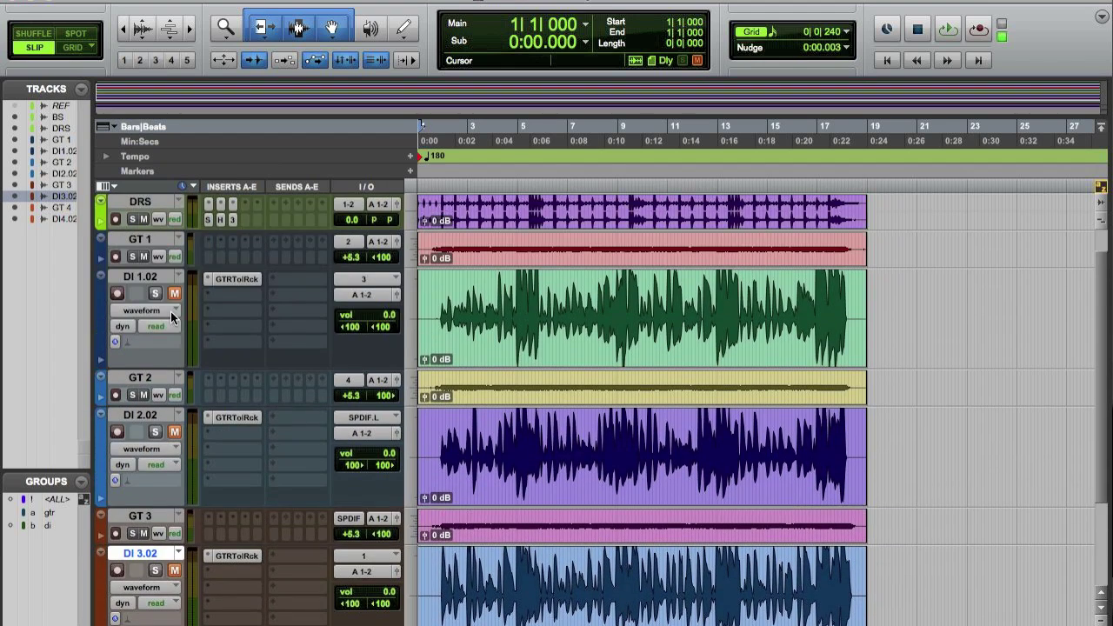
- Group the GT 1 and DI 1.02 tracks under the name G1
{"action": "left_click", "coordinate": [142, 243]}
{"action": "left_click", "coordinate": [142, 277], "text": "shift"}
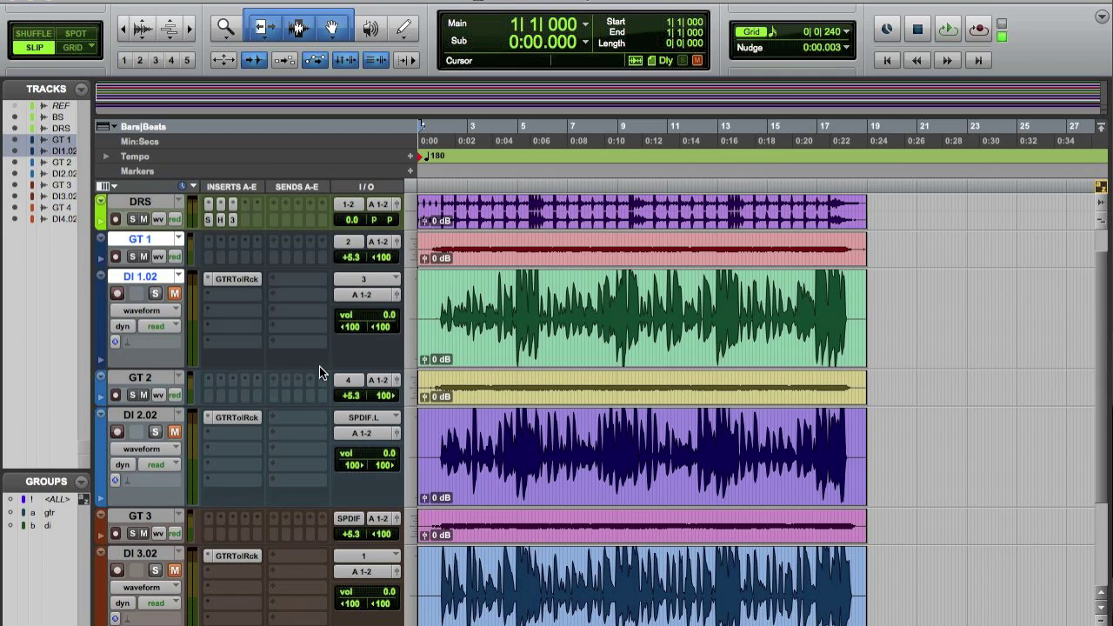
{"action": "key", "text": "super+g"}
{"action": "type", "text": "G"}
{"action": "key", "text": "Return"}
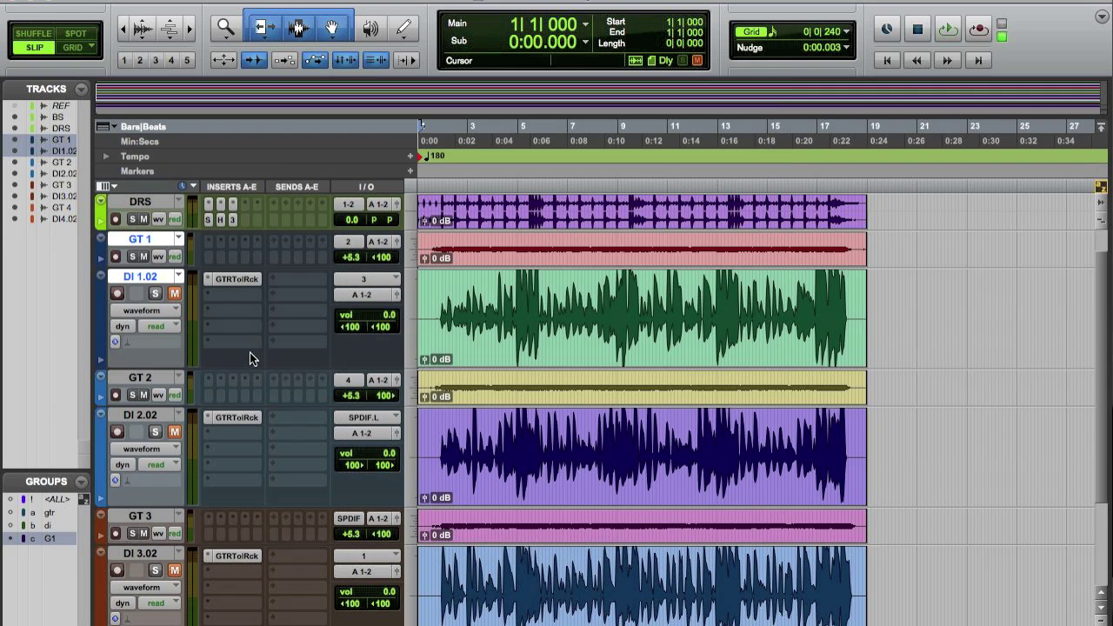
- Create an Edit and Mix group named G2 from the GT 2 and DI 2.02 tracks
{"action": "left_click", "coordinate": [161, 373]}
{"action": "left_click", "coordinate": [153, 412], "text": "shift"}
{"action": "key", "text": "super+g"}
{"action": "type", "text": "G2"}
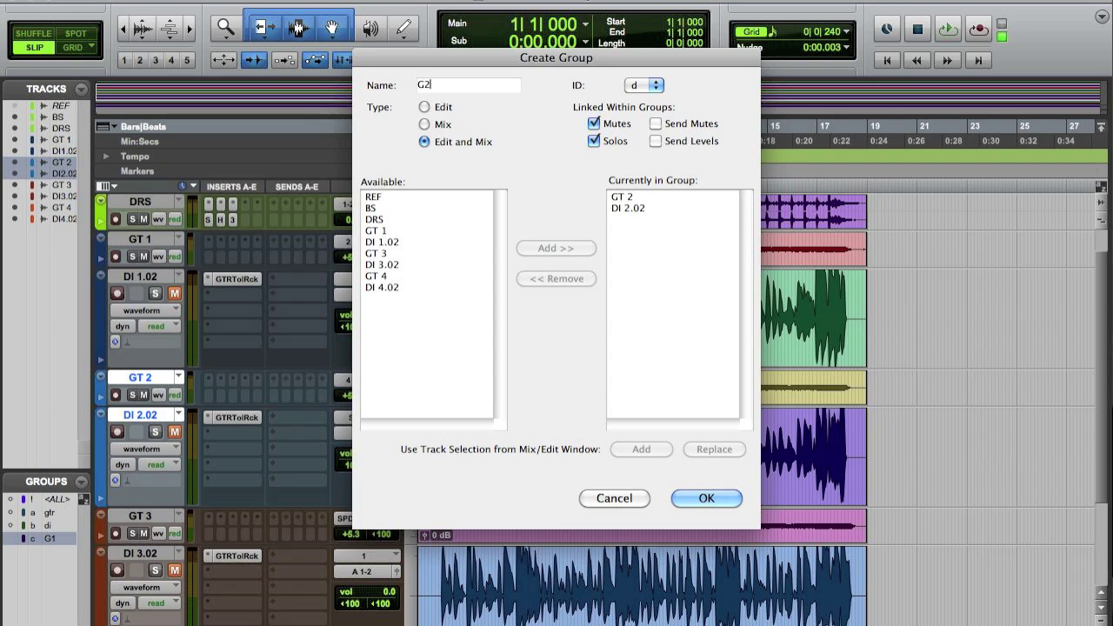
{"action": "key", "text": "Return"}
- Create an Edit and Mix group named G3 from the GT 3 and DI 3.02 tracks
{"action": "scroll", "coordinate": [261, 469], "scroll_direction": "down", "scroll_amount": 1}
{"action": "left_click", "coordinate": [139, 478]}
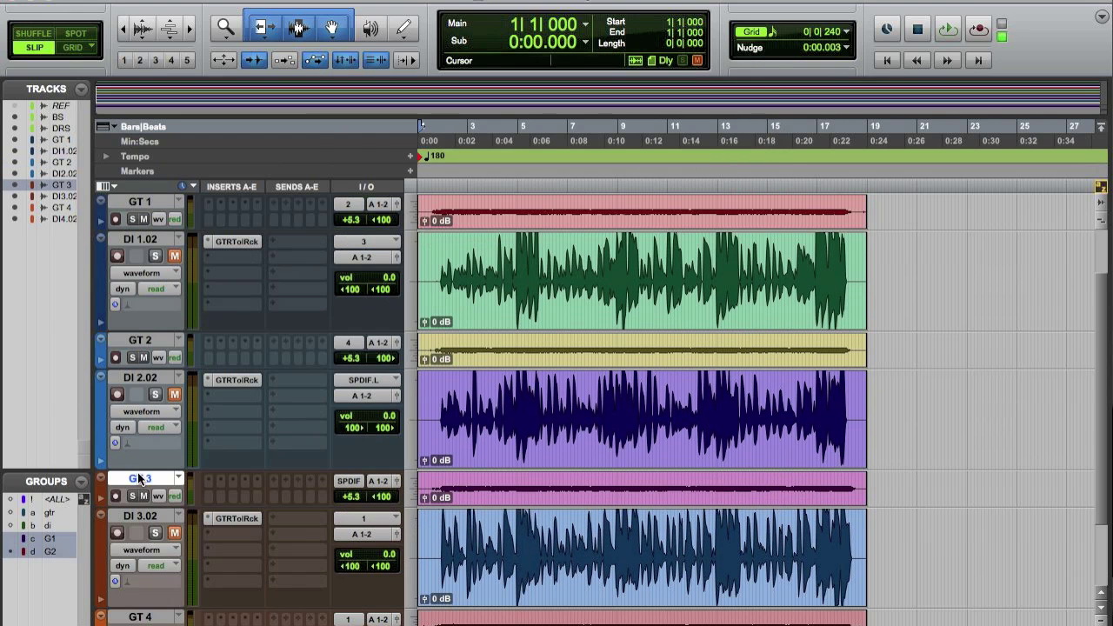
{"action": "left_click", "coordinate": [148, 518], "text": "shift"}
{"action": "key", "text": "super+g"}
{"action": "type", "text": "G3"}
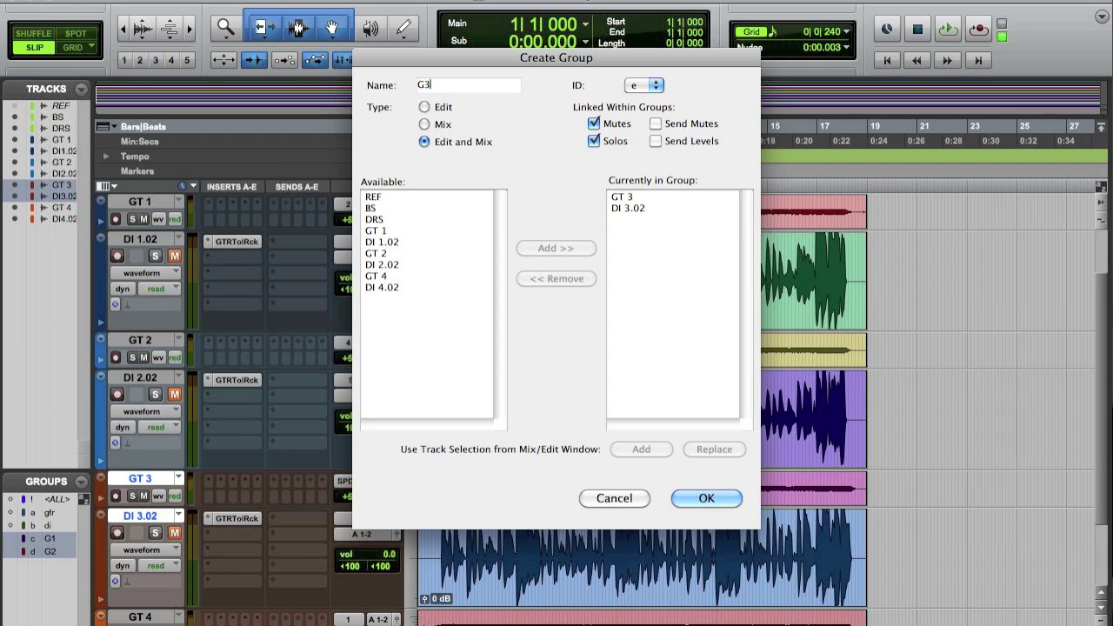
{"action": "key", "text": "Return"}
- Create an Edit and Mix group named G4 from the GT 4 and DI 4.02 tracks
{"action": "scroll", "coordinate": [190, 472], "scroll_direction": "down", "scroll_amount": 1}
{"action": "left_click", "coordinate": [148, 511]}
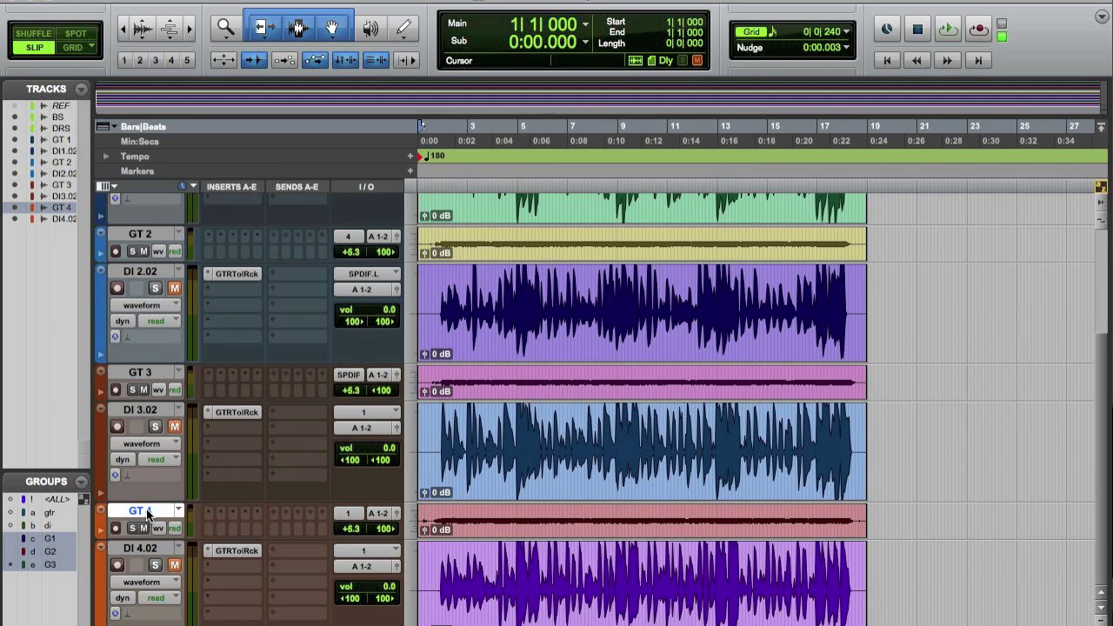
{"action": "left_click", "coordinate": [148, 549], "text": "shift"}
{"action": "key", "text": "super+g"}
{"action": "type", "text": "G4"}
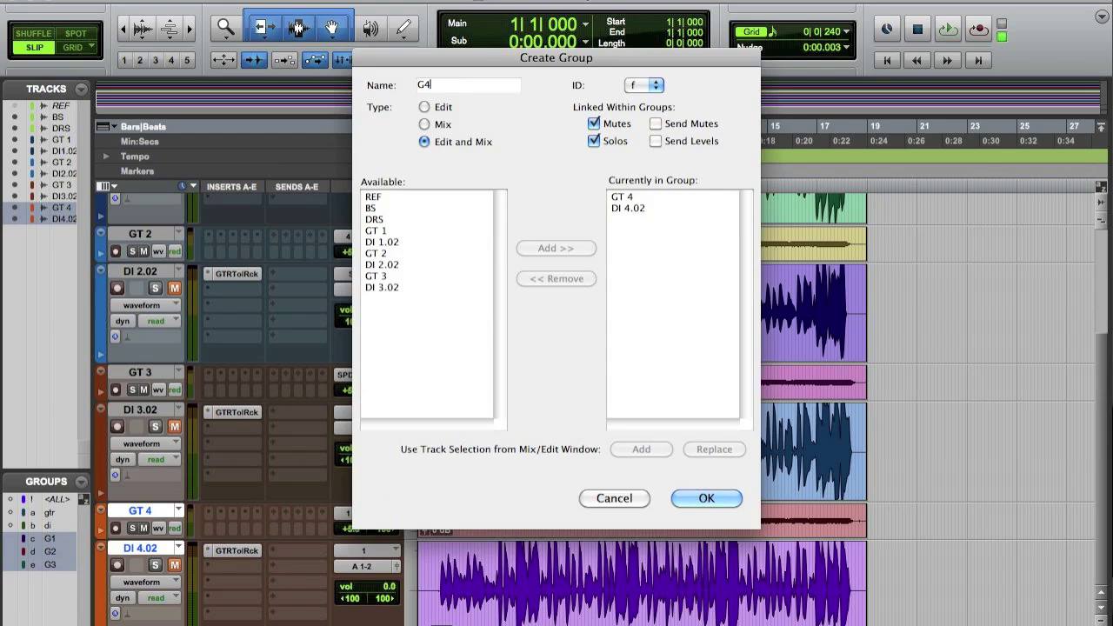
{"action": "key", "text": "Return"}
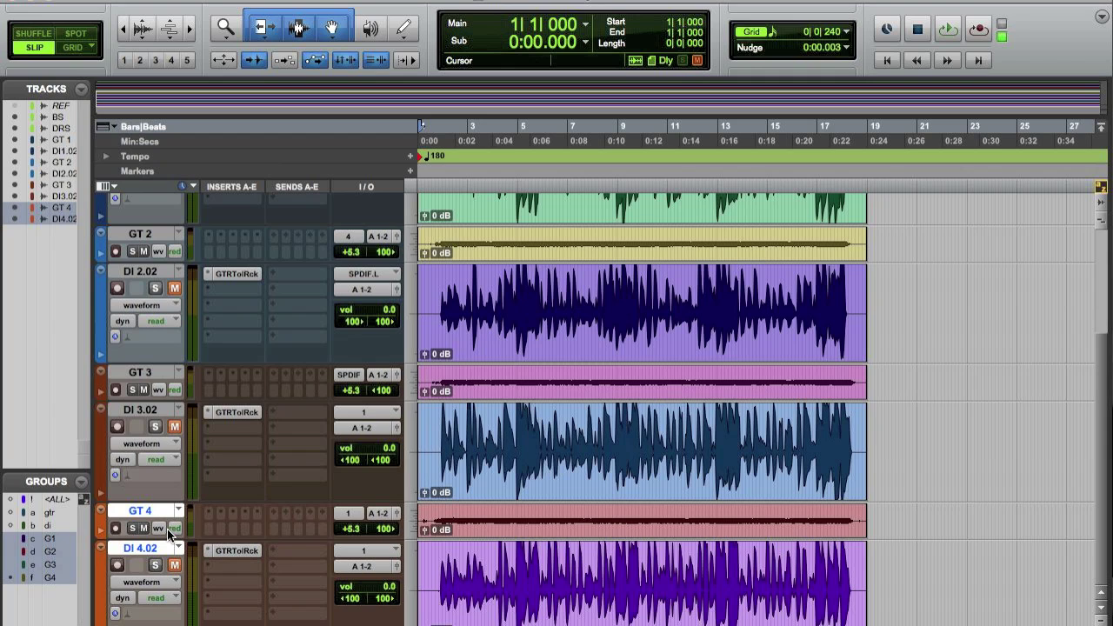
- Duplicate the playlists of all GT and DI tracks, and select the entire clips on the grouped GT 1 and DI 1 tracks
{"action": "key", "text": "alt+super+c"}
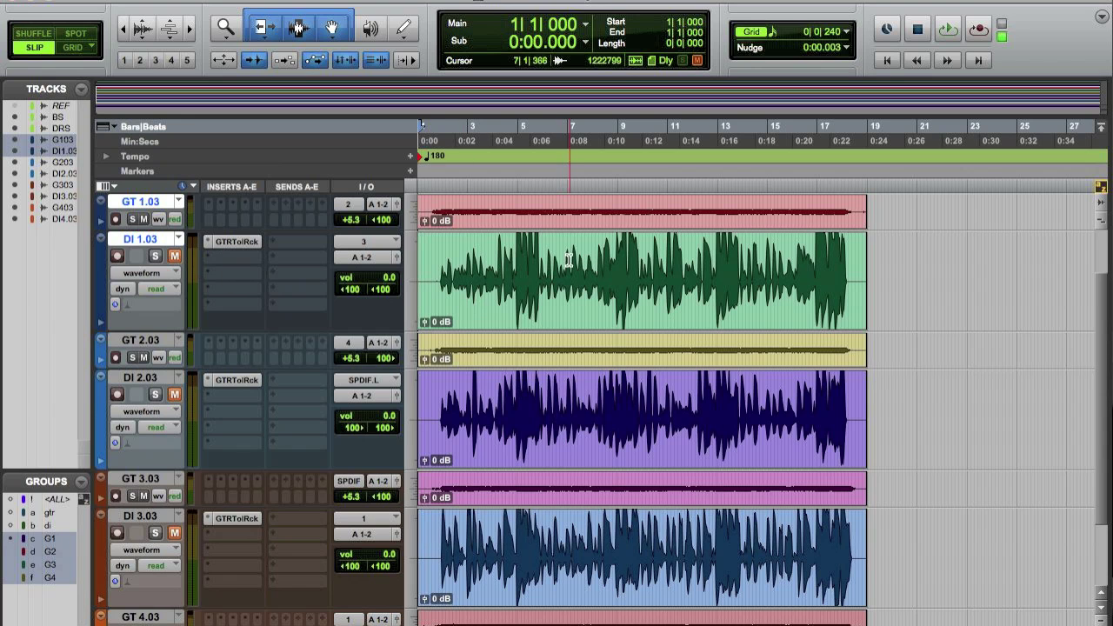
{"action": "key", "text": "super+bracketright"}
{"action": "key", "text": "super+bracketright"}
{"action": "key", "text": "super+bracketright"}
{"action": "scroll", "coordinate": [591, 273], "scroll_direction": "up", "scroll_amount": 1}
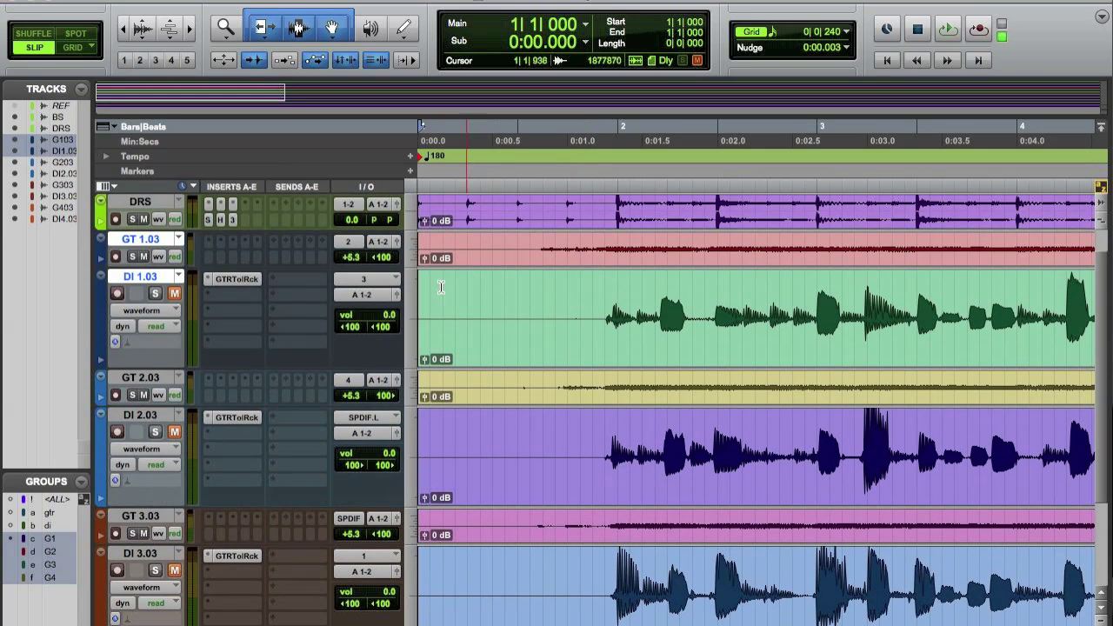
{"action": "key", "text": "super+bracketleft"}
{"action": "key", "text": "super+bracketleft"}
{"action": "key", "text": "super+bracketleft"}
{"action": "key", "text": "super+bracketleft"}
{"action": "double_click", "coordinate": [544, 245]}
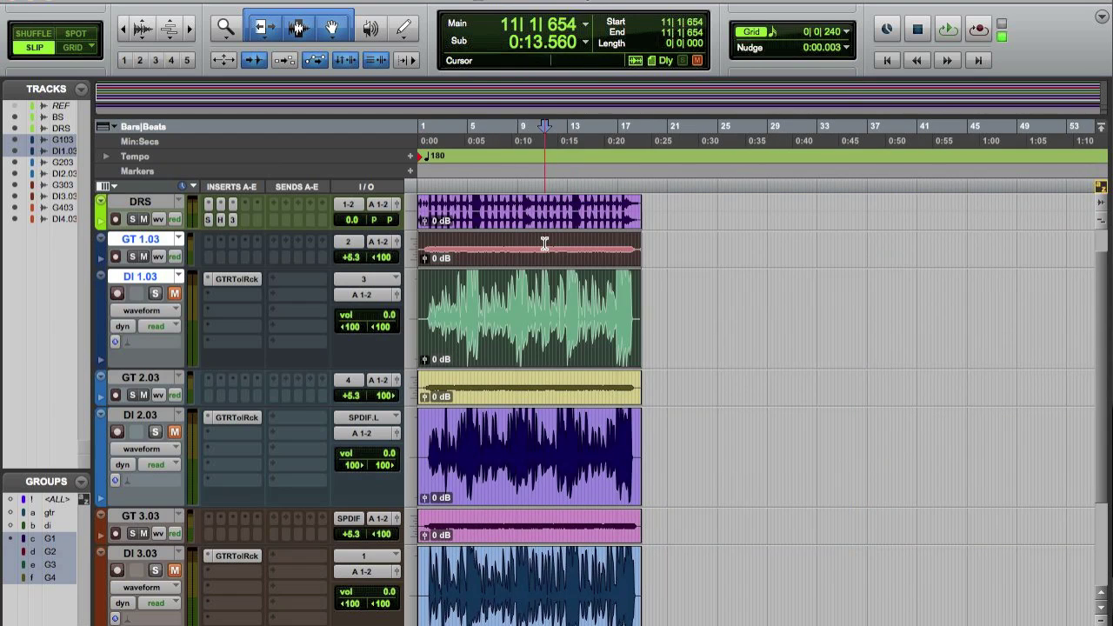
- Extend the clip selection to the GT/DI 2, 3 and 4 pairs and recolour all selected guitar clips in one medium blue
{"action": "left_click", "coordinate": [534, 439], "text": "shift"}
{"action": "scroll", "coordinate": [535, 487], "scroll_direction": "right", "scroll_amount": 10}
{"action": "scroll", "coordinate": [536, 469], "scroll_direction": "left", "scroll_amount": 10}
{"action": "scroll", "coordinate": [539, 457], "scroll_direction": "down", "scroll_amount": 1}
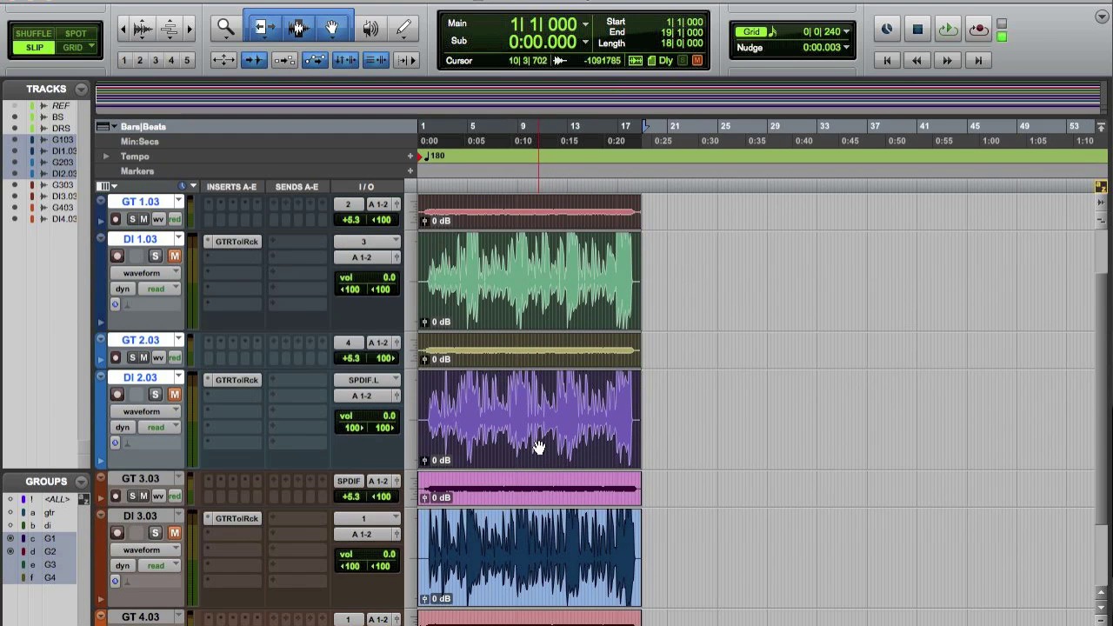
{"action": "left_click", "coordinate": [556, 546], "text": "shift"}
{"action": "scroll", "coordinate": [552, 548], "scroll_direction": "down", "scroll_amount": 1}
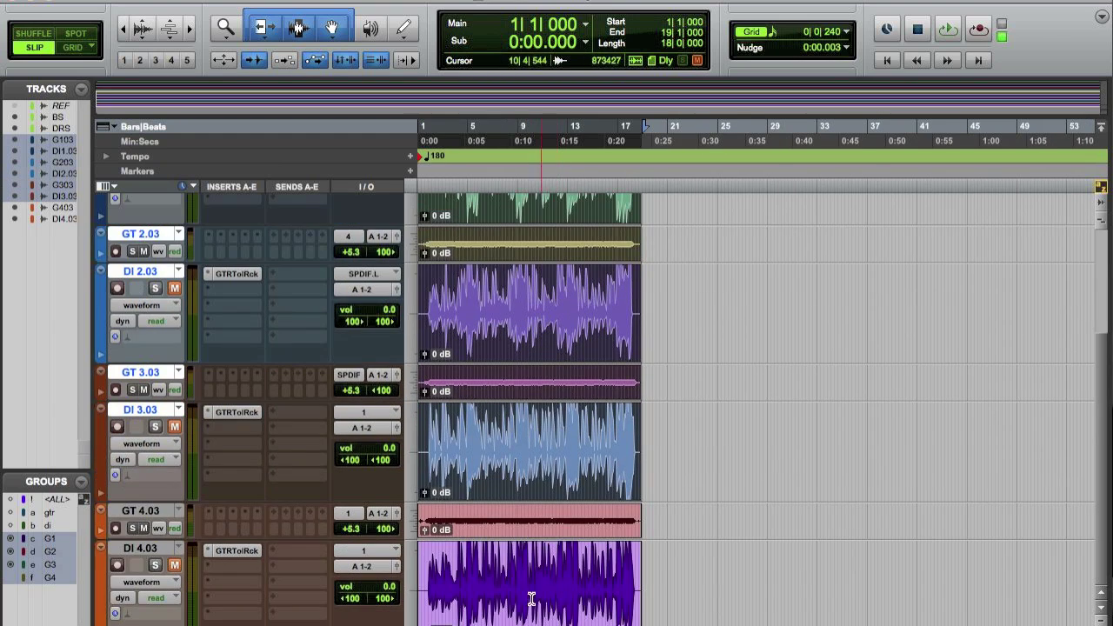
{"action": "left_click", "coordinate": [531, 587], "text": "shift"}
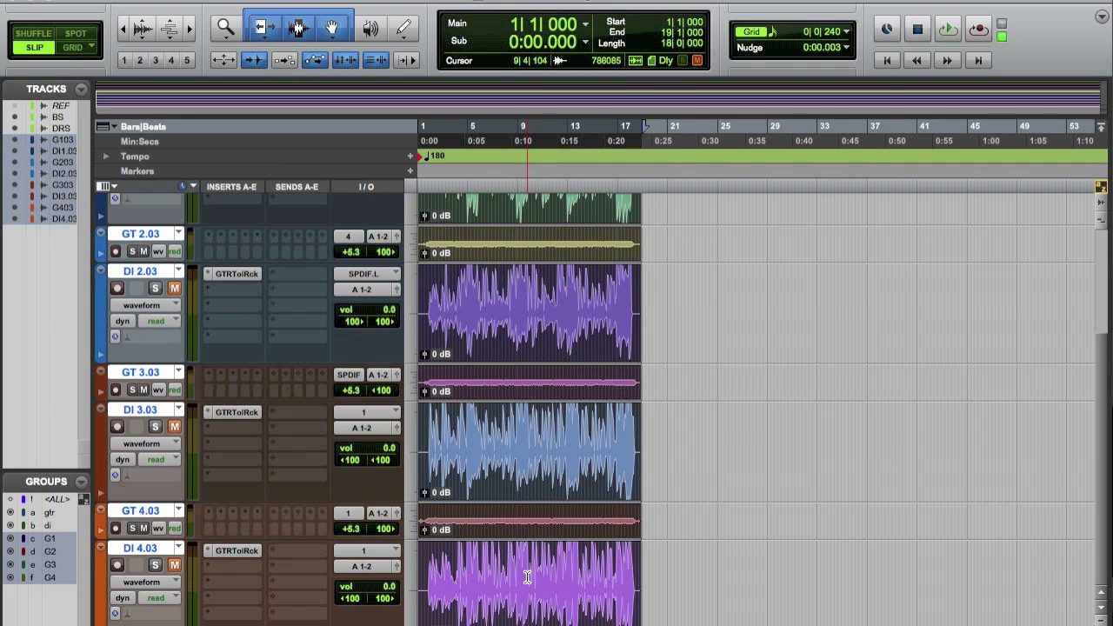
{"action": "key", "text": "super+shift+c"}
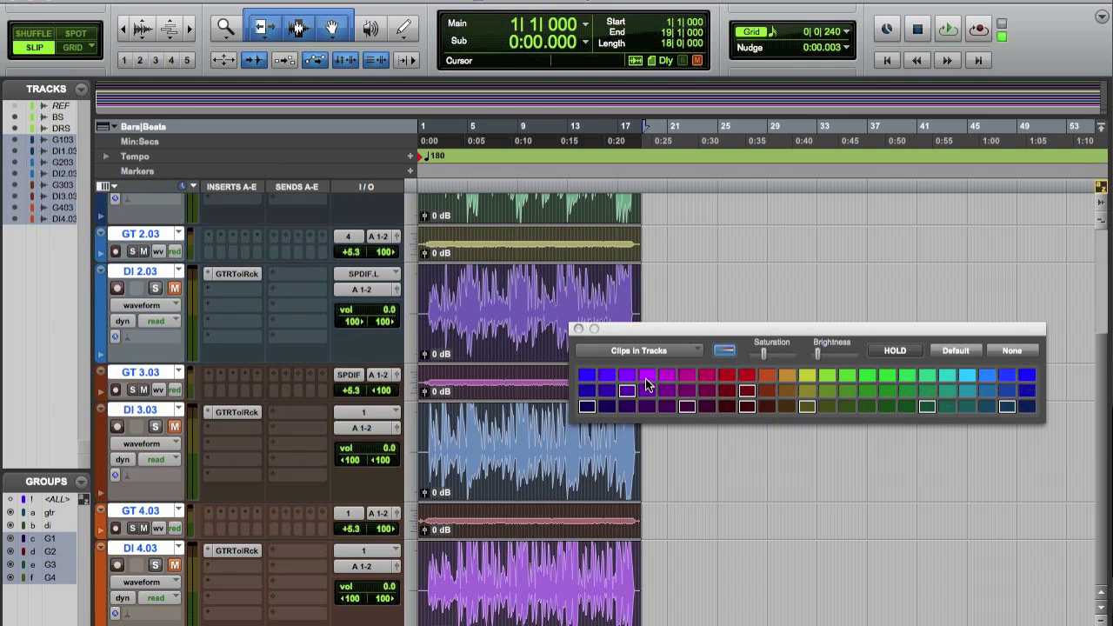
{"action": "left_click", "coordinate": [1007, 393]}
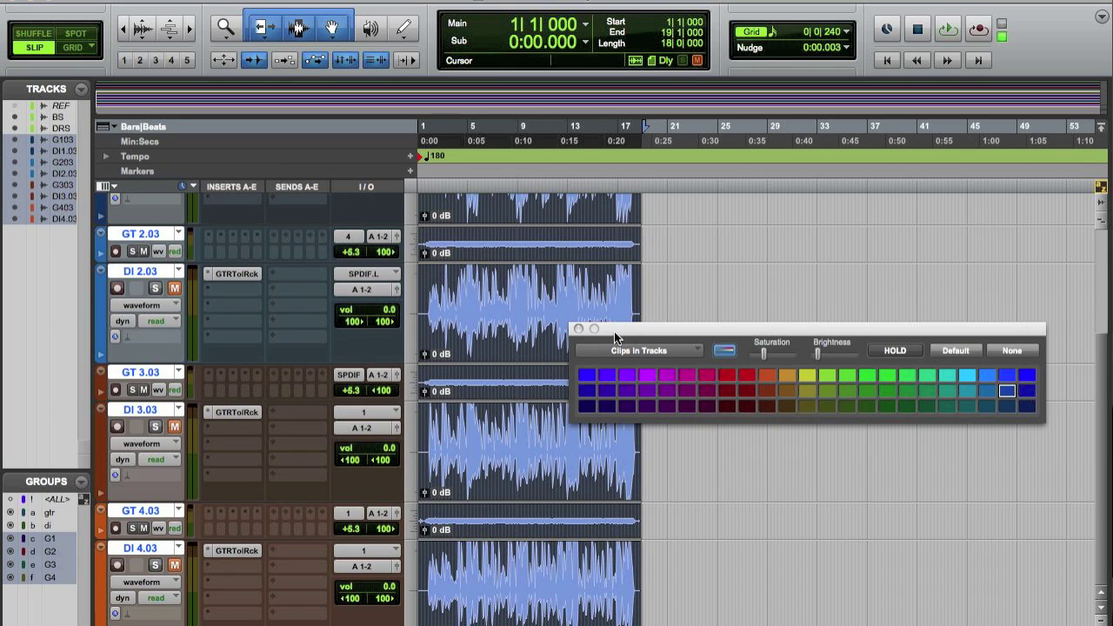
{"action": "left_click", "coordinate": [579, 329]}
- Return to the session start and examine the opening bars of the guitar tracks against the drums
{"action": "key", "text": "Return"}
{"action": "key", "text": "t"}
{"action": "key", "text": "t"}
{"action": "key", "text": "t"}
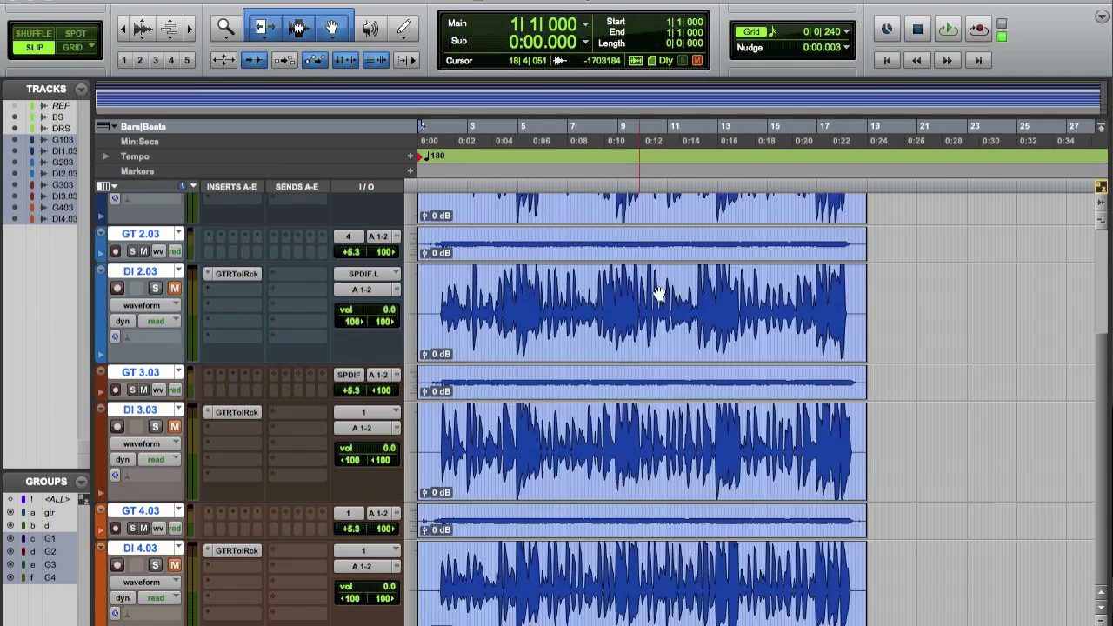
{"action": "scroll", "coordinate": [627, 313], "scroll_direction": "up", "scroll_amount": 5}
{"action": "key", "text": "t"}
{"action": "key", "text": "t"}
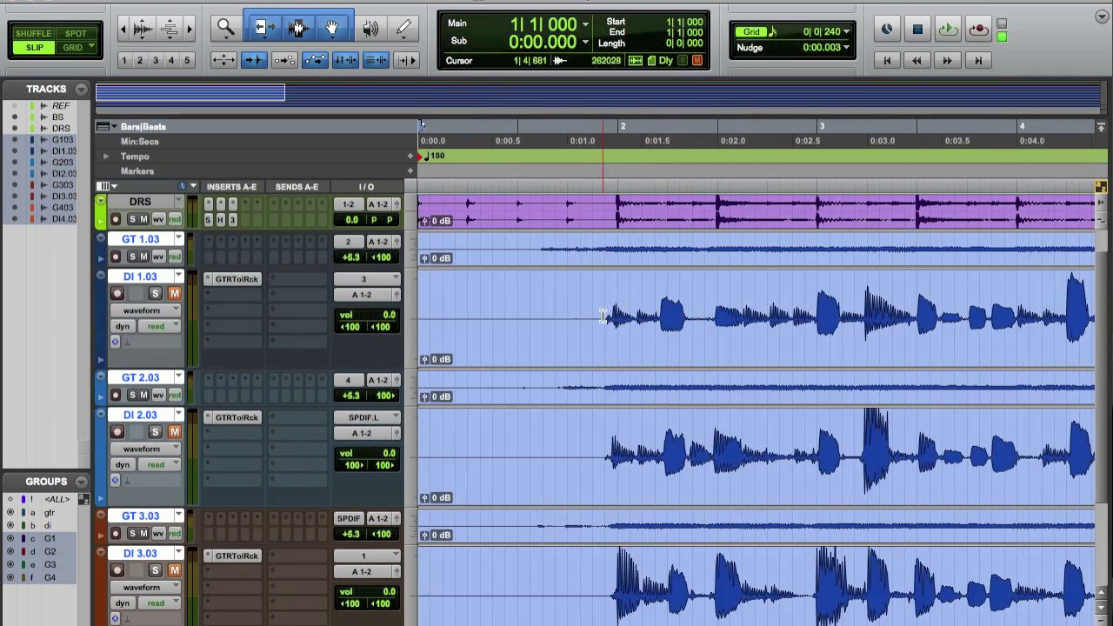
{"action": "scroll", "coordinate": [625, 302], "scroll_direction": "right", "scroll_amount": 3}
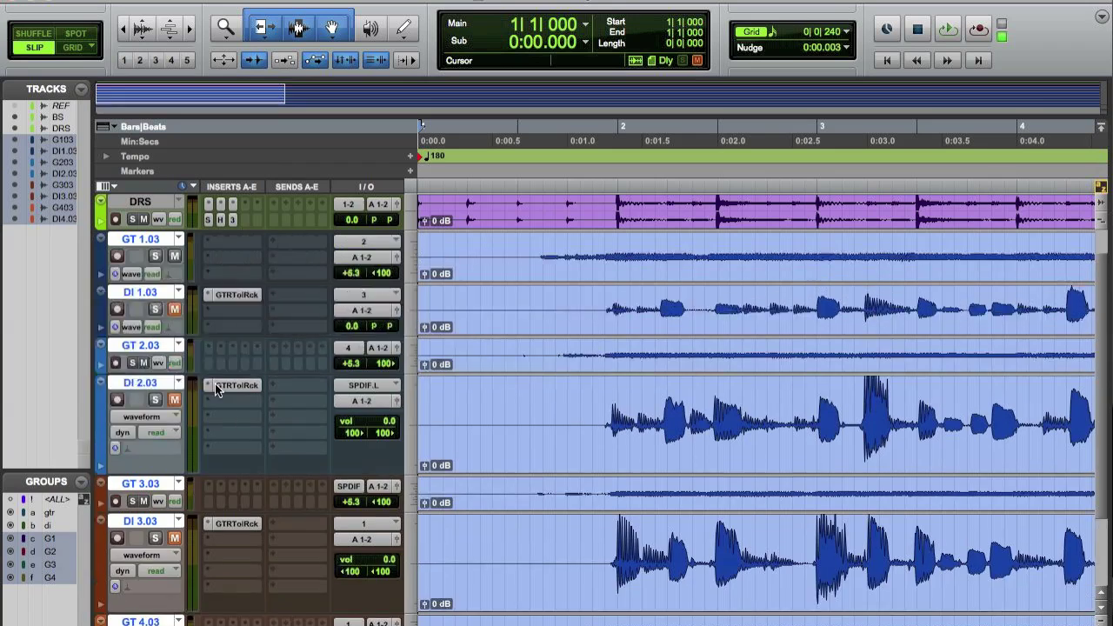
{"action": "key", "text": "ctrl+Up"}
{"action": "key", "text": "ctrl+Up"}
{"action": "key", "text": "ctrl+Up"}
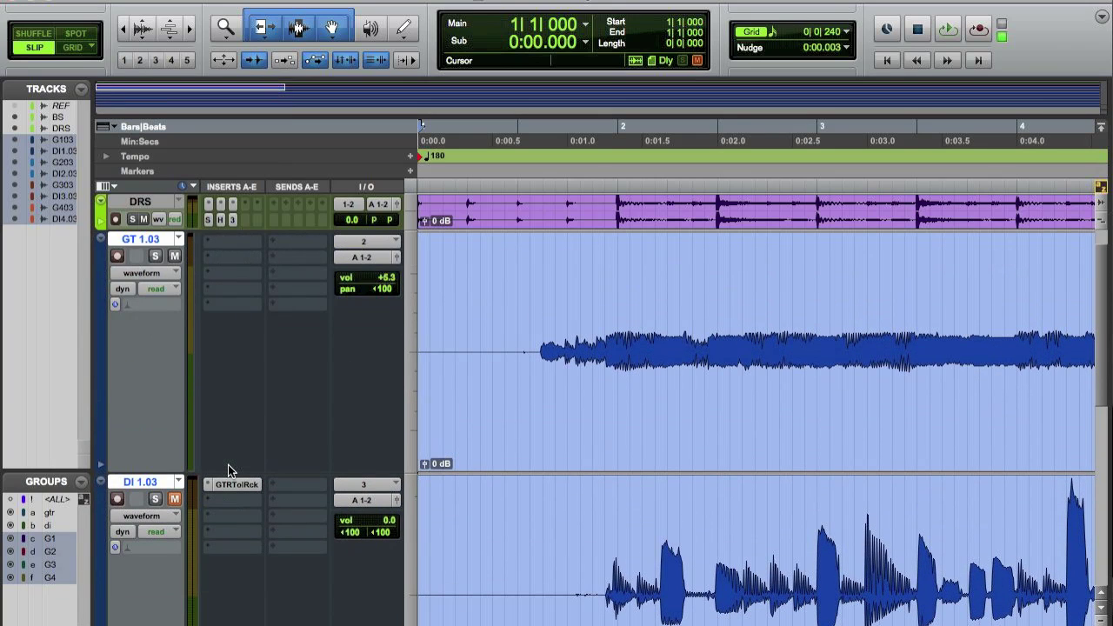
{"action": "key", "text": "ctrl+Down"}
{"action": "key", "text": "ctrl+Down"}
{"action": "key", "text": "ctrl+Down"}
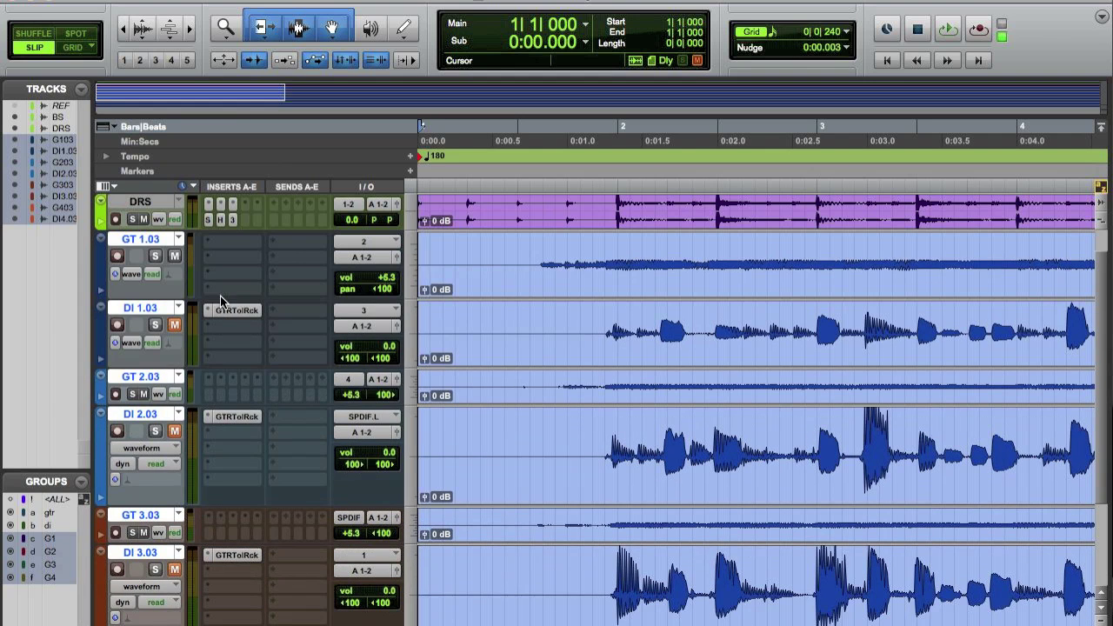
{"action": "key", "text": "ctrl+Down"}
{"action": "key", "text": "ctrl+Down"}
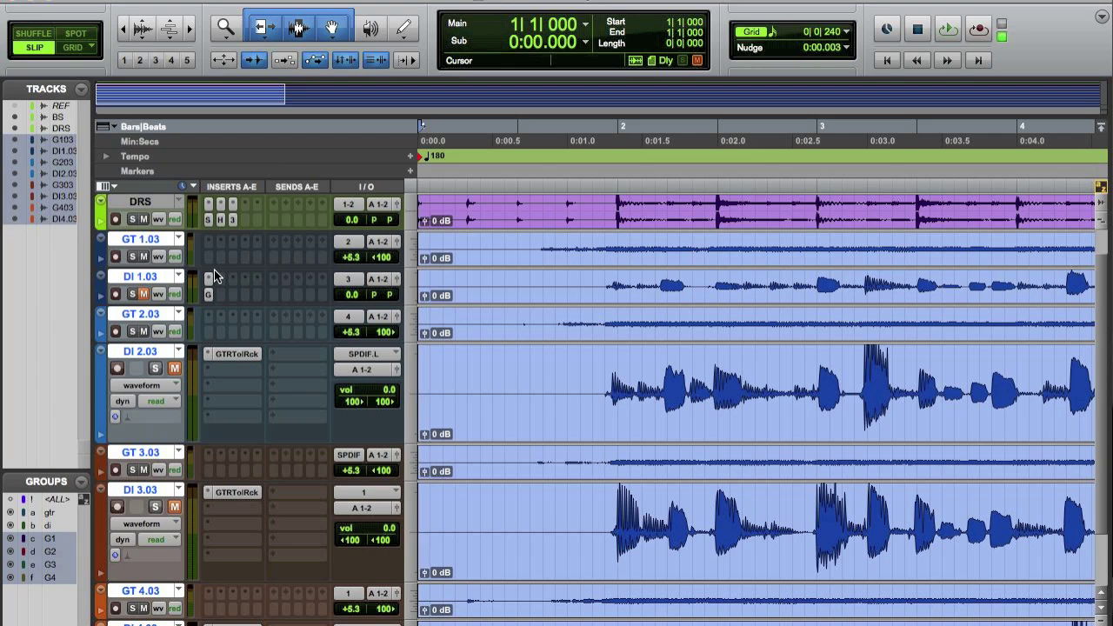
- Clear the track selection and enlarge only the DI 1.03 track's height
{"action": "left_click", "coordinate": [167, 278], "text": "alt"}
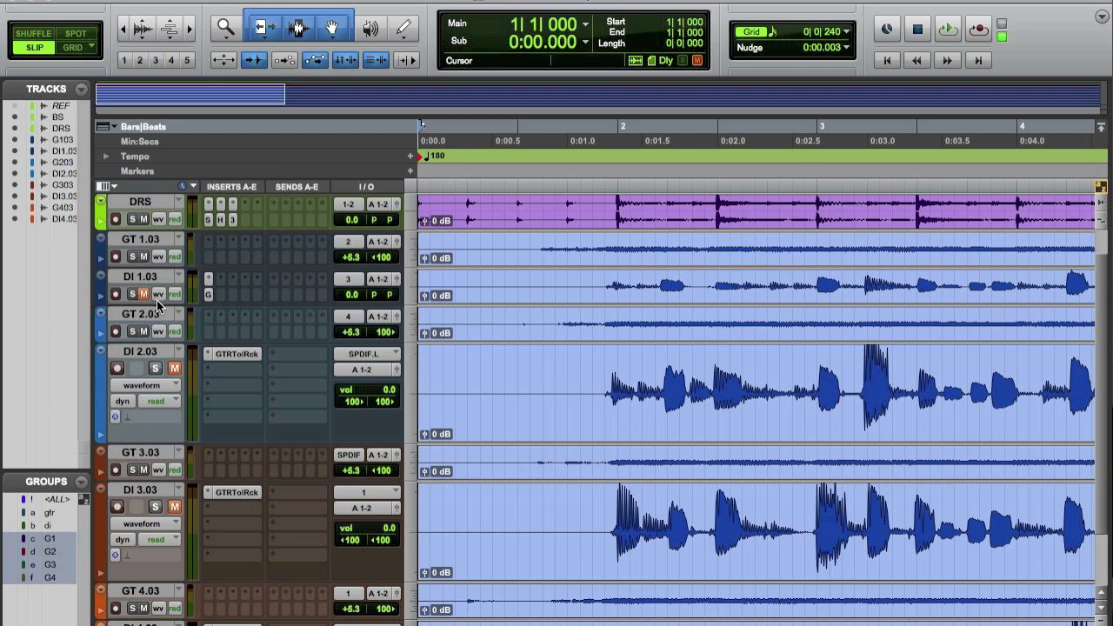
{"action": "left_click", "coordinate": [148, 277]}
{"action": "left_click_drag", "start_coordinate": [173, 304], "coordinate": [172, 417]}
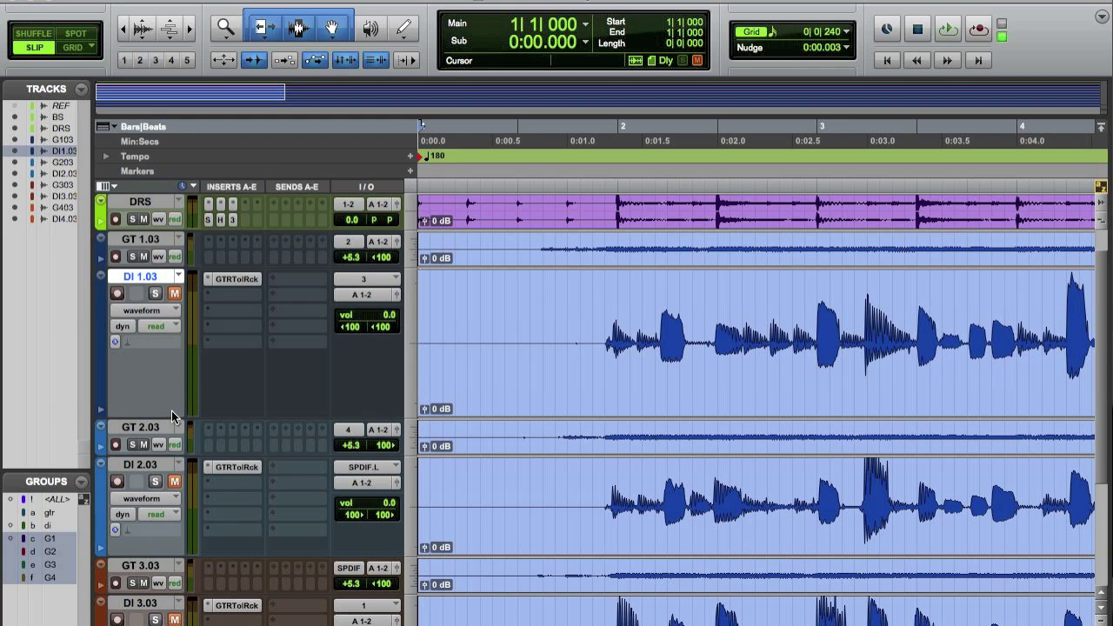
- Separate the GT 1.03 and DI 1.03 clips at 1|4|689, just before the first note, and delete the lead-in
{"action": "left_click", "coordinate": [607, 329]}
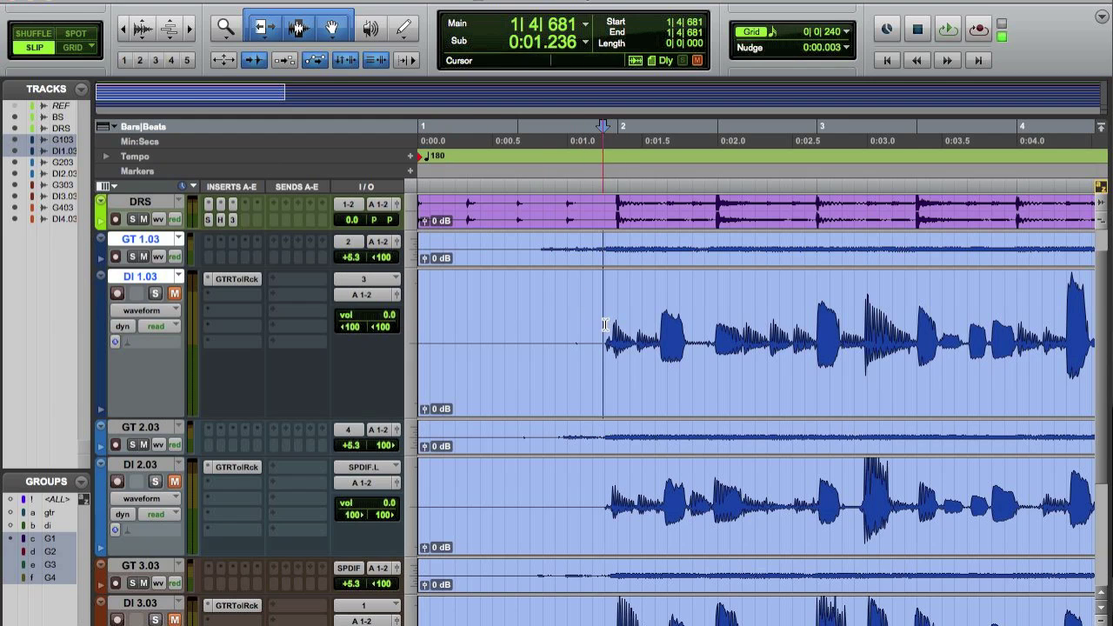
{"action": "key", "text": "super+bracketright"}
{"action": "key", "text": "super+bracketright"}
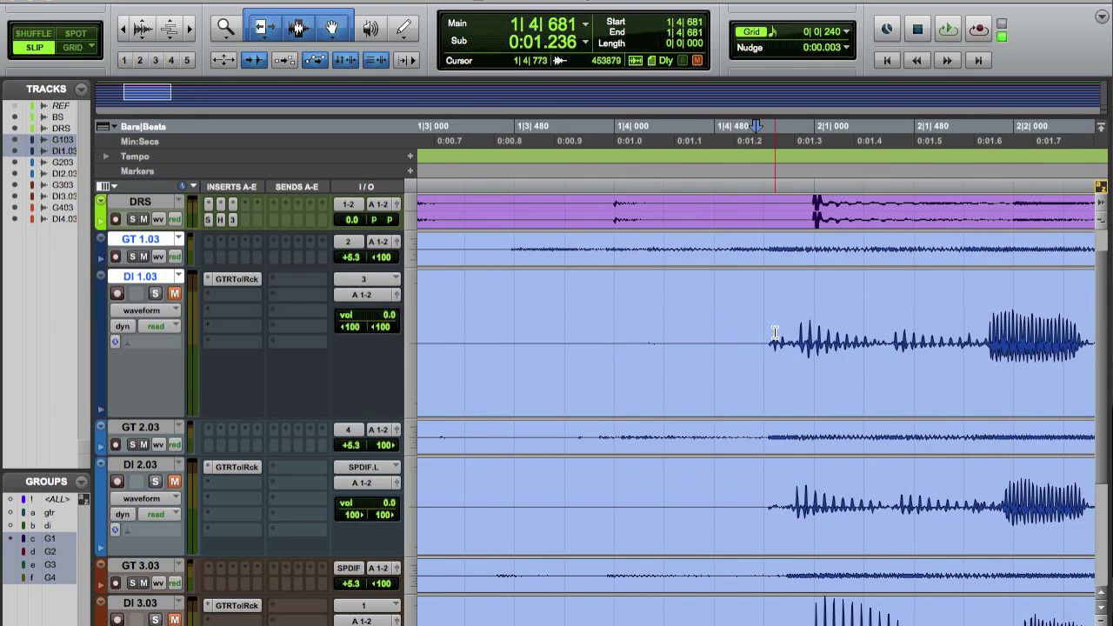
{"action": "key", "text": "super+bracketleft"}
{"action": "key", "text": "super+bracketleft"}
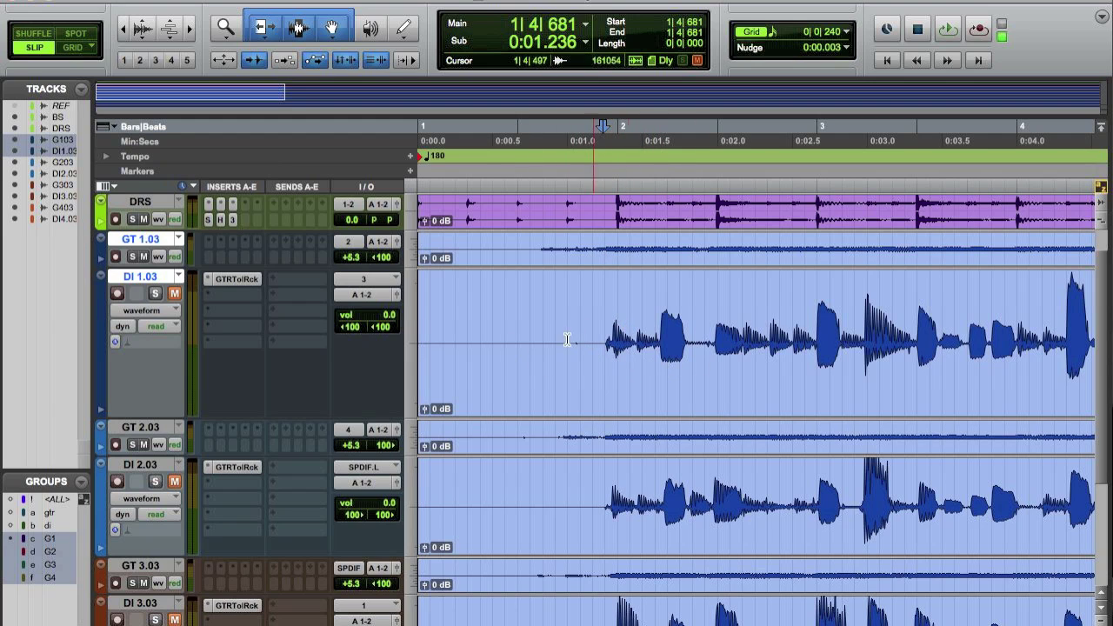
{"action": "key", "text": "super+bracketright"}
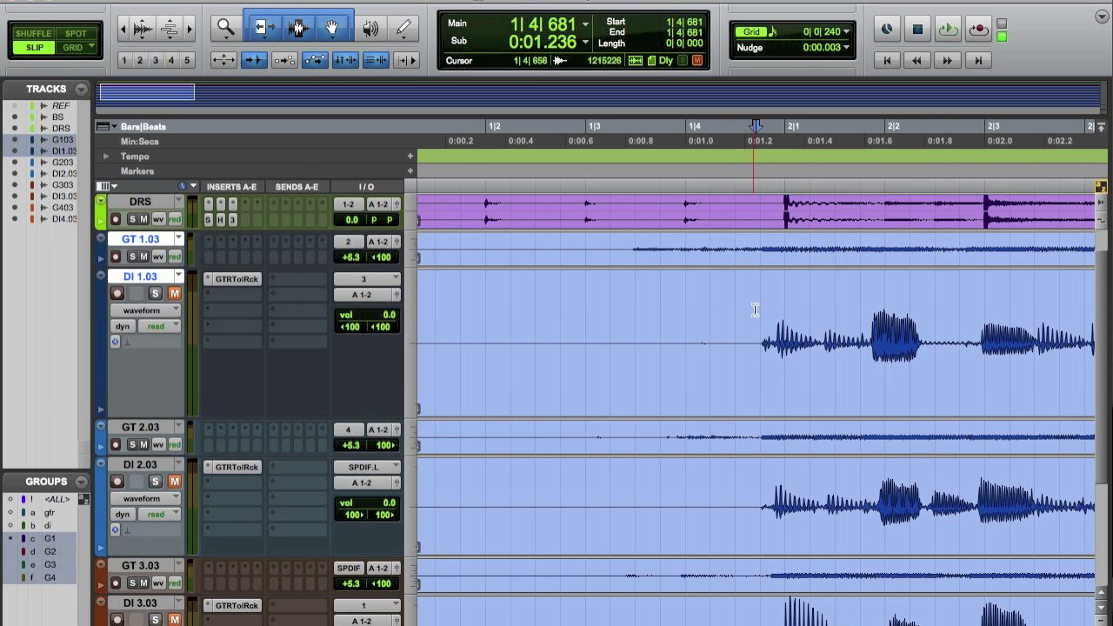
{"action": "left_click", "coordinate": [757, 329]}
{"action": "key", "text": "super+e"}
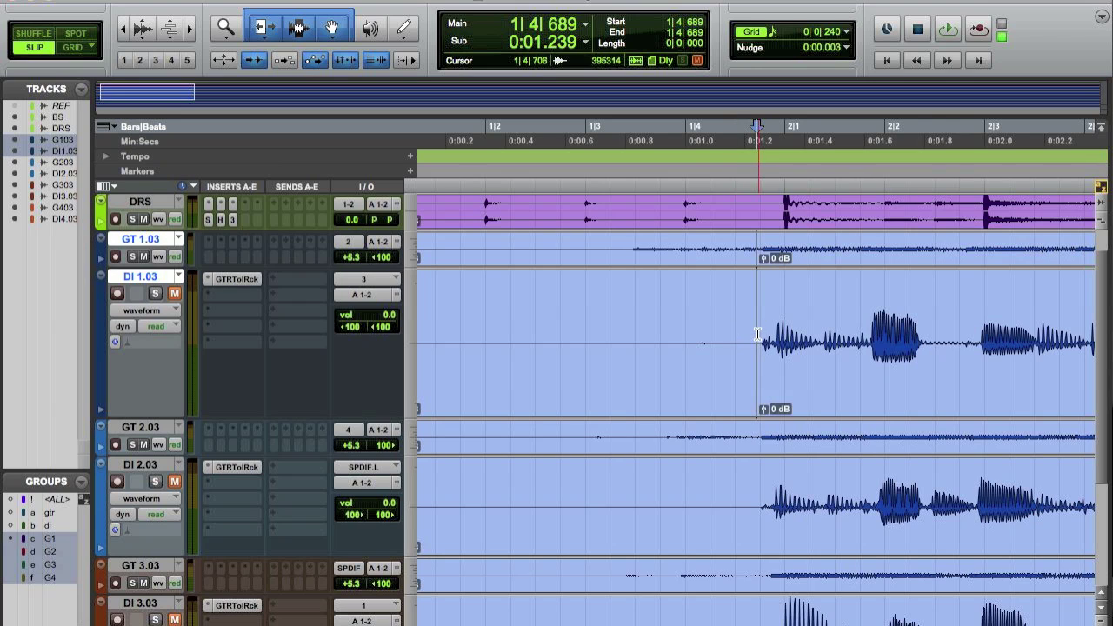
{"action": "left_click", "coordinate": [709, 372]}
{"action": "key", "text": "Delete"}
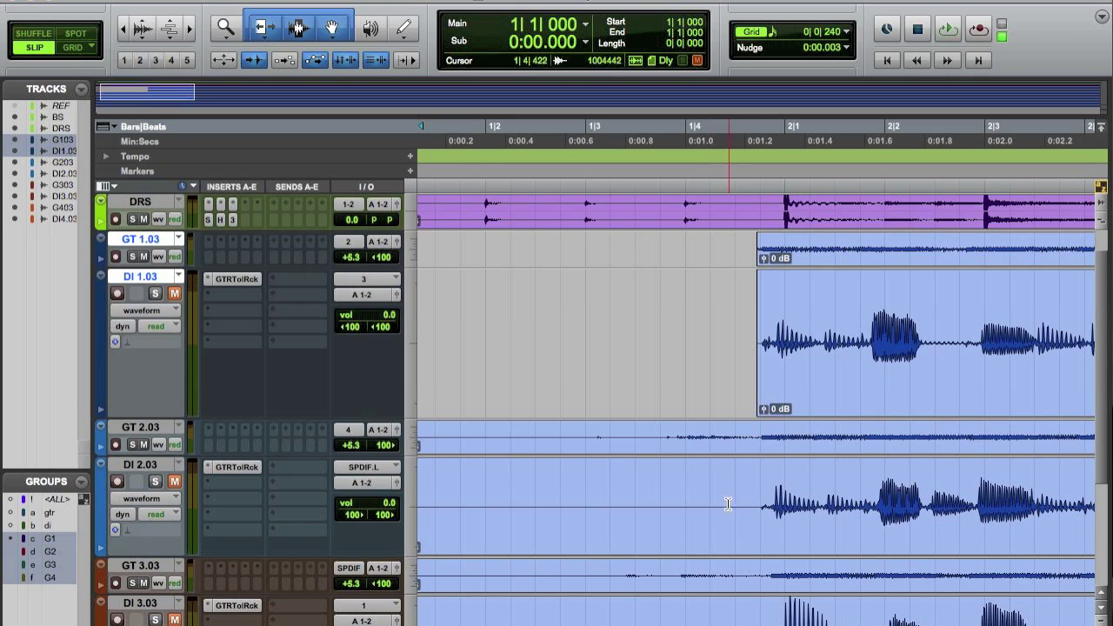
- Separate the GT 2.03 and DI 2.03 clips just before their first note and delete the lead-in
{"action": "left_click", "coordinate": [761, 496]}
{"action": "key", "text": "super+e"}
{"action": "left_click", "coordinate": [695, 528]}
{"action": "key", "text": "Delete"}
- Separate the GT 3.03 and DI 3.03 clips just before their first note and delete the lead-in
{"action": "scroll", "coordinate": [691, 479], "scroll_direction": "down", "scroll_amount": 3}
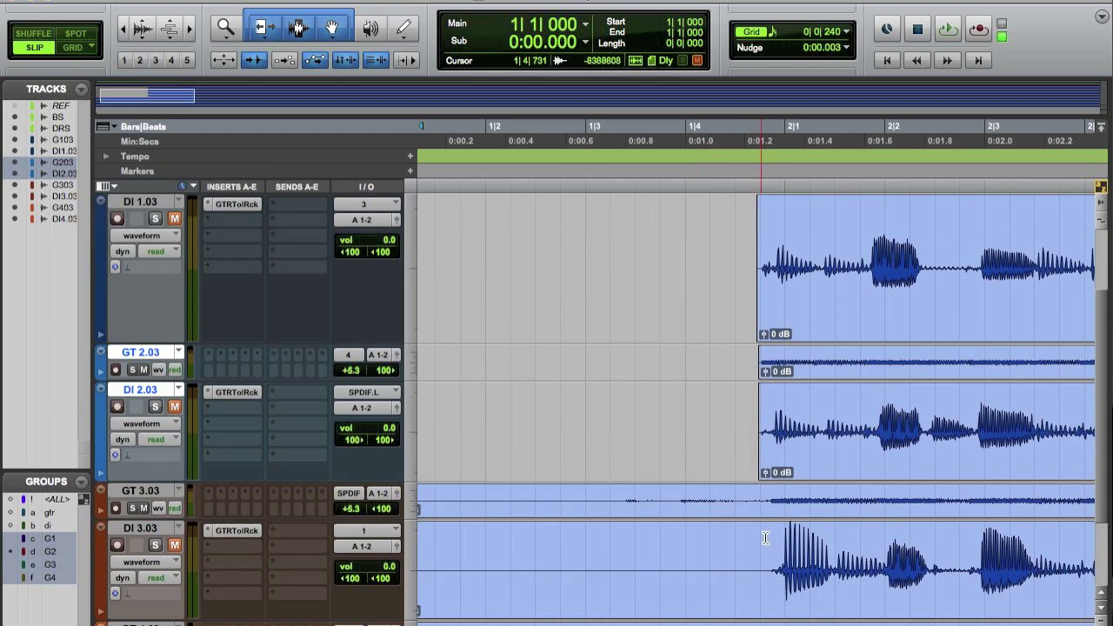
{"action": "left_click", "coordinate": [762, 542]}
{"action": "key", "text": "super+e"}
{"action": "left_click", "coordinate": [679, 583]}
{"action": "key", "text": "Delete"}
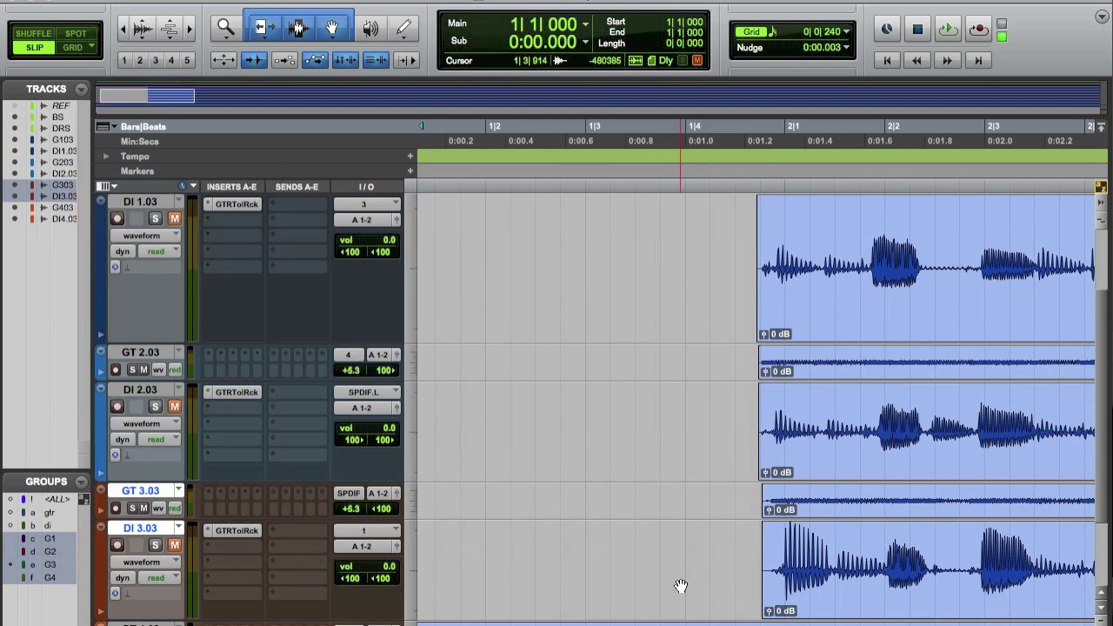
- Separate the GT 4.03 and DI 4.03 clips at 1|4|614, just before their first note, and delete the lead-in
{"action": "scroll", "coordinate": [697, 483], "scroll_direction": "down", "scroll_amount": 5}
{"action": "left_click", "coordinate": [759, 573]}
{"action": "left_click", "coordinate": [749, 565]}
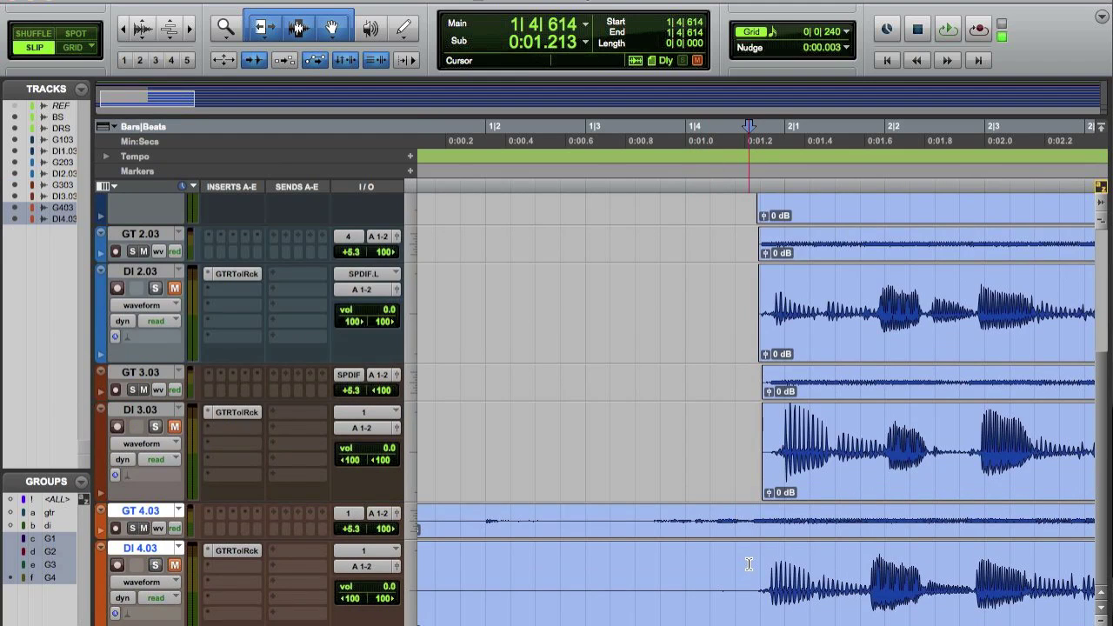
{"action": "left_click", "coordinate": [694, 608]}
{"action": "key", "text": "Delete"}
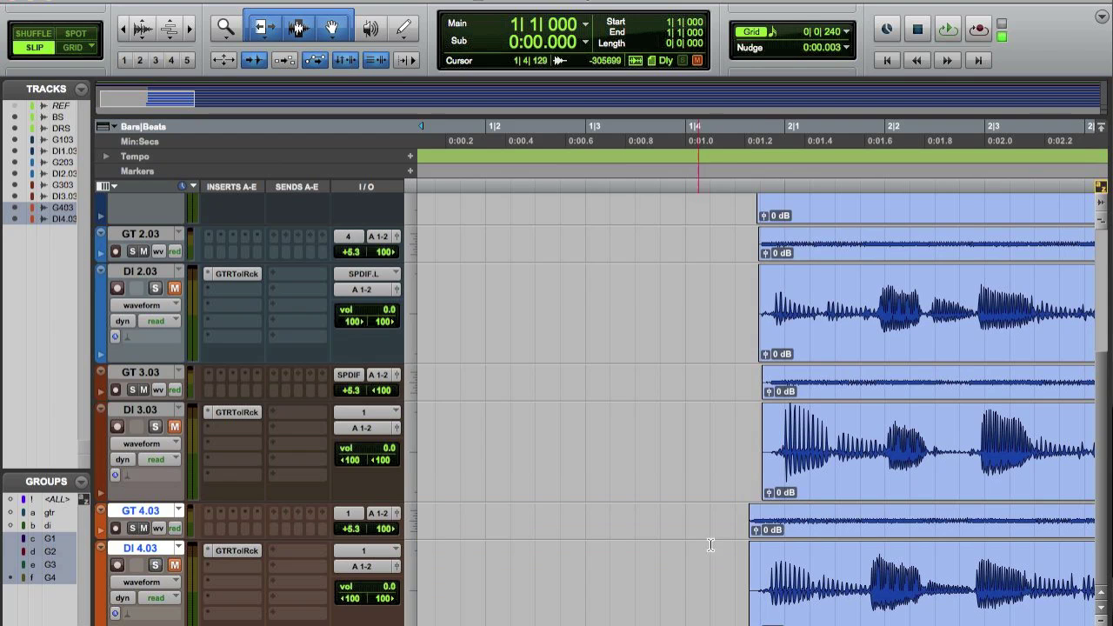
- Separate the GT/DI 1.03 and GT/DI 2.03 clips in the gap just before bar 6, the second pair at 5|4|685
{"action": "scroll", "coordinate": [726, 388], "scroll_direction": "up", "scroll_amount": 3}
{"action": "scroll", "coordinate": [726, 388], "scroll_direction": "up", "scroll_amount": 3}
{"action": "scroll", "coordinate": [614, 400], "scroll_direction": "down", "scroll_amount": 6, "text": "alt"}
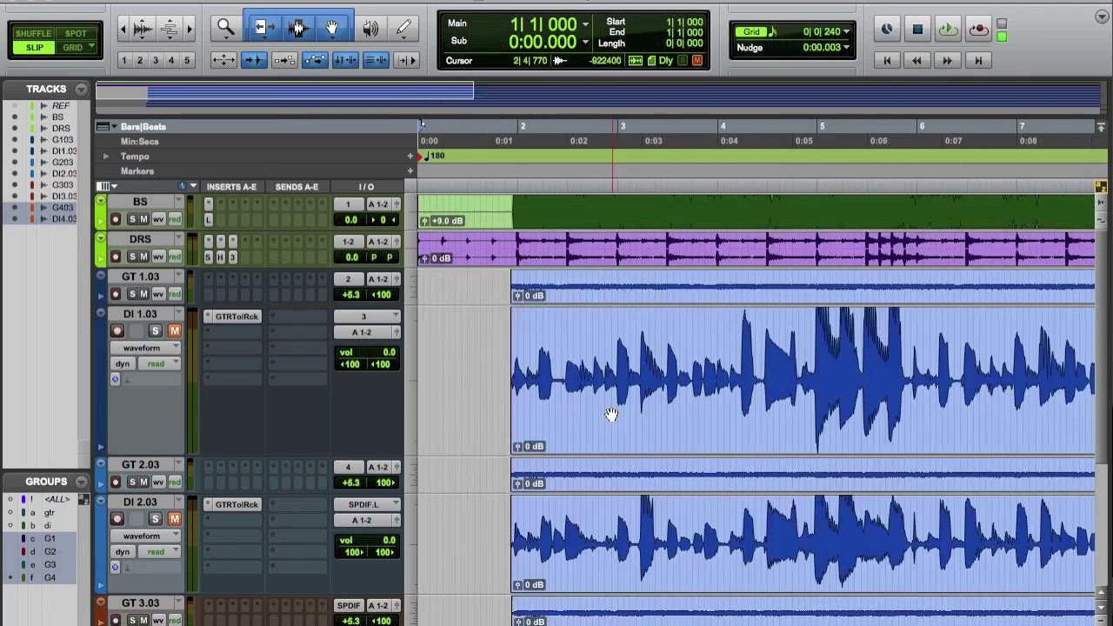
{"action": "scroll", "coordinate": [614, 400], "scroll_direction": "up", "scroll_amount": 2, "text": "alt"}
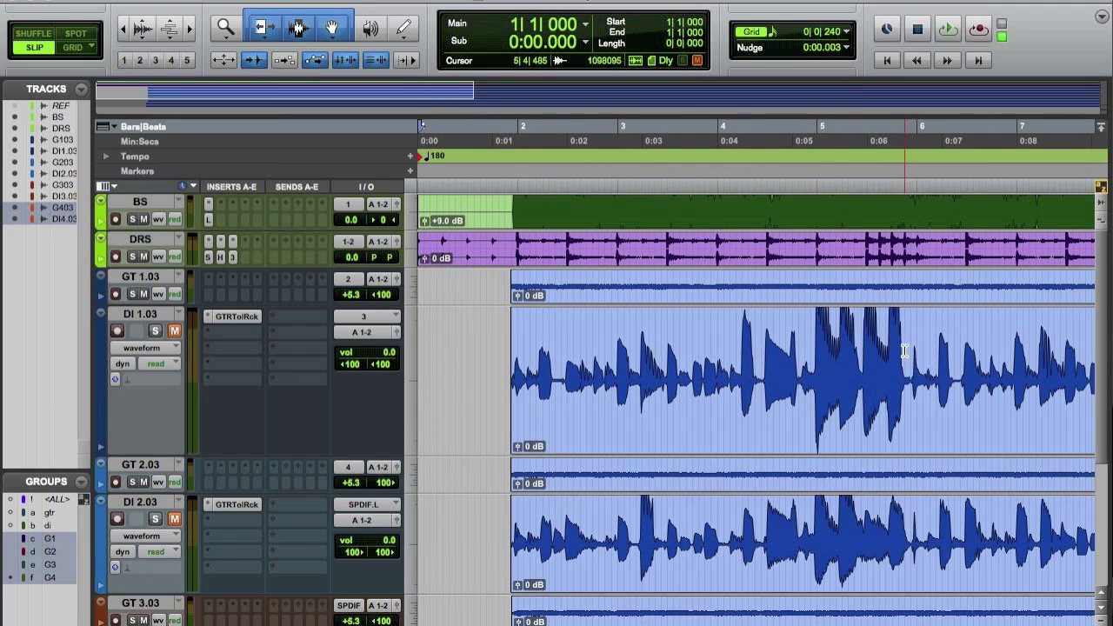
{"action": "left_click", "coordinate": [912, 359]}
{"action": "key", "text": "b"}
{"action": "left_click", "coordinate": [911, 531]}
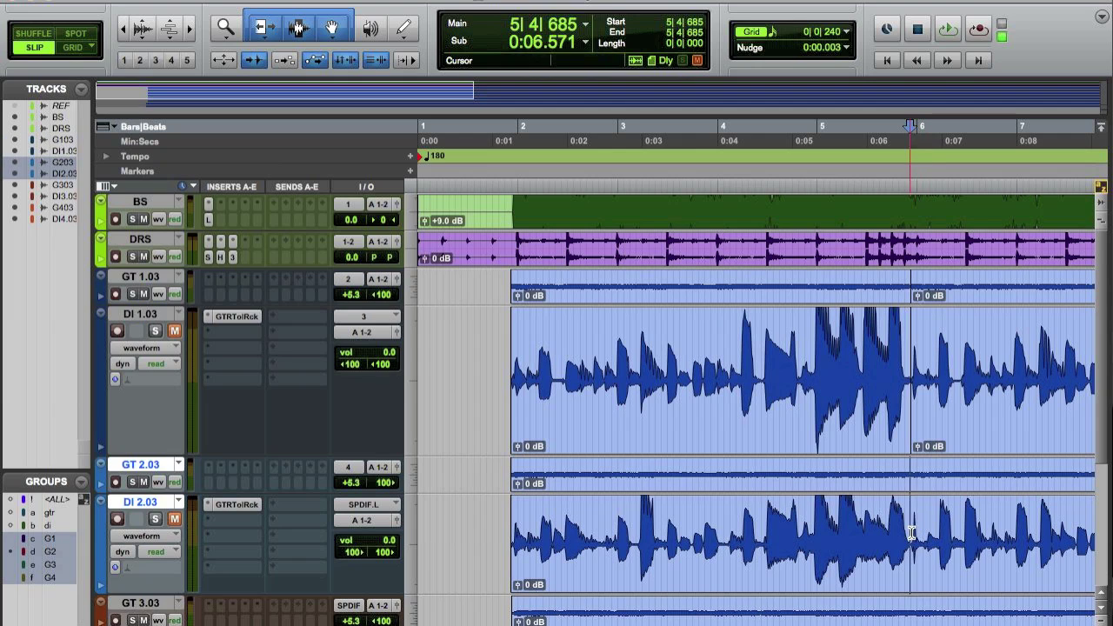
{"action": "key", "text": "b"}
- Separate the GT/DI 3.03 and GT/DI 4.03 clips in the gap just before bar 6, the fourth pair at 5|4|752
{"action": "scroll", "coordinate": [915, 489], "scroll_direction": "down", "scroll_amount": 1}
{"action": "scroll", "coordinate": [911, 528], "scroll_direction": "down", "scroll_amount": 2}
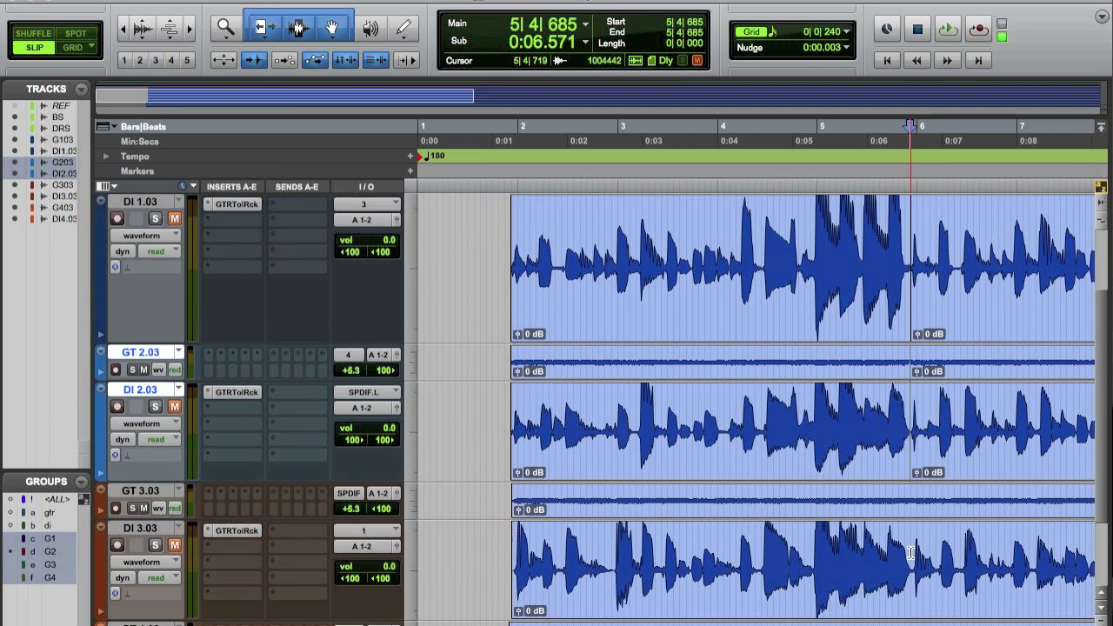
{"action": "left_click", "coordinate": [911, 553]}
{"action": "key", "text": "b"}
{"action": "scroll", "coordinate": [911, 550], "scroll_direction": "down", "scroll_amount": 1}
{"action": "left_click", "coordinate": [912, 576]}
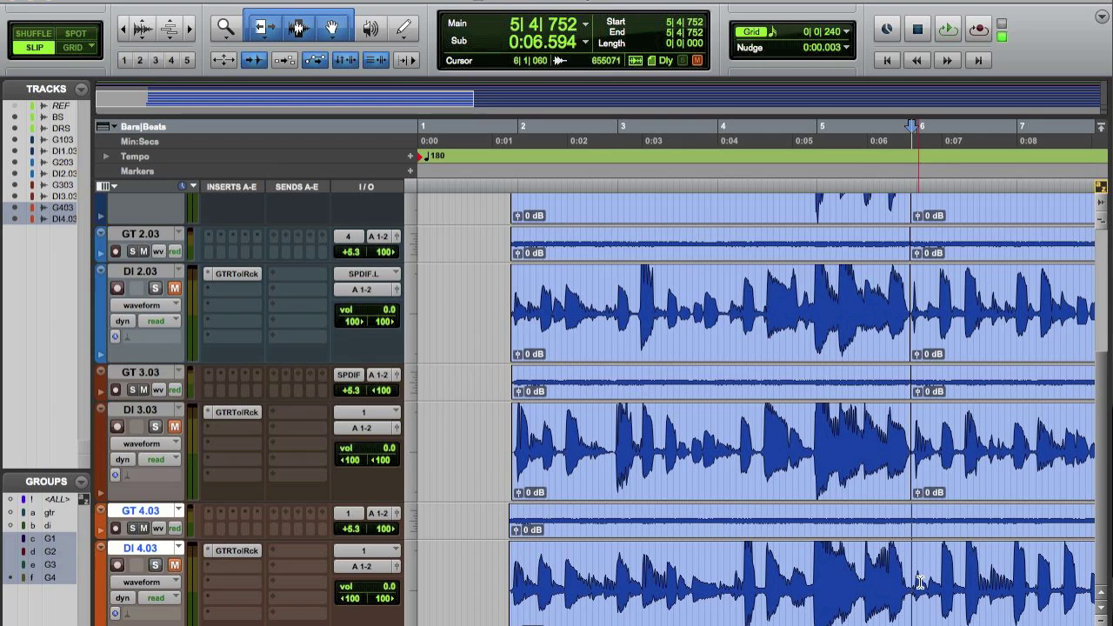
{"action": "key", "text": "b"}
- Separate the grouped GT 1.03 and DI 1.03 clips at the note transient at 2|1|383
{"action": "scroll", "coordinate": [851, 452], "scroll_direction": "up", "scroll_amount": 2}
{"action": "scroll", "coordinate": [678, 426], "scroll_direction": "up", "scroll_amount": 2}
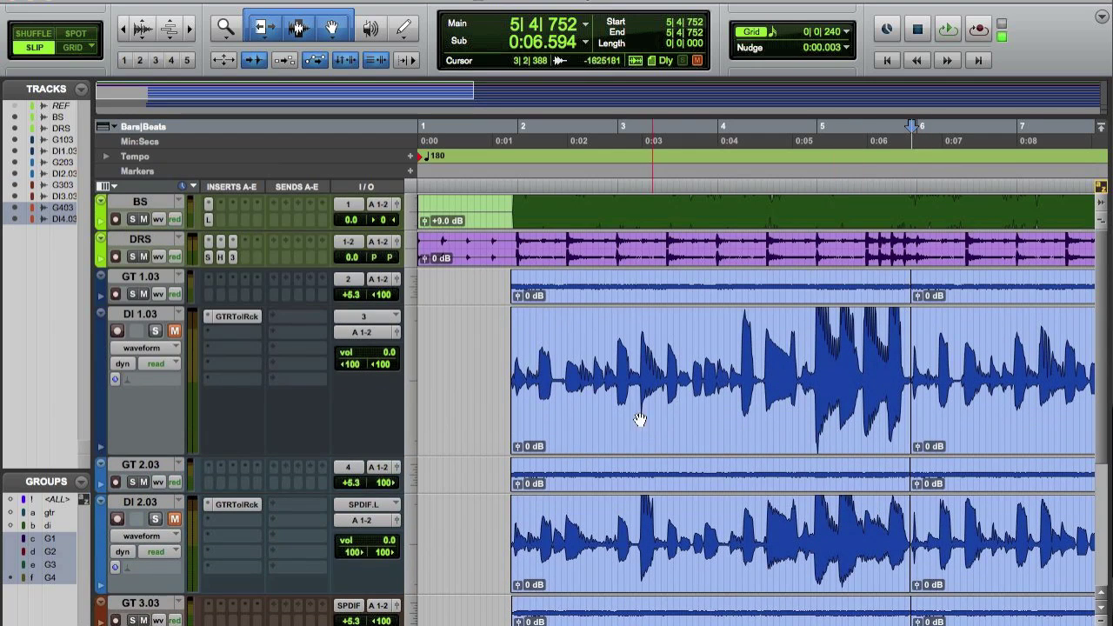
{"action": "left_click", "coordinate": [493, 353]}
{"action": "scroll", "coordinate": [641, 373], "scroll_direction": "up", "scroll_amount": 10}
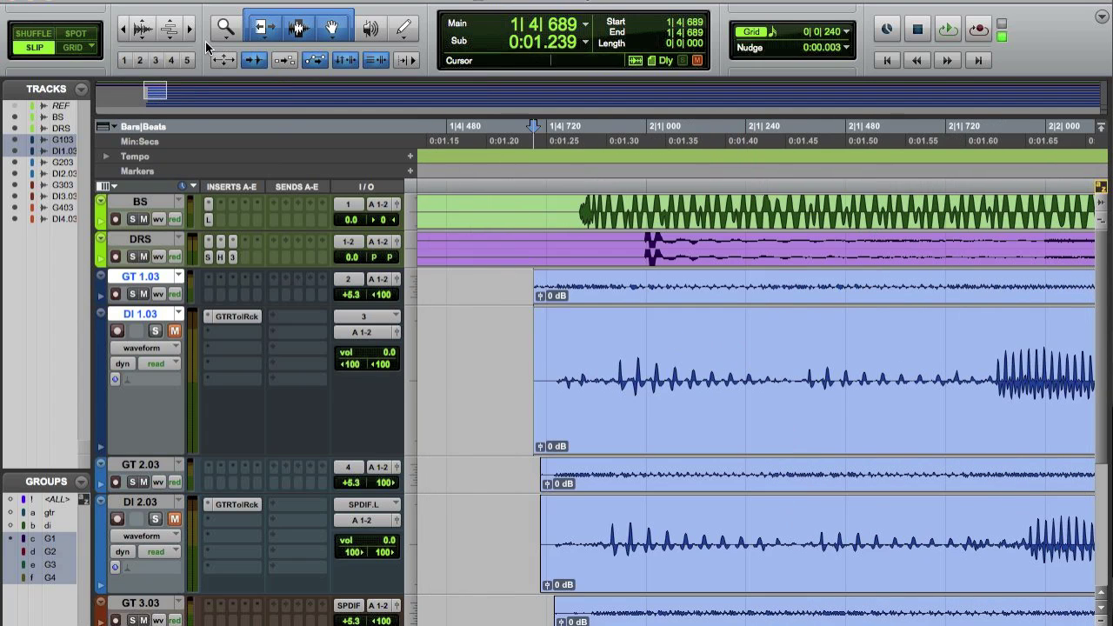
{"action": "scroll", "coordinate": [635, 262], "scroll_direction": "down", "scroll_amount": 2}
{"action": "left_click", "coordinate": [679, 361]}
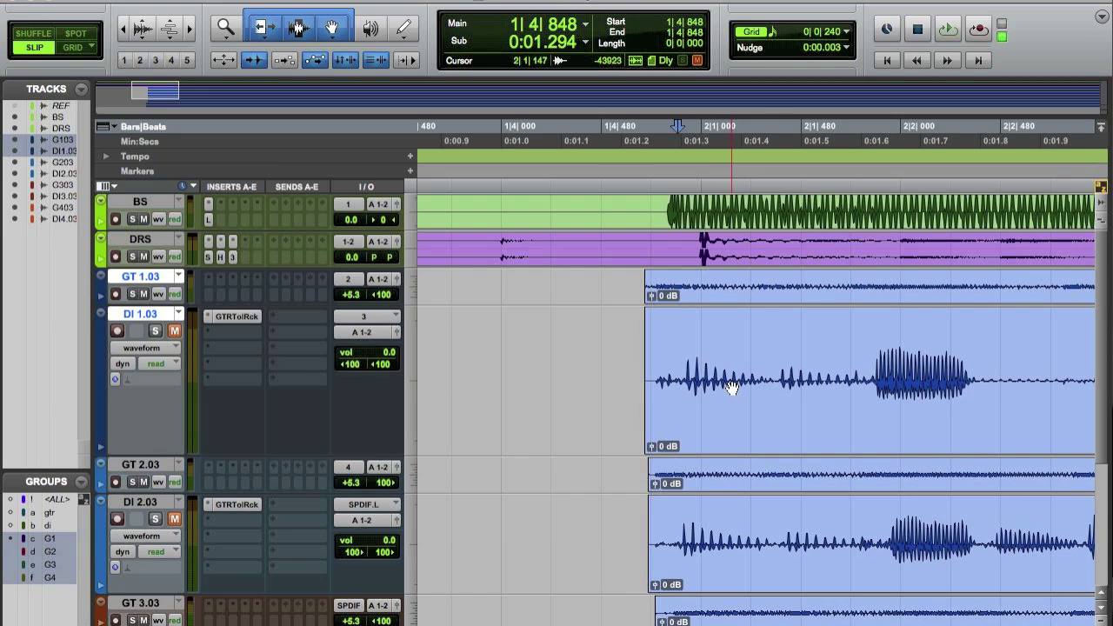
{"action": "key", "text": "Tab"}
{"action": "key", "text": "b"}
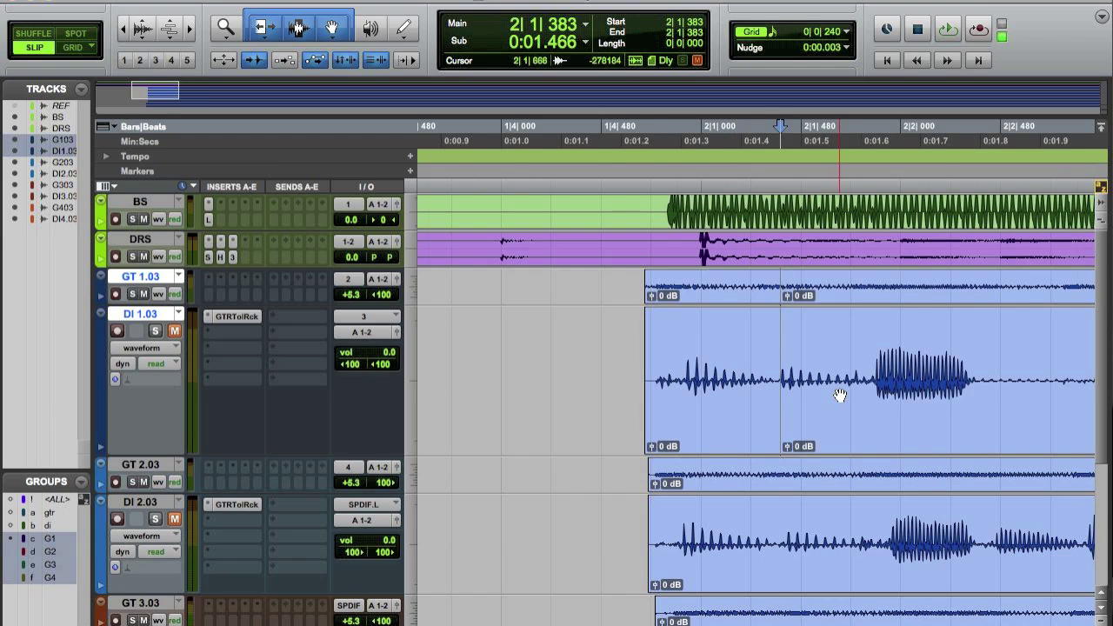
- Separate the GT 1.03 and DI 1.03 clips at the next two note transients, just before 2|2 and 2|3
{"action": "scroll", "coordinate": [840, 395], "scroll_direction": "right", "scroll_amount": 3}
{"action": "left_click", "coordinate": [637, 348]}
{"action": "key", "text": "Tab"}
{"action": "key", "text": "b"}
{"action": "left_click", "coordinate": [855, 367]}
{"action": "key", "text": "Tab"}
{"action": "key", "text": "b"}
- Separate the GT 1.03 and DI 1.03 clips at the transients just before 2|3|480, at 2|4|077 and at 2|4|526
{"action": "scroll", "coordinate": [733, 367], "scroll_direction": "right", "scroll_amount": 3}
{"action": "left_click", "coordinate": [736, 357]}
{"action": "key", "text": "Tab"}
{"action": "key", "text": "b"}
{"action": "left_click", "coordinate": [852, 362]}
{"action": "key", "text": "Tab"}
{"action": "key", "text": "b"}
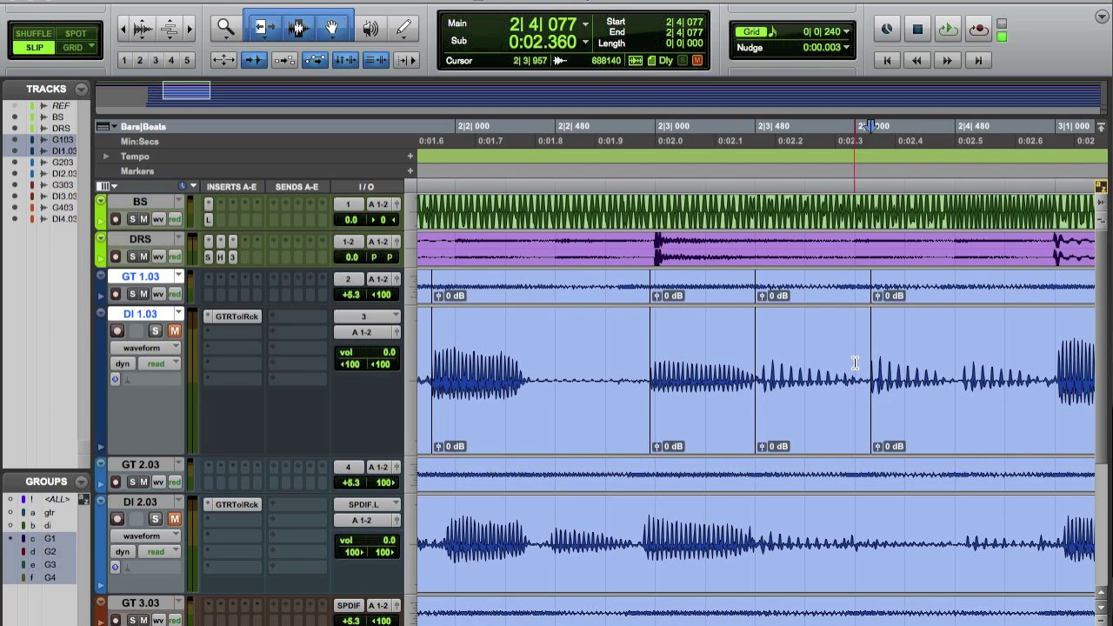
{"action": "left_click", "coordinate": [923, 358]}
{"action": "key", "text": "Tab"}
{"action": "key", "text": "b"}
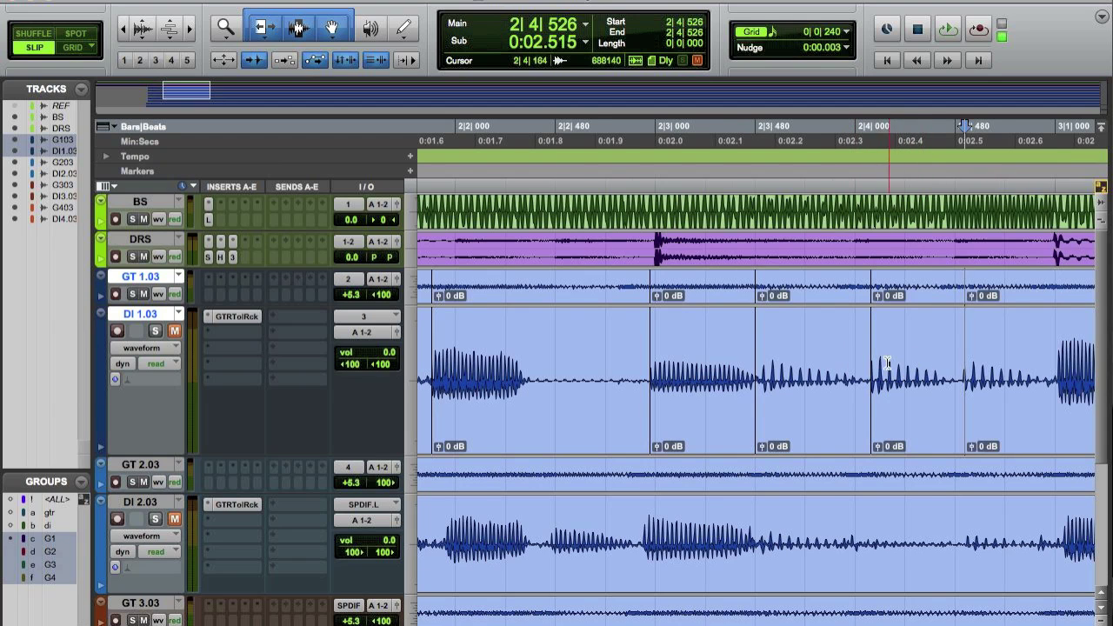
- Separate the GT 1.03 and DI 1.03 clips at the note transient near the start of bar 3
{"action": "scroll", "coordinate": [886, 362], "scroll_direction": "right", "scroll_amount": 3}
{"action": "left_click", "coordinate": [609, 359]}
{"action": "key", "text": "Tab"}
{"action": "key", "text": "b"}
{"action": "left_click", "coordinate": [781, 355]}
{"action": "key", "text": "Tab"}
{"action": "key", "text": "b"}
{"action": "key", "text": "super+z"}
- Separate the GT 1.03 and DI 1.03 clips at 3|1|917, just before the next note
{"action": "left_click", "coordinate": [800, 358]}
{"action": "key", "text": "b"}
{"action": "scroll", "coordinate": [810, 405], "scroll_direction": "right", "scroll_amount": 3}
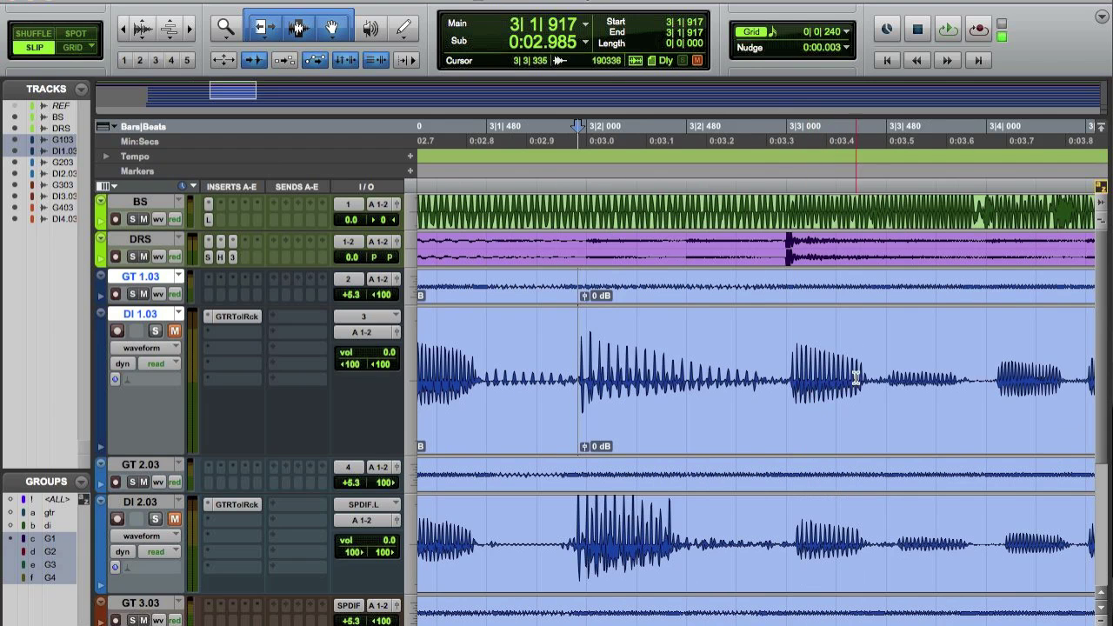
- Separate the GT 1.03 and DI 1.03 clips at the note transients near 3|3 and at 3|4|060
{"action": "left_click", "coordinate": [761, 358]}
{"action": "key", "text": "Tab"}
{"action": "key", "text": "b"}
{"action": "scroll", "coordinate": [760, 368], "scroll_direction": "right", "scroll_amount": 3}
{"action": "left_click", "coordinate": [708, 378]}
{"action": "key", "text": "Tab"}
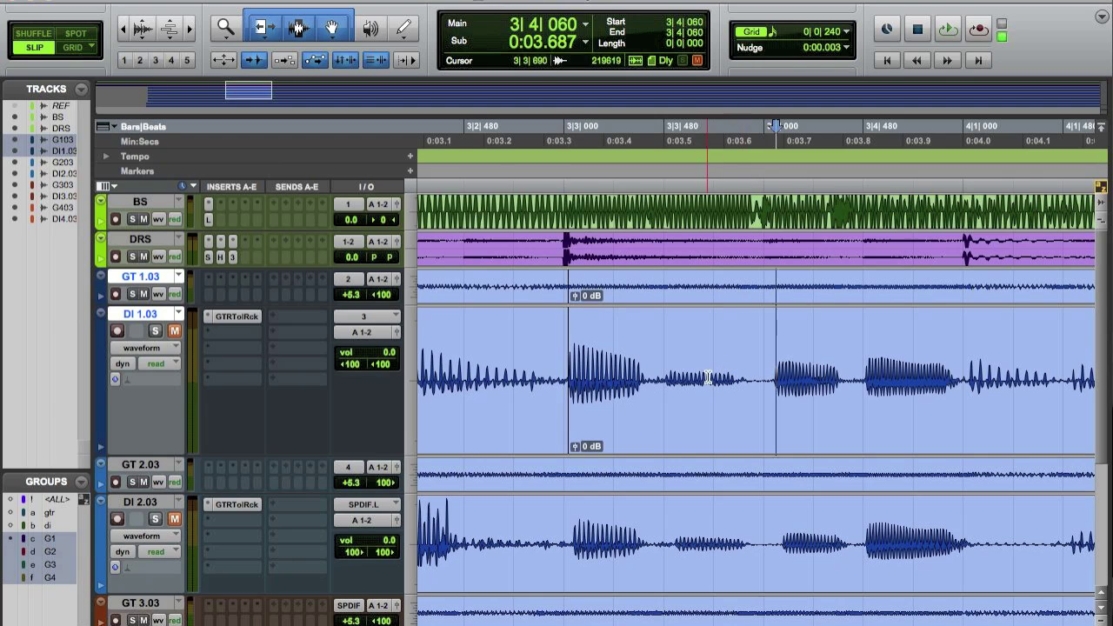
{"action": "key", "text": "b"}
- Separate the GT 1.03 and DI 1.03 clips at the transients at 3|4|496 and 4|1|037
{"action": "left_click", "coordinate": [860, 377]}
{"action": "key", "text": "Tab"}
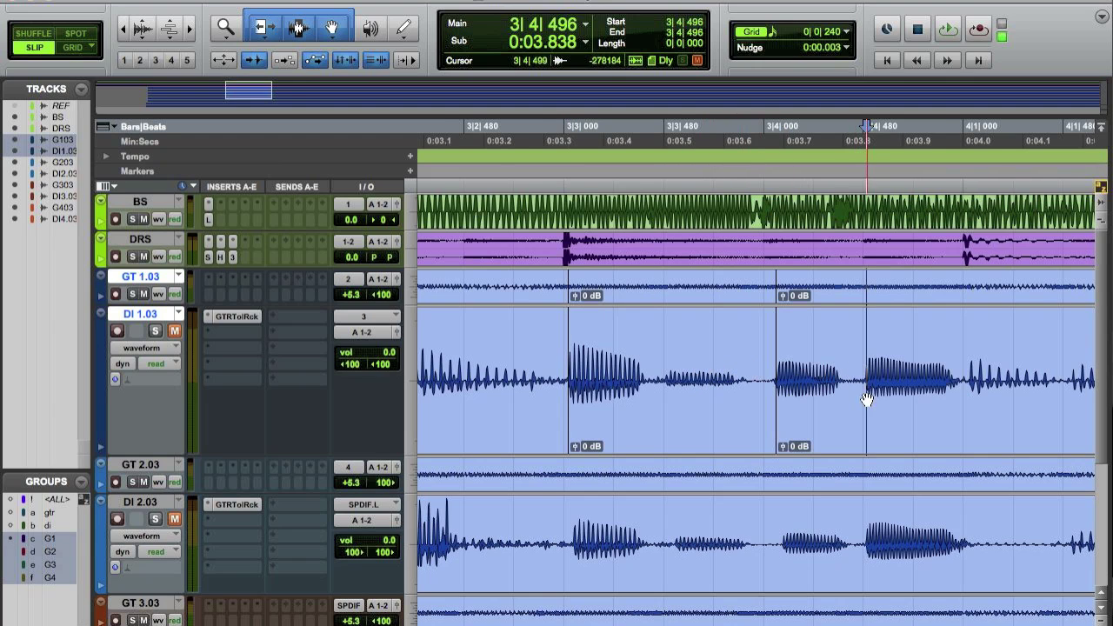
{"action": "key", "text": "b"}
{"action": "scroll", "coordinate": [804, 386], "scroll_direction": "right", "scroll_amount": 3}
{"action": "left_click", "coordinate": [727, 360]}
{"action": "key", "text": "Tab"}
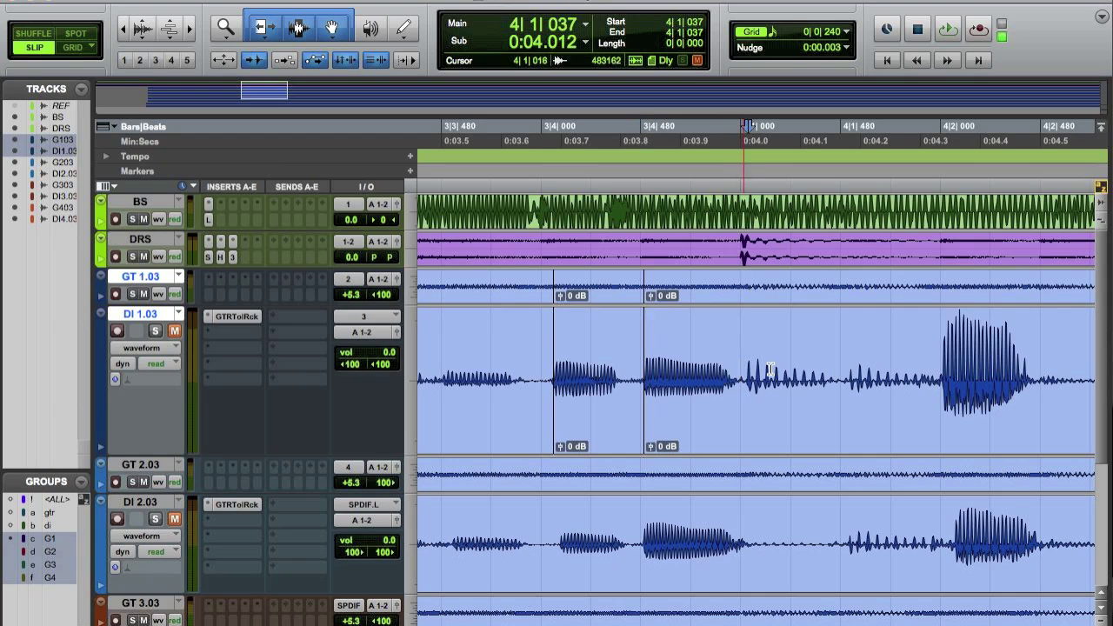
{"action": "key", "text": "b"}
- Separate the GT 1.03 and DI 1.03 clips at the two note transients near 4|1|480 and 4|2
{"action": "left_click", "coordinate": [835, 358]}
{"action": "key", "text": "Tab"}
{"action": "key", "text": "b"}
{"action": "key", "text": "Tab"}
{"action": "key", "text": "b"}
{"action": "scroll", "coordinate": [857, 391], "scroll_direction": "right", "scroll_amount": 3}
{"action": "left_click", "coordinate": [883, 358]}
{"action": "key", "text": "Tab"}
{"action": "key", "text": "b"}
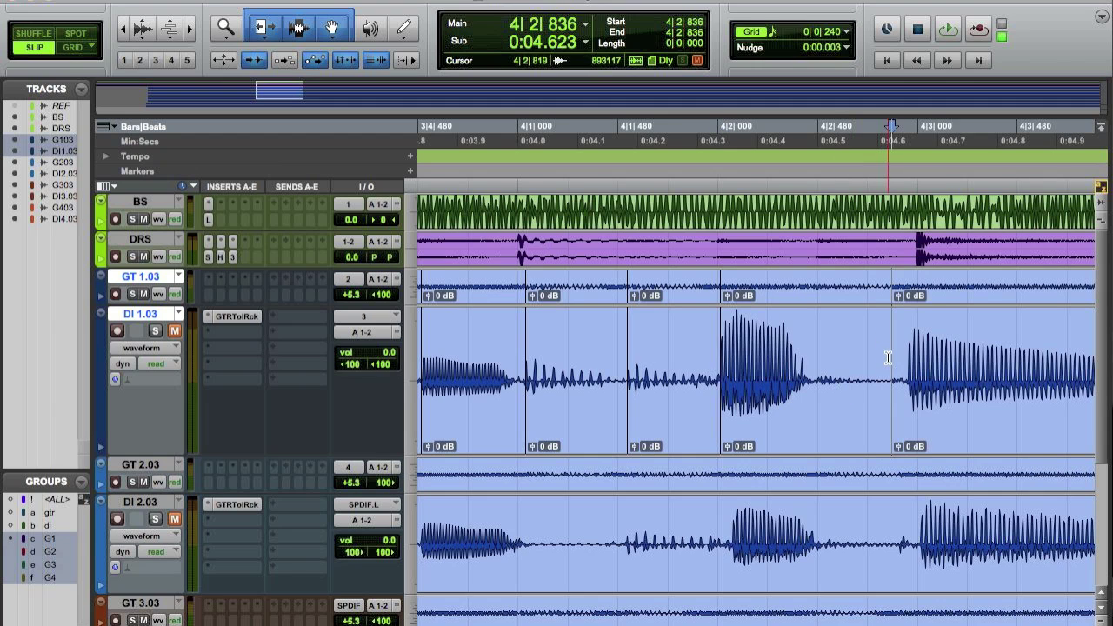
{"action": "key", "text": "super+z"}
- Separate the GT 1.03 and DI 1.03 clips just before 4|3 and locate the next note transient at 4|3|933
{"action": "key", "text": "Tab"}
{"action": "key", "text": "b"}
{"action": "scroll", "coordinate": [887, 356], "scroll_direction": "right", "scroll_amount": 3}
{"action": "left_click", "coordinate": [878, 345]}
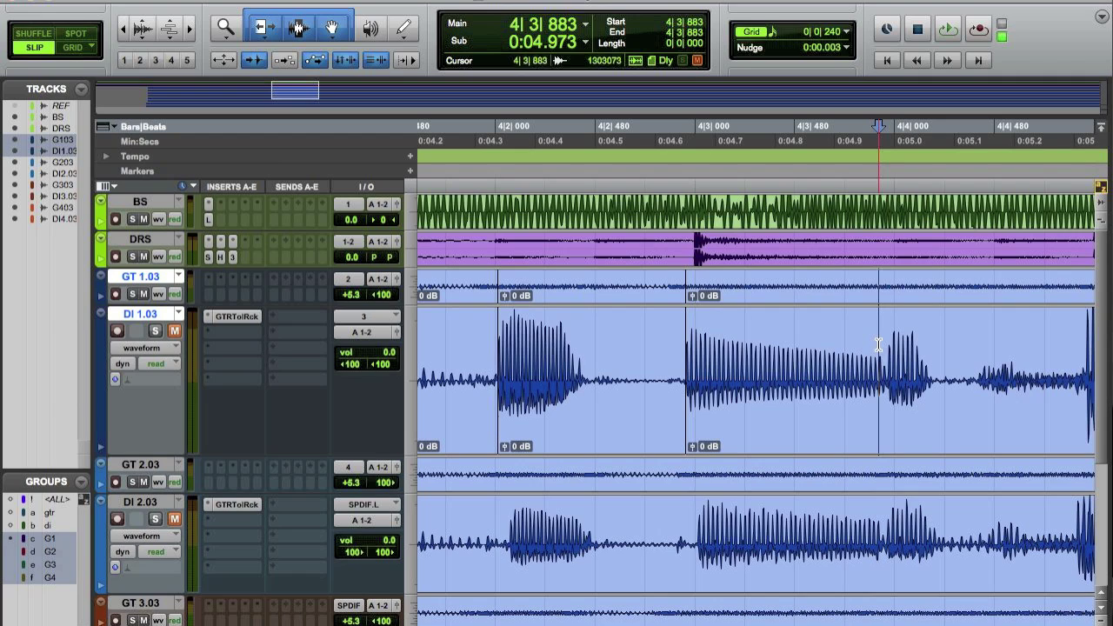
{"action": "left_click", "coordinate": [247, 60]}
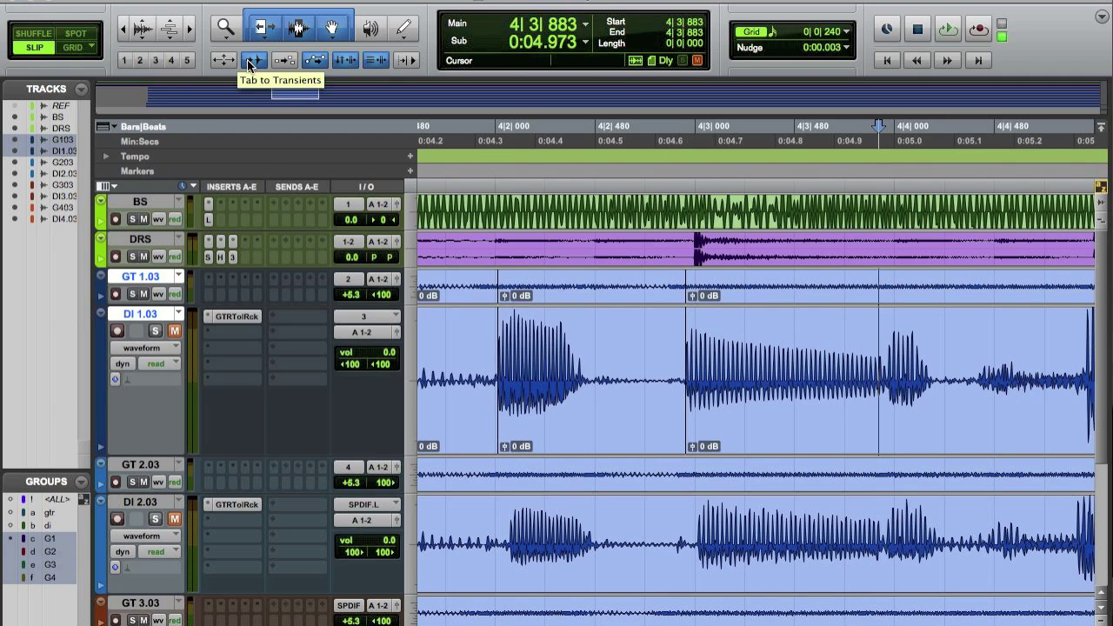
{"action": "key", "text": "Tab"}
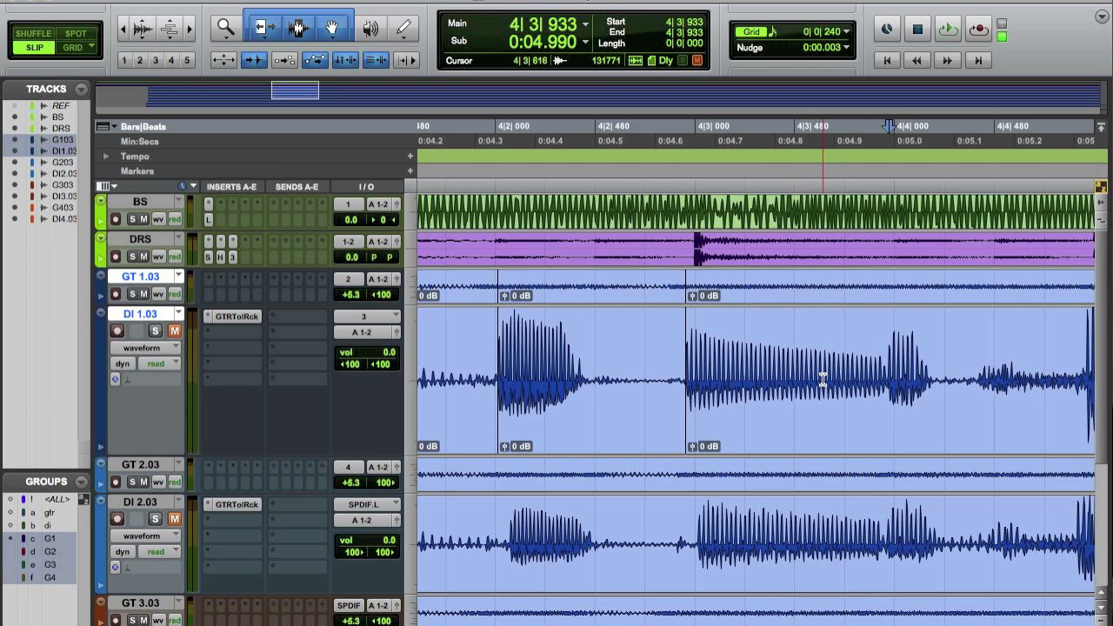
- Separate the GT 1.03 and DI 1.03 clips at 4|3|933, near the start of bar 5 and just before 5|2
{"action": "scroll", "coordinate": [925, 372], "scroll_direction": "right", "scroll_amount": 3}
{"action": "key", "text": "Tab"}
{"action": "scroll", "coordinate": [848, 374], "scroll_direction": "right", "scroll_amount": 3}
{"action": "key", "text": "Tab"}
{"action": "key", "text": "Tab"}
{"action": "left_click", "coordinate": [825, 352]}
{"action": "scroll", "coordinate": [848, 352], "scroll_direction": "right", "scroll_amount": 3}
- Separate the GT 1.03 and DI 1.03 clips at the note transients at 5|2|826 and 5|3|826
{"action": "left_click", "coordinate": [772, 340]}
{"action": "key", "text": "Tab"}
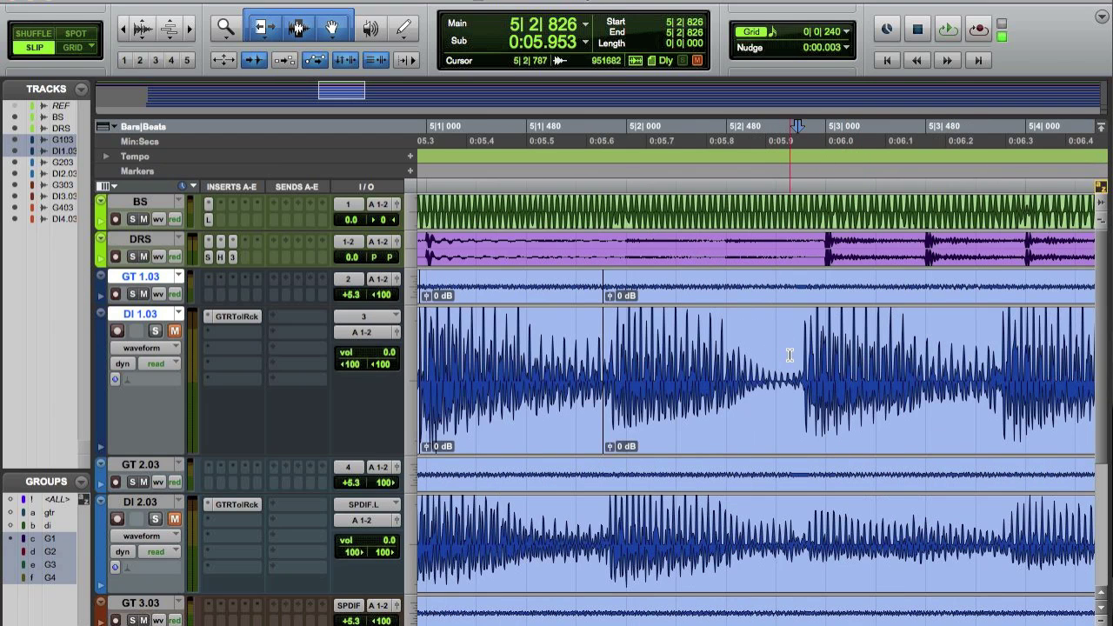
{"action": "key", "text": "b"}
{"action": "scroll", "coordinate": [907, 365], "scroll_direction": "right", "scroll_amount": 3}
{"action": "left_click", "coordinate": [744, 338]}
{"action": "key", "text": "Tab"}
{"action": "left_click", "coordinate": [774, 352]}
{"action": "key", "text": "b"}
- Select the separated GT 1.03 and DI 1.03 clips from 1|4|689 to 5|4|719 and quantize them to the grid
{"action": "left_click", "coordinate": [858, 410]}
{"action": "key", "text": "r"}
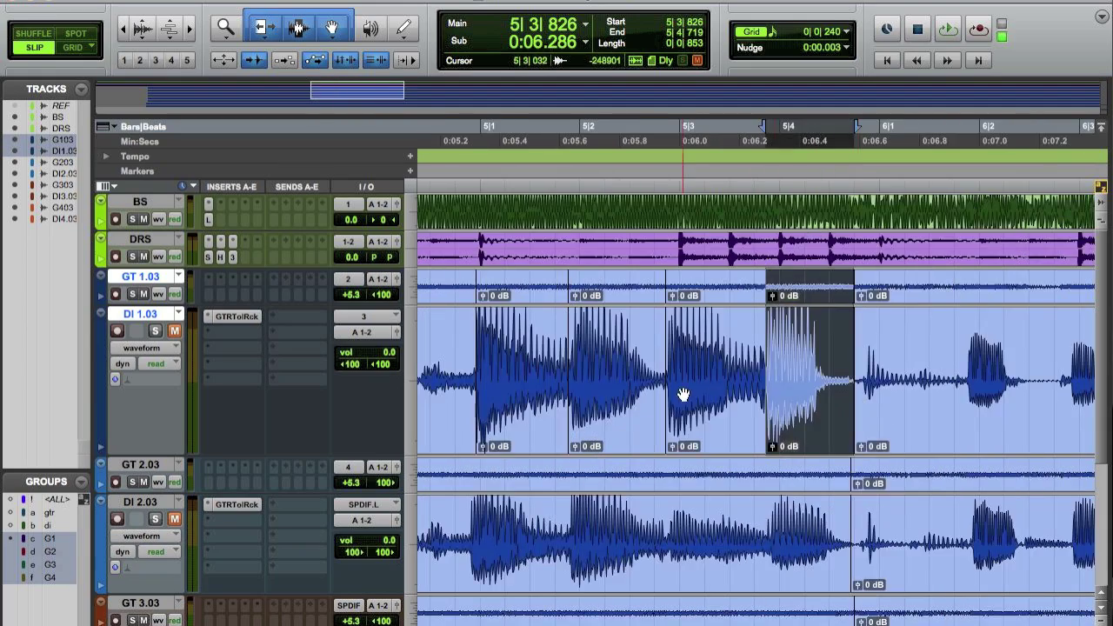
{"action": "scroll", "coordinate": [684, 394], "scroll_direction": "left", "scroll_amount": 10}
{"action": "left_click", "coordinate": [630, 405]}
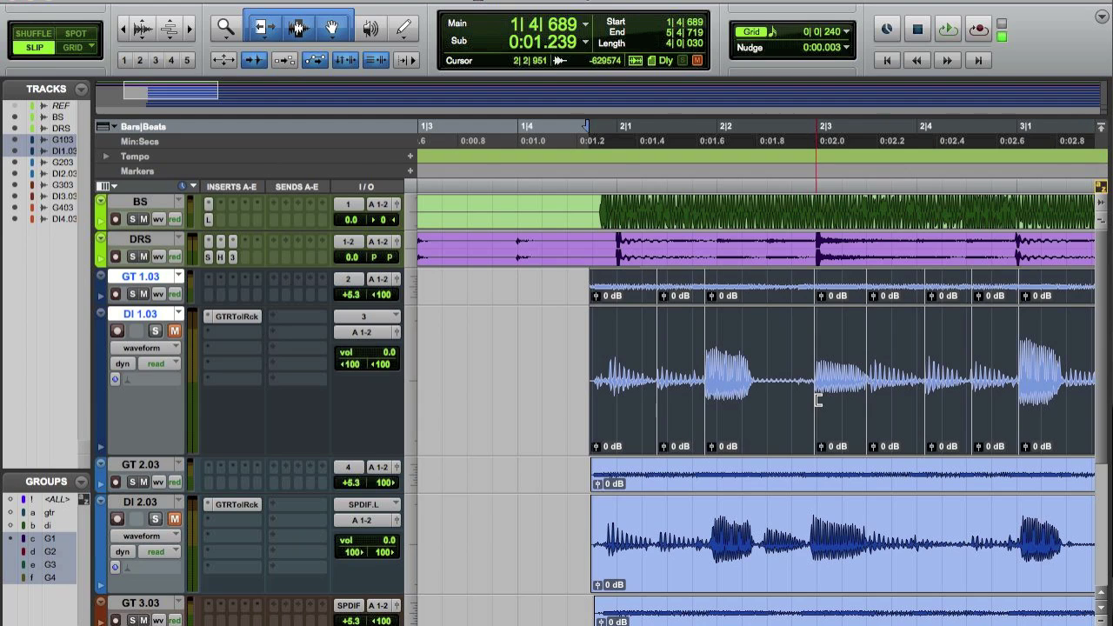
{"action": "key", "text": "super+0"}
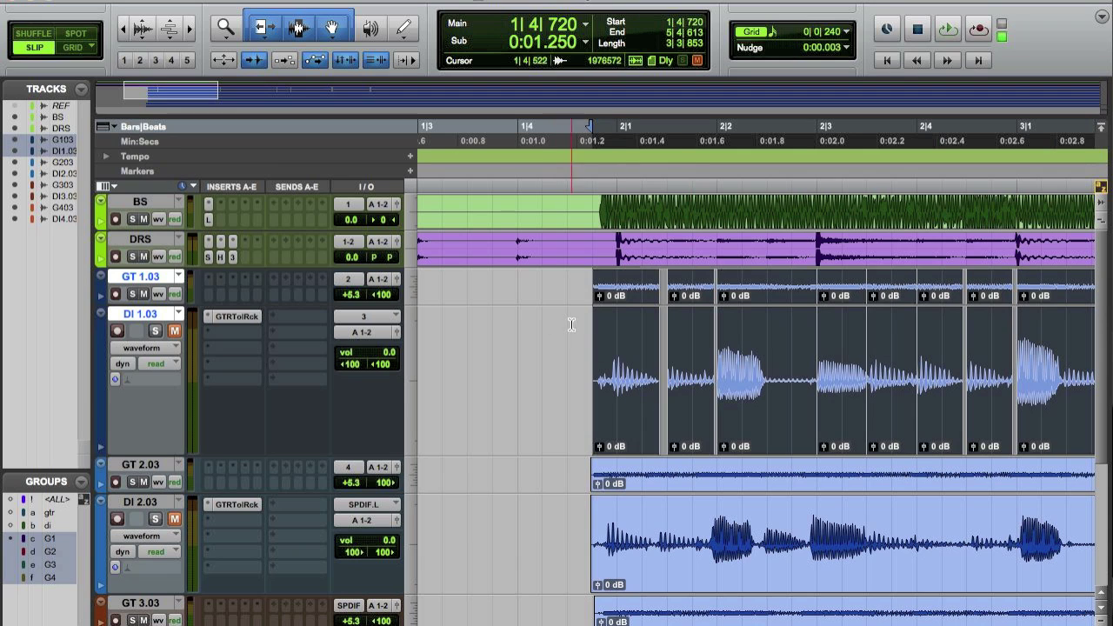
- Examine the quantized GT 1.03 and DI 1.03 clips against the drums from bar 2 to 3|2, including the gaps between them
{"action": "key", "text": "super+bracketright"}
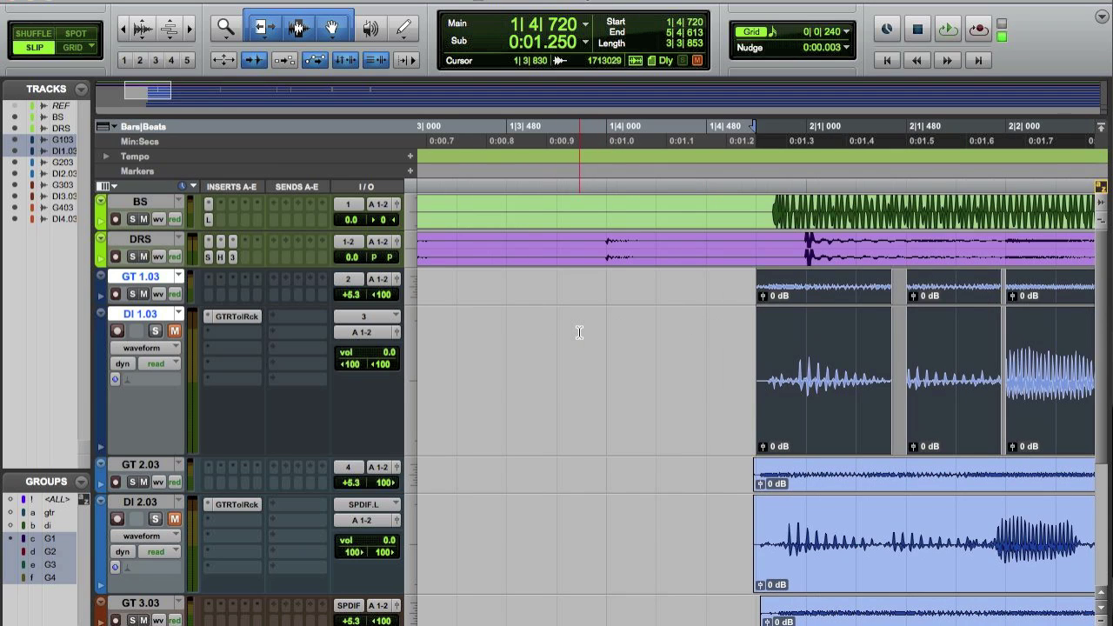
{"action": "key", "text": "super+bracketright"}
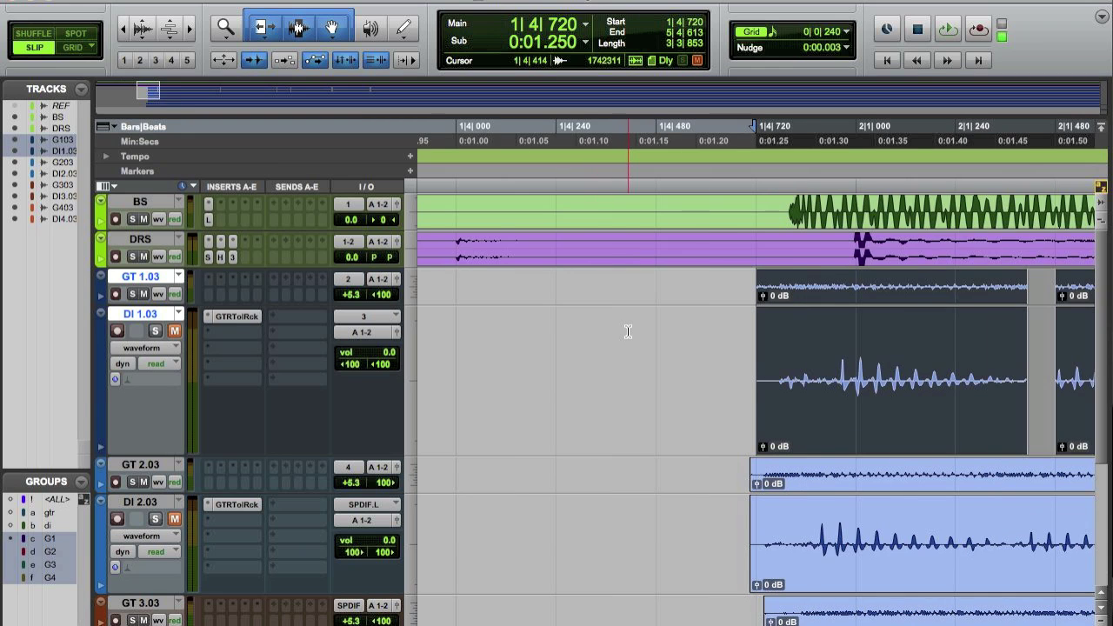
{"action": "scroll", "coordinate": [628, 332], "scroll_direction": "right", "scroll_amount": 5}
{"action": "scroll", "coordinate": [628, 332], "scroll_direction": "right", "scroll_amount": 10}
{"action": "key", "text": "super+bracketleft"}
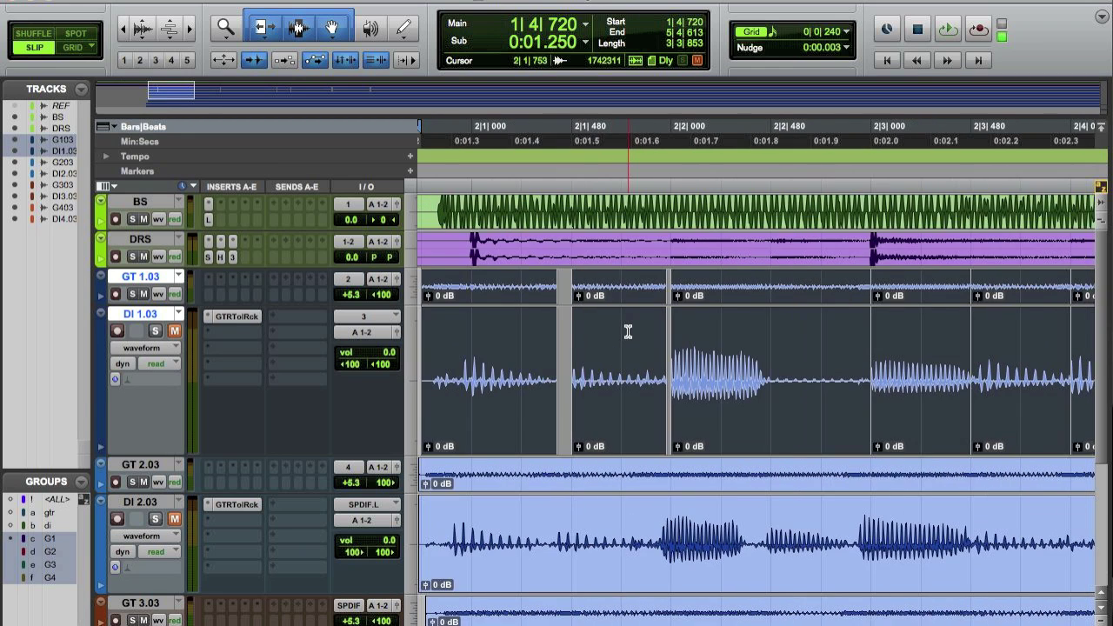
{"action": "scroll", "coordinate": [628, 332], "scroll_direction": "right", "scroll_amount": 5}
{"action": "scroll", "coordinate": [628, 332], "scroll_direction": "right", "scroll_amount": 5}
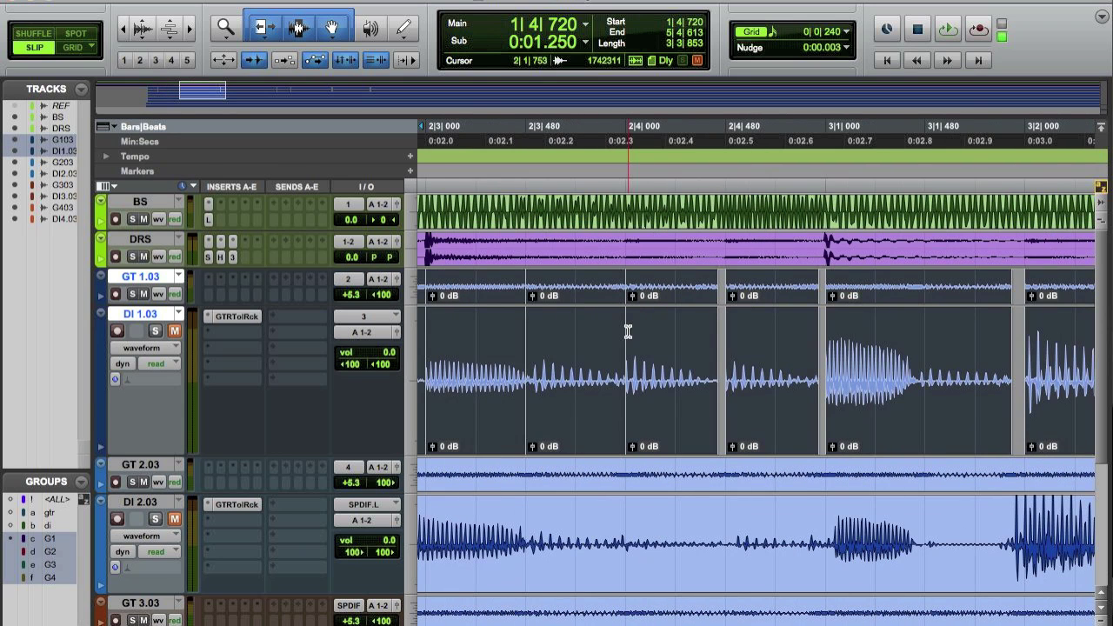
- Smooth the selected clips with Beat Detective's Edit Smoothing, using Fill And Crossfade with a 5 ms crossfade length
{"action": "left_click", "coordinate": [343, 1]}
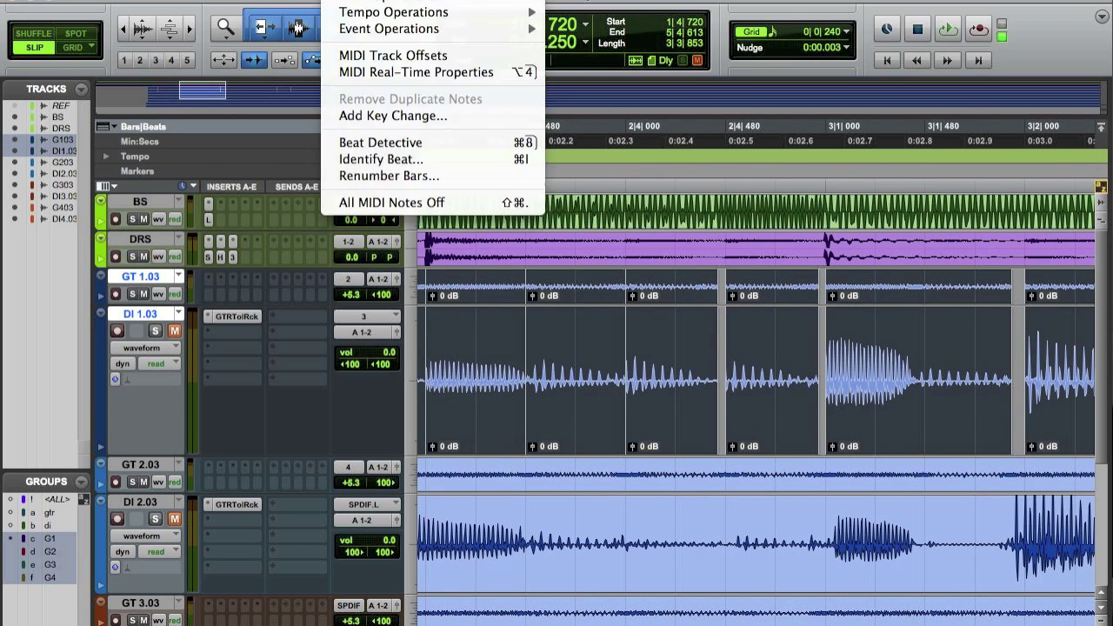
{"action": "left_click", "coordinate": [409, 143]}
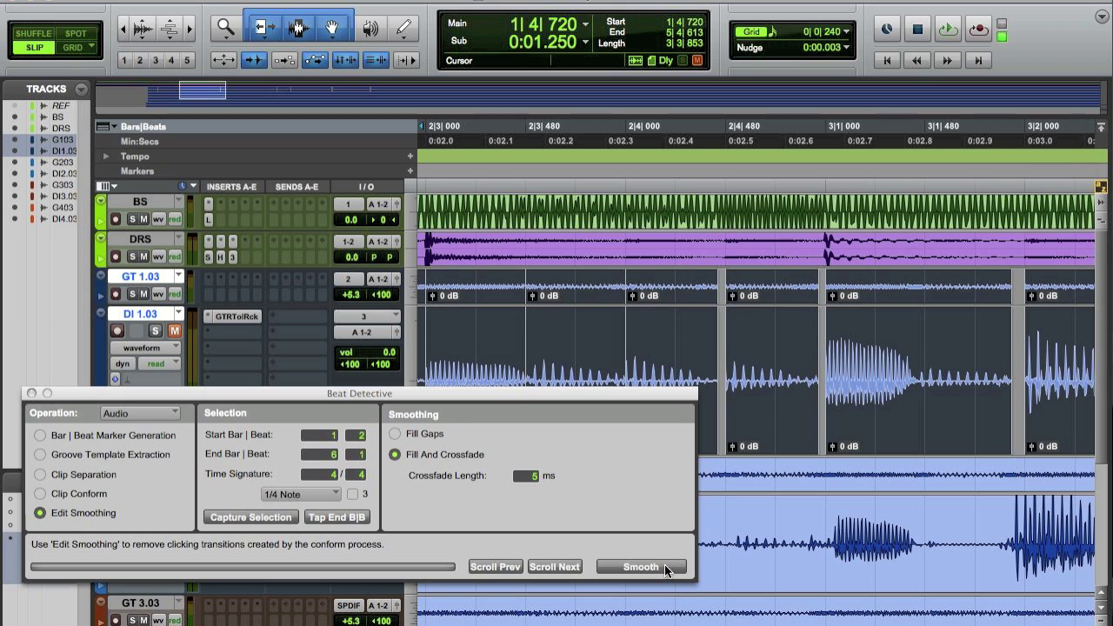
{"action": "left_click", "coordinate": [642, 567]}
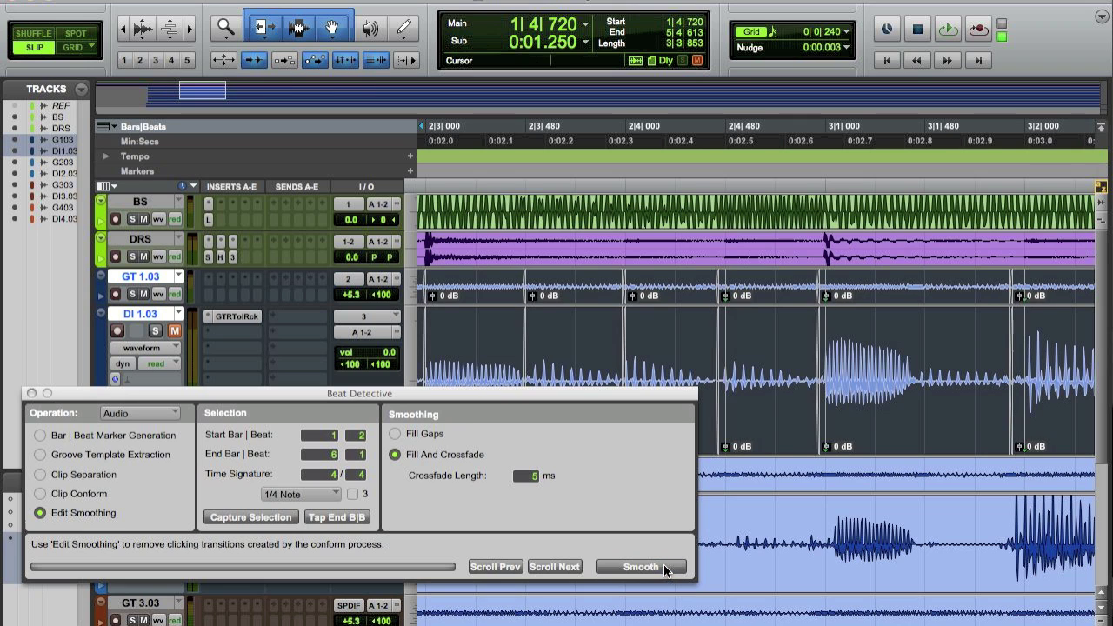
{"action": "left_click", "coordinate": [29, 393]}
- Solo the GT 1.03 and DI 1.03 pair and play the tightened section from 1|4|079 to check it
{"action": "key", "text": "super+bracketleft"}
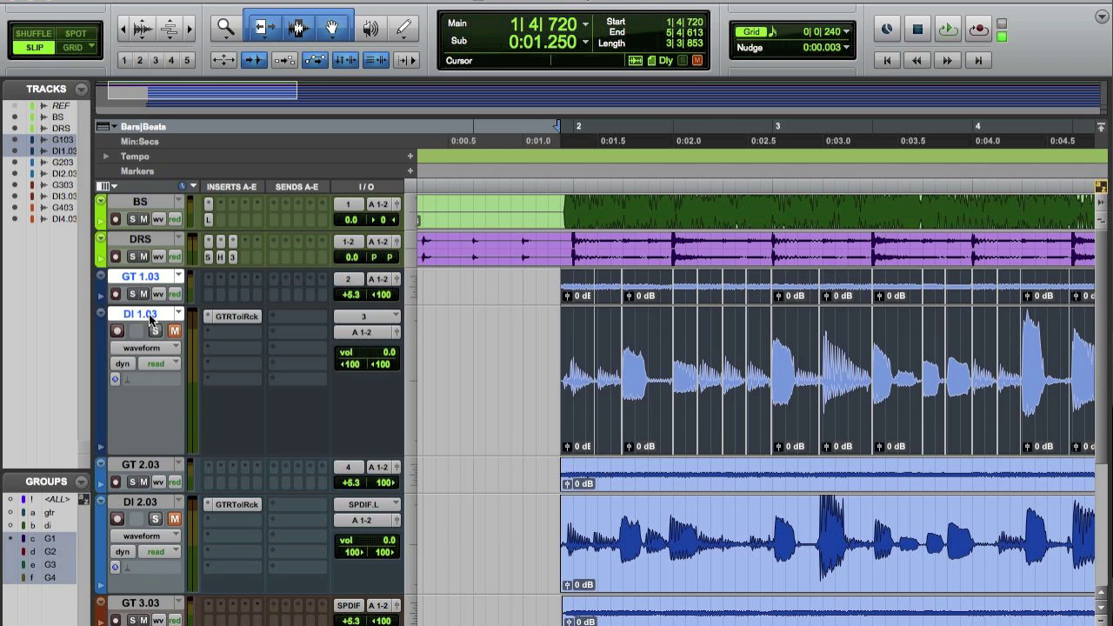
{"action": "left_click", "coordinate": [527, 325]}
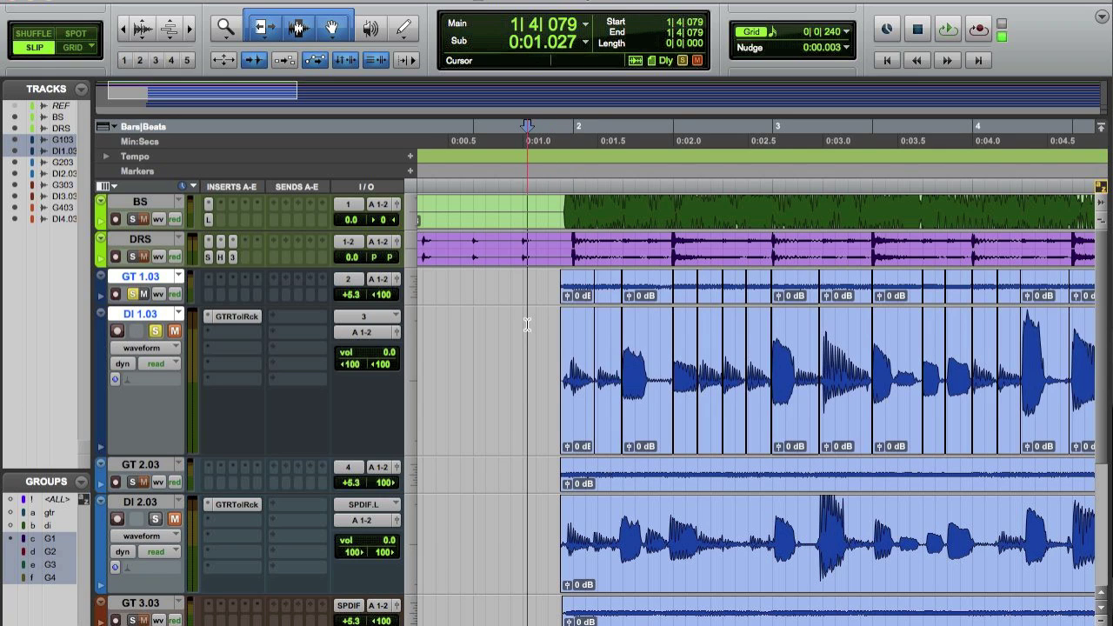
{"action": "key", "text": "space"}
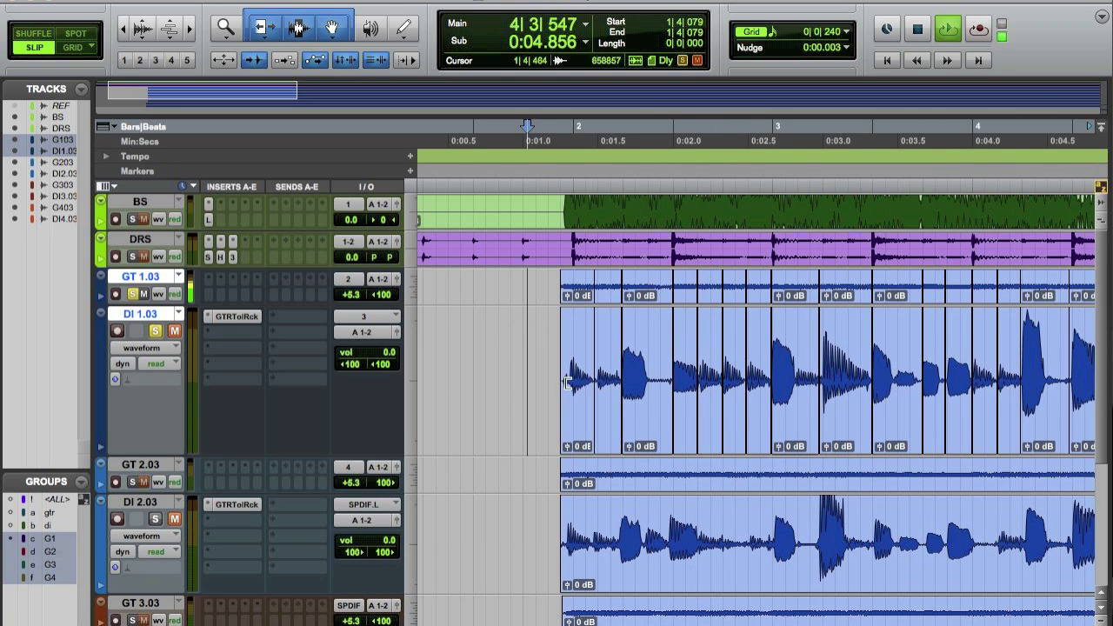
{"action": "key", "text": "space"}
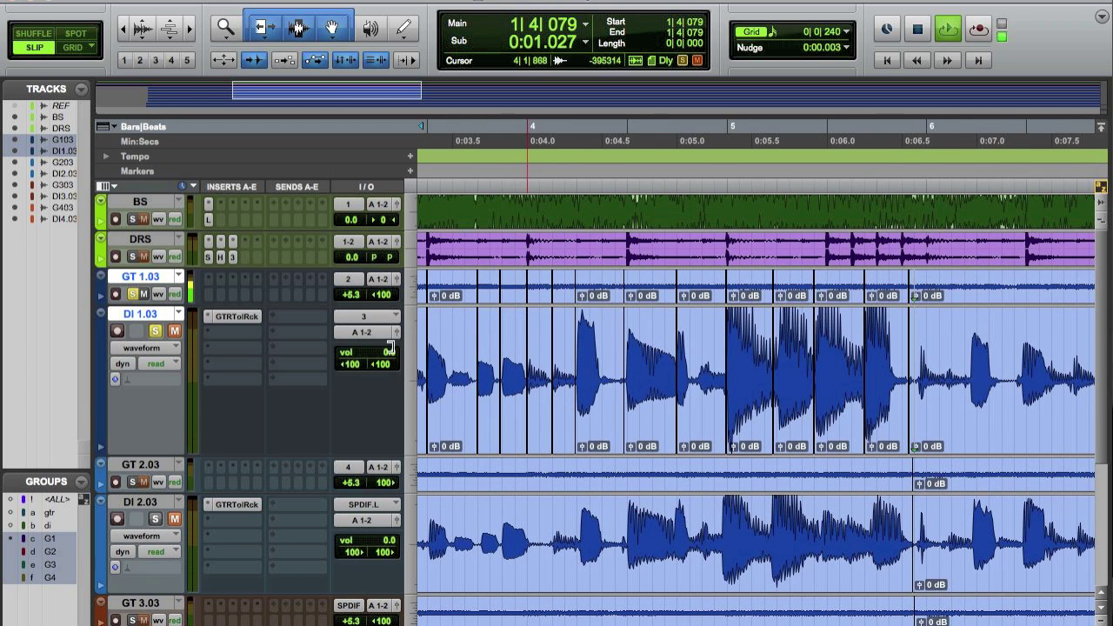
{"action": "scroll", "coordinate": [571, 427], "scroll_direction": "left", "scroll_amount": 10}
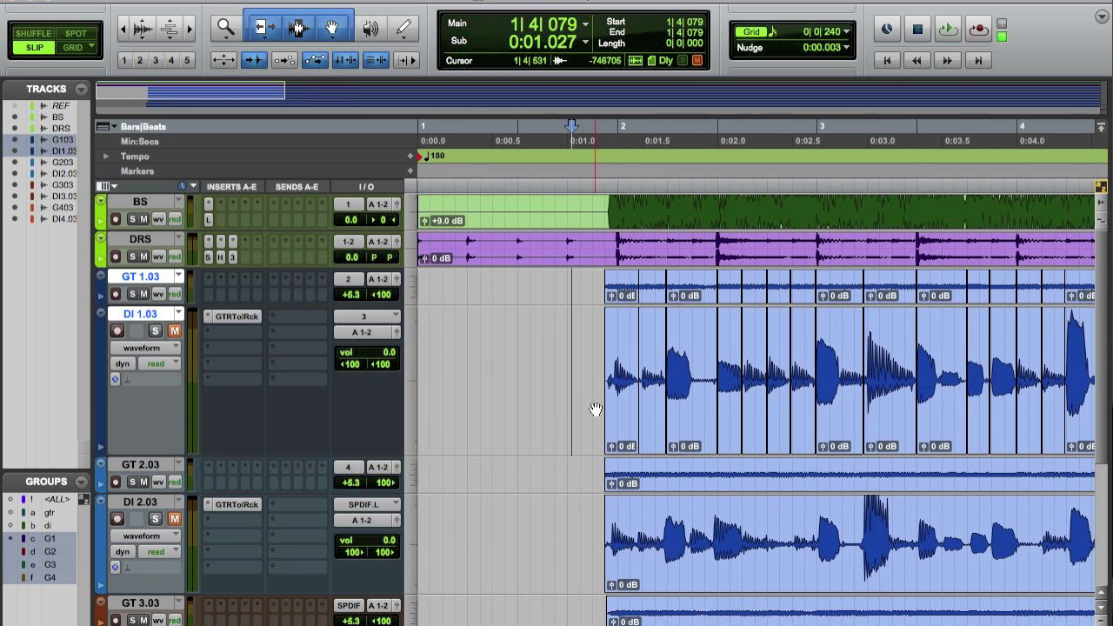
- Place the edit cursor in the GT 2.03 and DI 2.03 clips at 2|2|717 and view their opening bars closely
{"action": "left_click", "coordinate": [706, 522]}
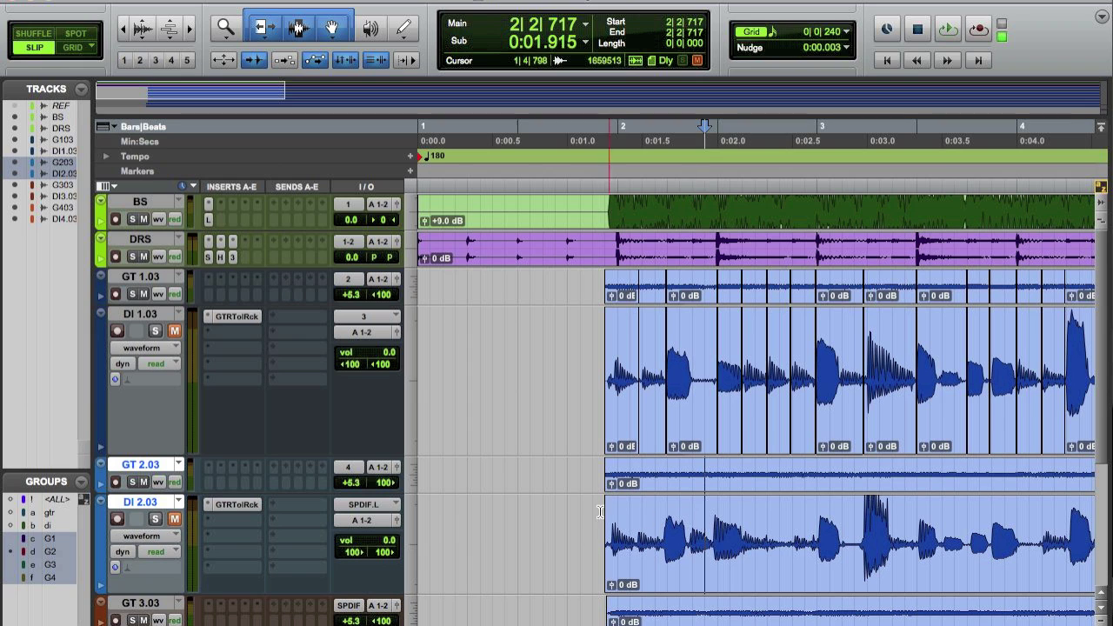
{"action": "scroll", "coordinate": [619, 512], "scroll_direction": "down", "scroll_amount": 1}
{"action": "key", "text": "ctrl+bracketright"}
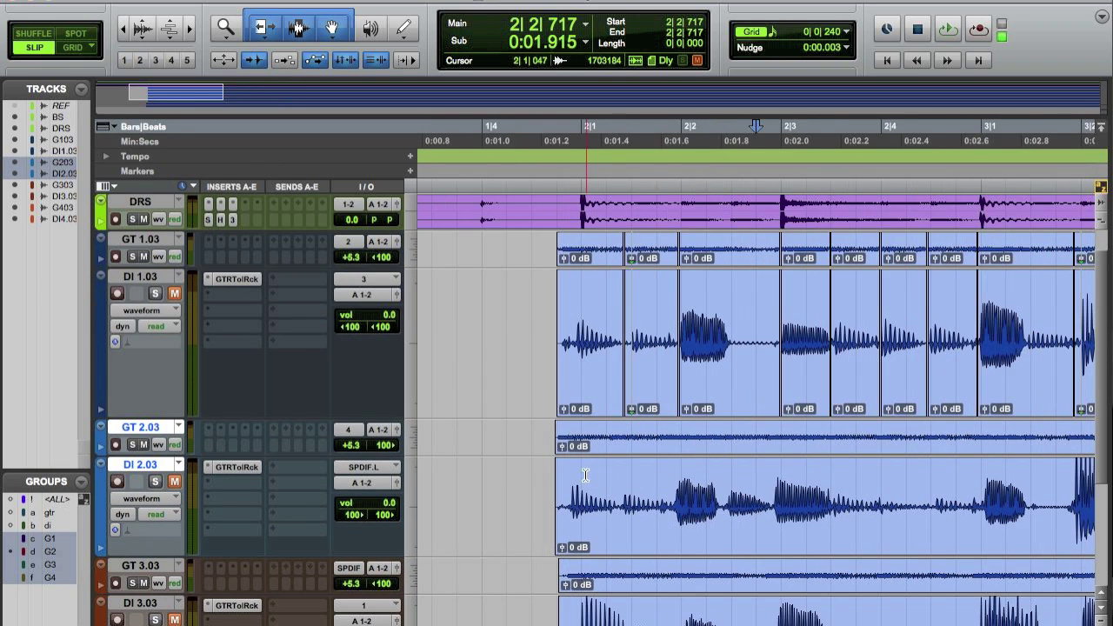
{"action": "key", "text": "t"}
{"action": "key", "text": "t"}
{"action": "key", "text": "r"}
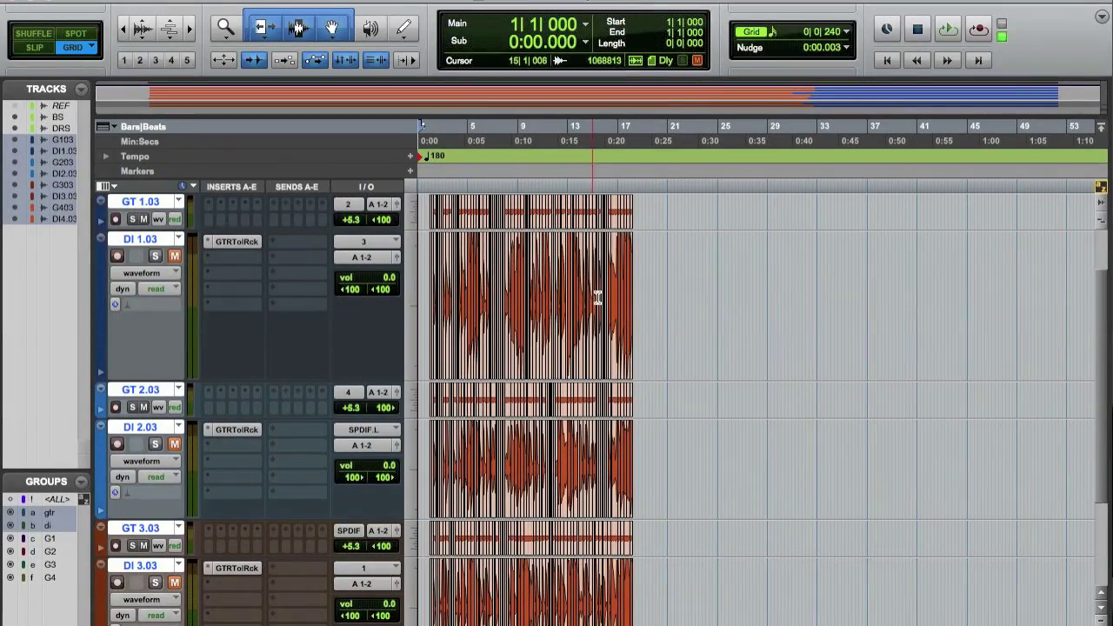
- Play all the edited guitar tracks with bass and drums from 1|1|000 through the end of the section
{"action": "key", "text": "t"}
{"action": "key", "text": "t"}
{"action": "key", "text": "t"}
{"action": "key", "text": "t"}
{"action": "scroll", "coordinate": [683, 391], "scroll_direction": "up", "scroll_amount": 2}
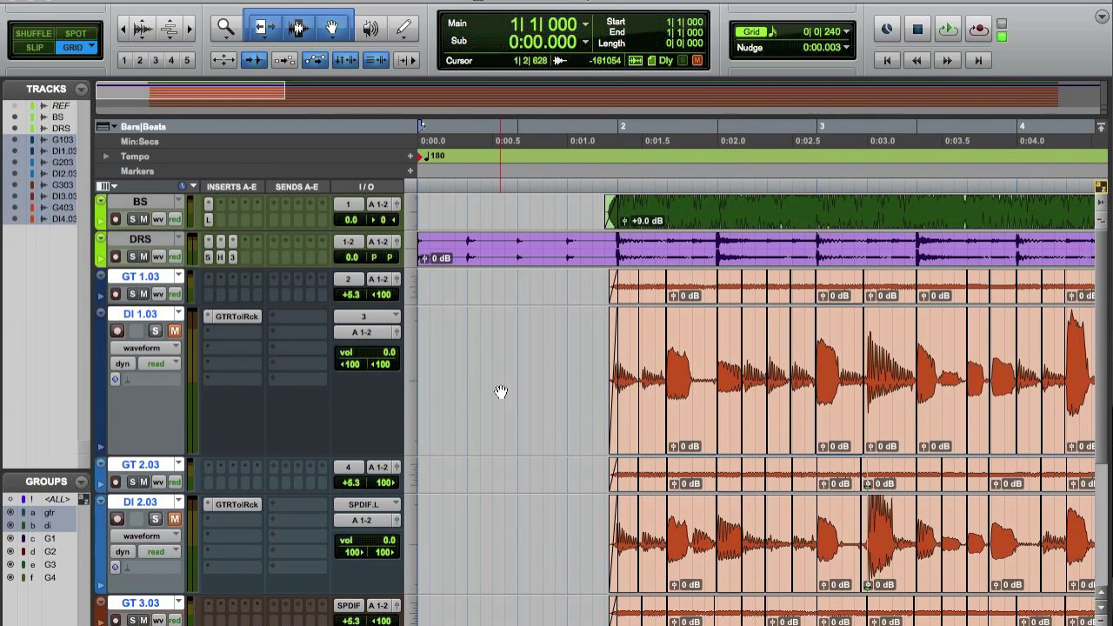
{"action": "key", "text": "r"}
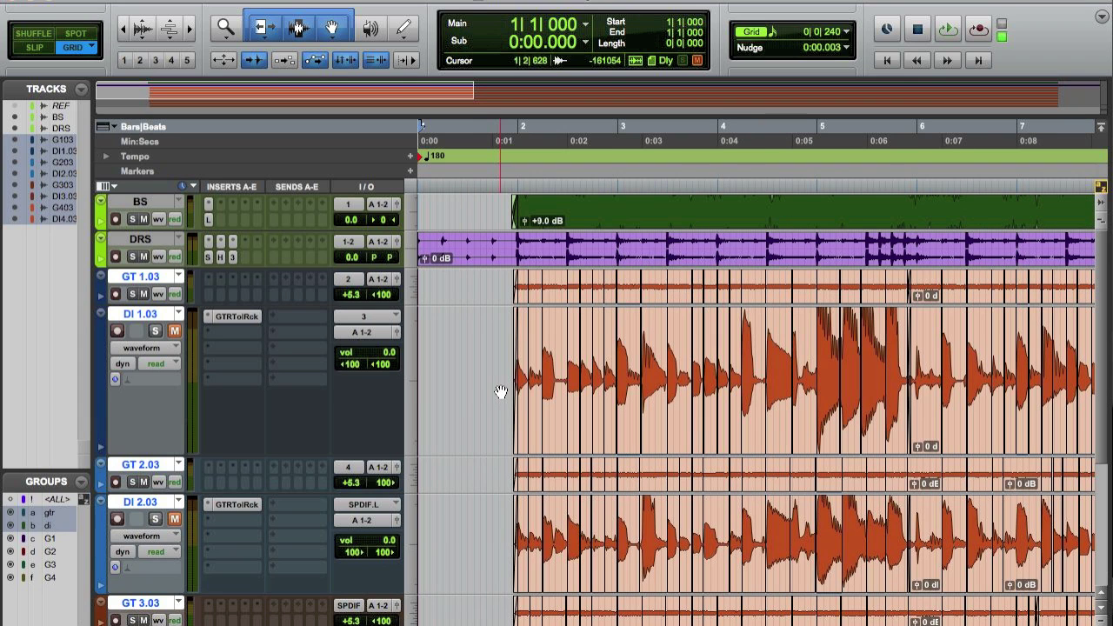
{"action": "key", "text": "space"}
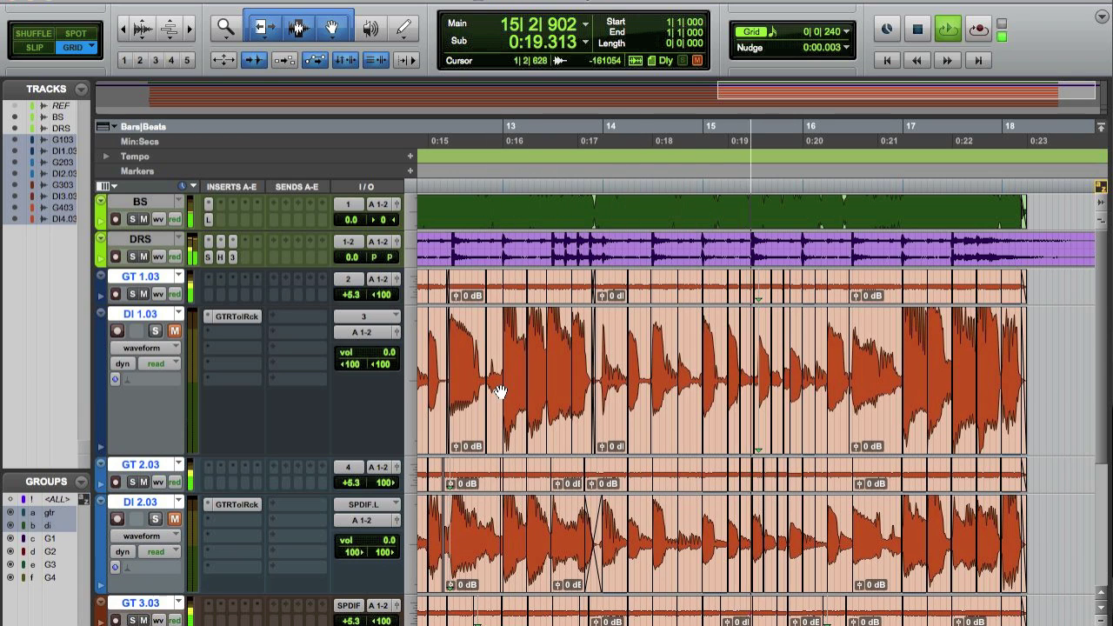
{"action": "scroll", "coordinate": [501, 391], "scroll_direction": "down", "scroll_amount": 5}
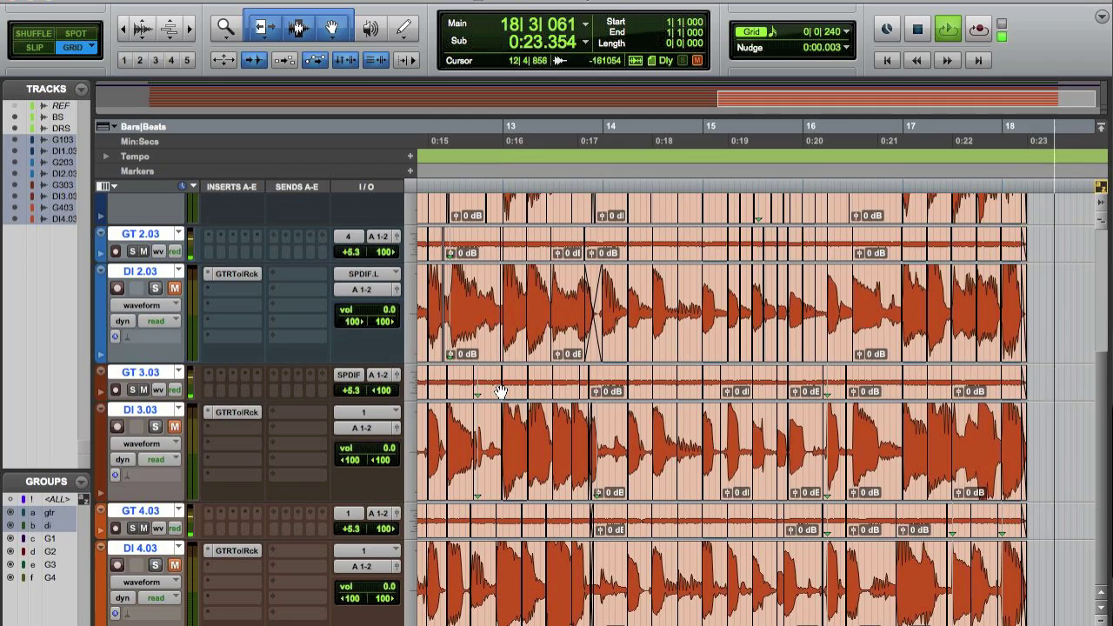
{"action": "key", "text": "space"}
- Switch the GT tracks to their .02 playlists and the DI tracks to their original playlists, and play the unedited takes from 1|2|240
{"action": "scroll", "coordinate": [345, 354], "scroll_direction": "up", "scroll_amount": 4}
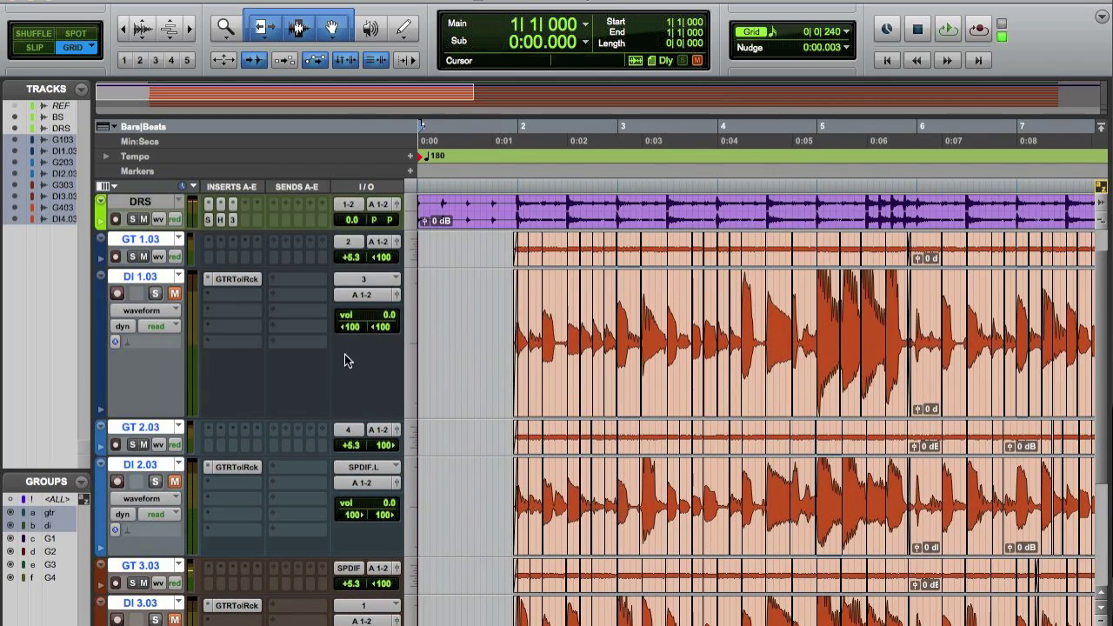
{"action": "left_click", "coordinate": [180, 236]}
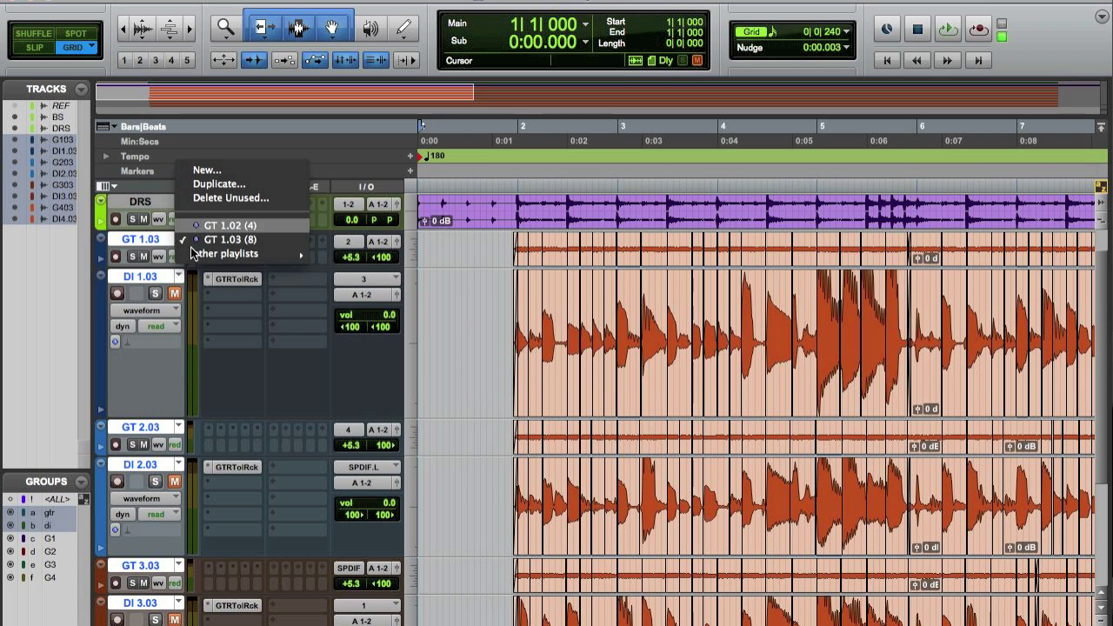
{"action": "left_click", "coordinate": [218, 225]}
{"action": "left_click", "coordinate": [177, 275]}
{"action": "left_click", "coordinate": [300, 239]}
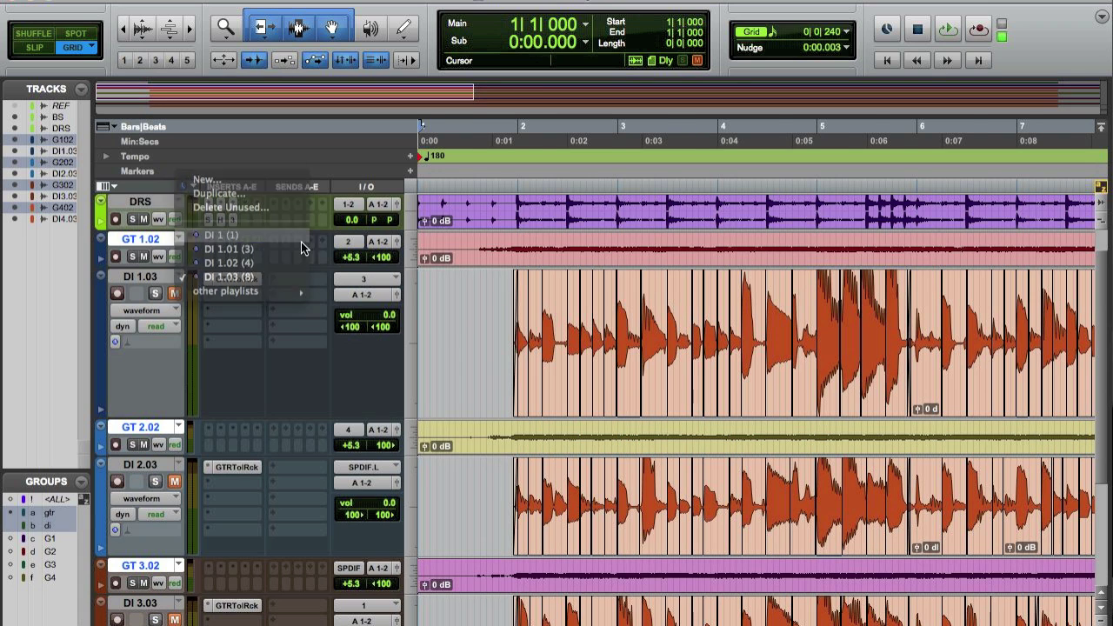
{"action": "key", "text": "space"}
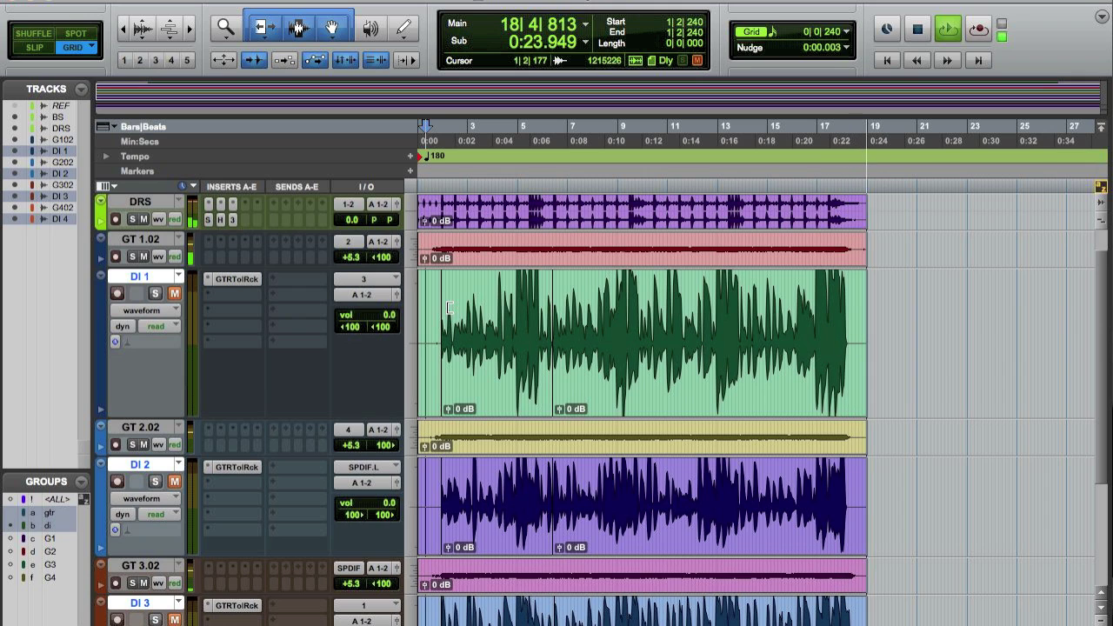
{"action": "key", "text": "space"}
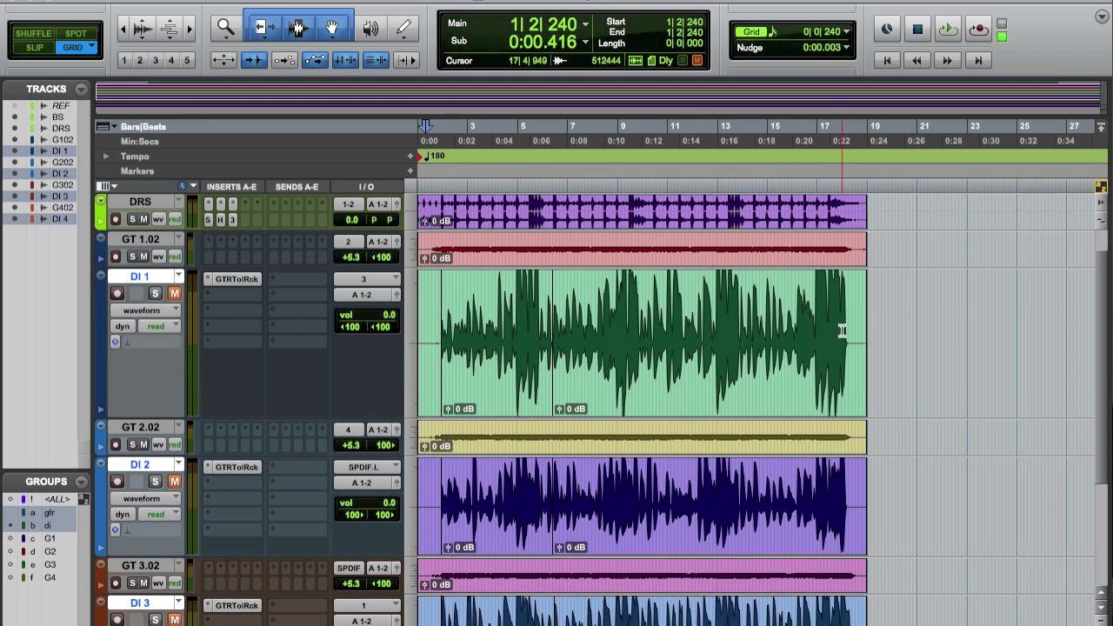
- Switch the first two guitar pairs back to their edited playlists: GT 1.03, DI 1.03, GT 2.03 and DI 2.03
{"action": "left_click", "coordinate": [182, 236]}
{"action": "left_click", "coordinate": [197, 251]}
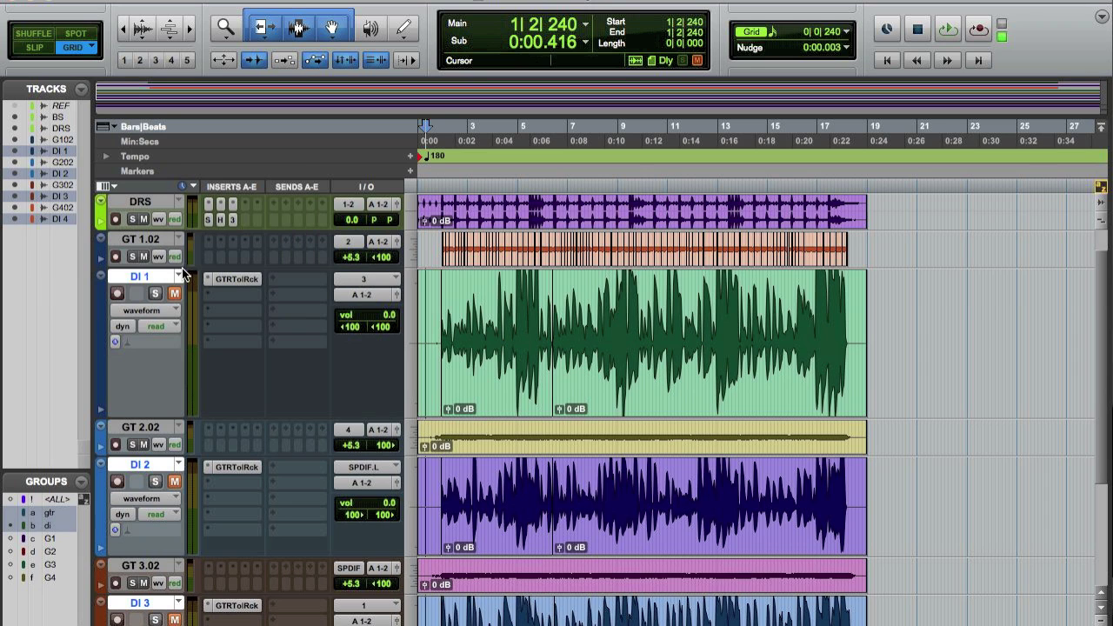
{"action": "left_click", "coordinate": [178, 275]}
{"action": "left_click", "coordinate": [222, 319]}
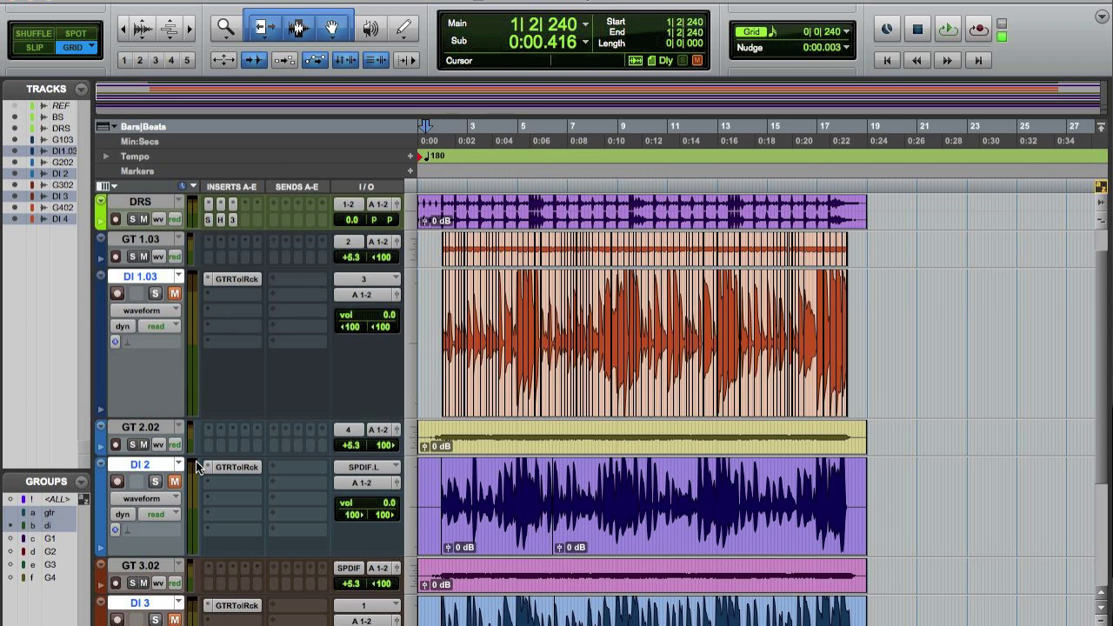
{"action": "left_click", "coordinate": [181, 433]}
{"action": "left_click", "coordinate": [195, 433]}
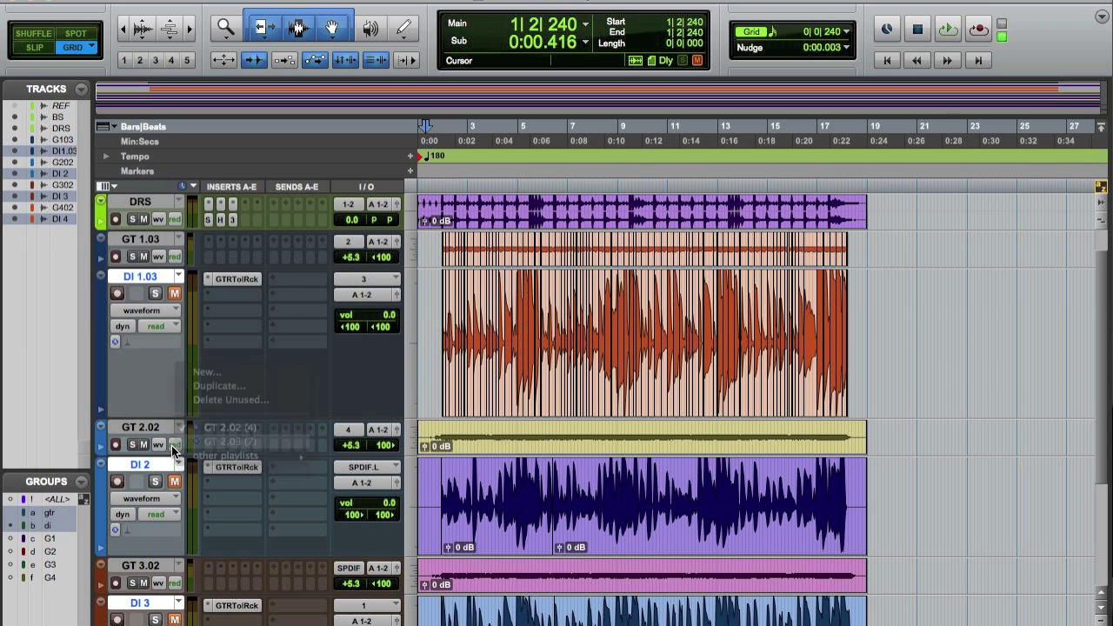
{"action": "left_click", "coordinate": [177, 463]}
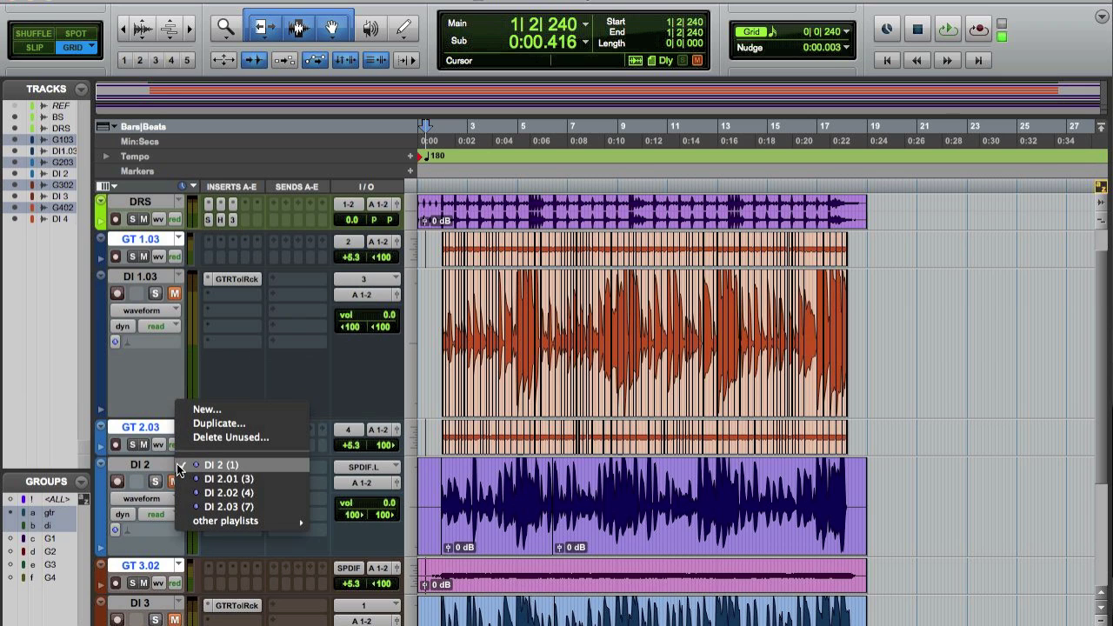
{"action": "left_click", "coordinate": [225, 506]}
- Switch the third and fourth guitar pairs back to their edited playlists: GT 3.03, DI 3.03, GT 4.03 and DI 4.03
{"action": "scroll", "coordinate": [225, 505], "scroll_direction": "down", "scroll_amount": 5}
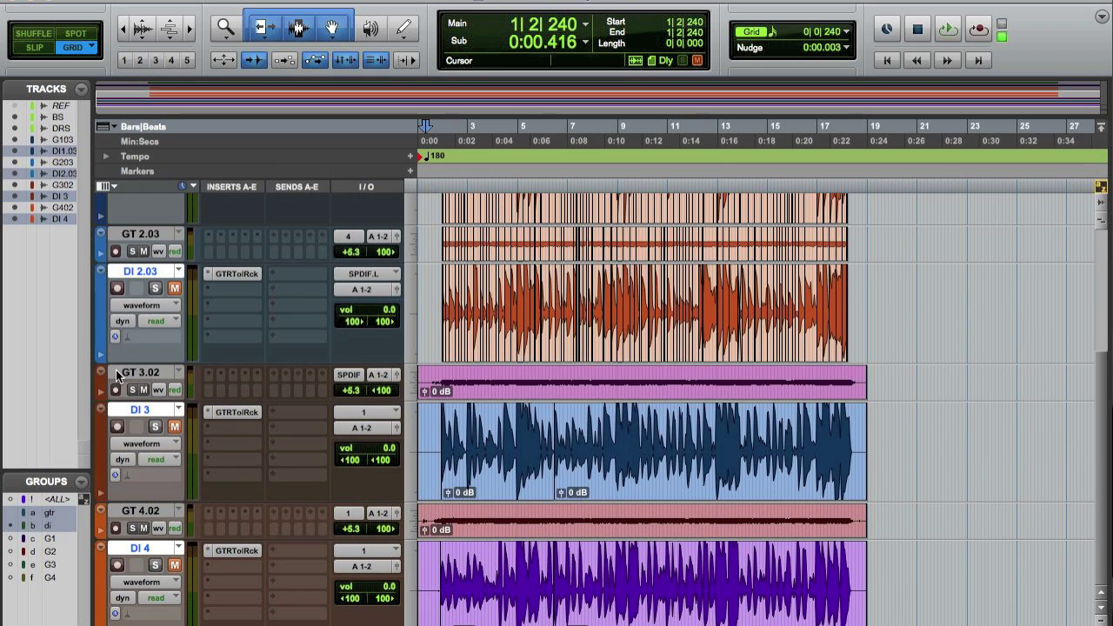
{"action": "left_click", "coordinate": [152, 372]}
{"action": "left_click", "coordinate": [178, 375]}
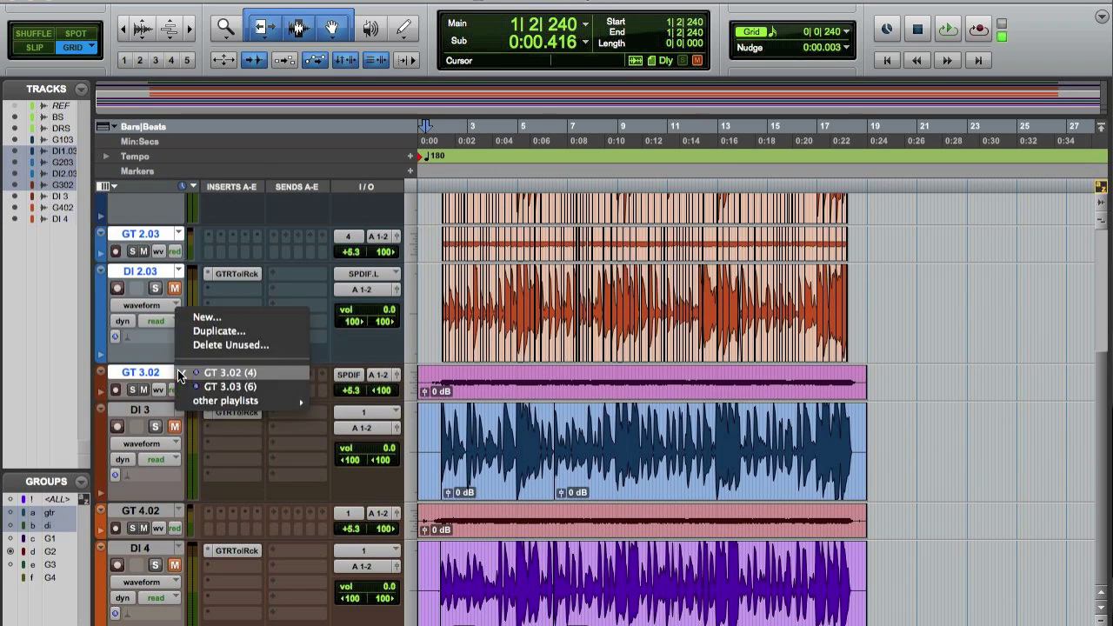
{"action": "left_click", "coordinate": [181, 388]}
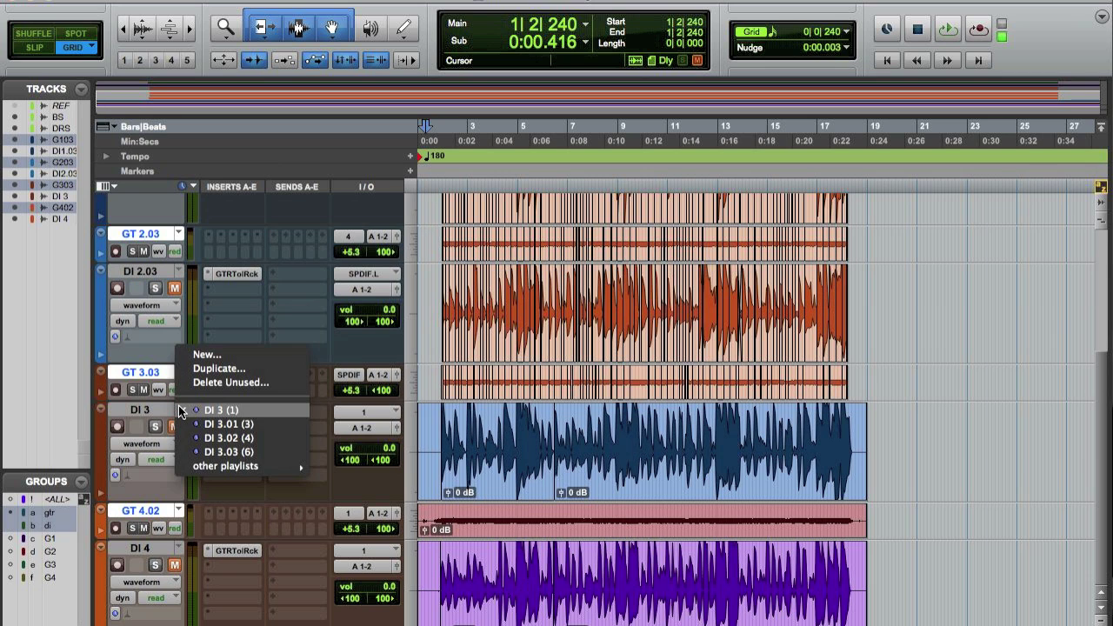
{"action": "left_click", "coordinate": [217, 453]}
{"action": "left_click", "coordinate": [178, 509]}
{"action": "left_click", "coordinate": [219, 524]}
{"action": "left_click", "coordinate": [180, 549]}
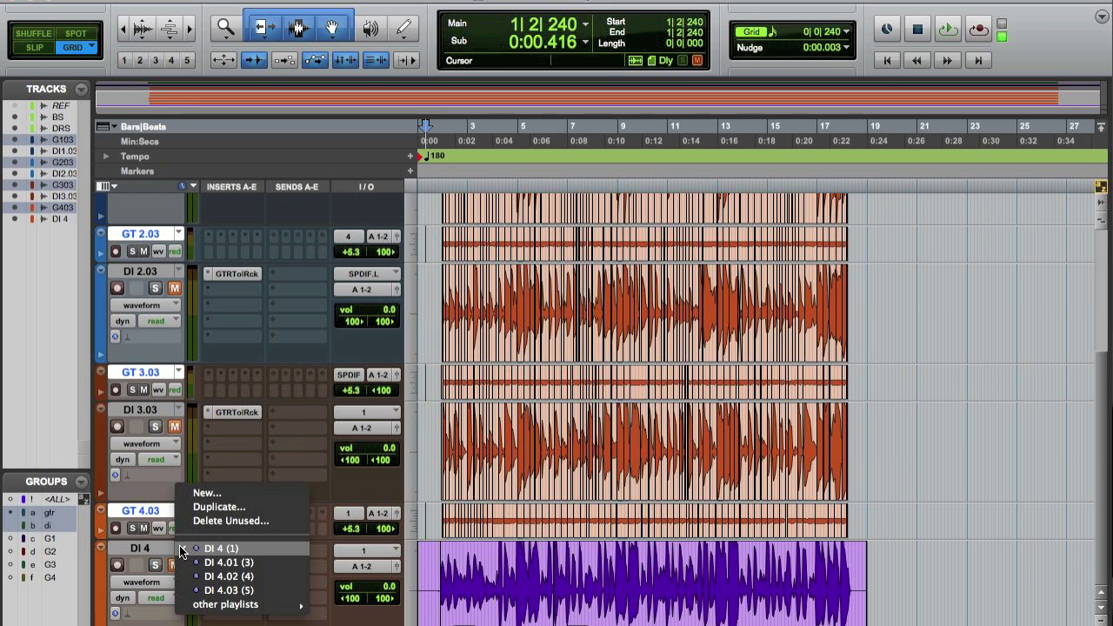
{"action": "left_click", "coordinate": [229, 591]}
- Select all the edited .03 GT and DI clips from 1|1|000 to 19|1|000, where the drum clip ends
{"action": "key", "text": "Return"}
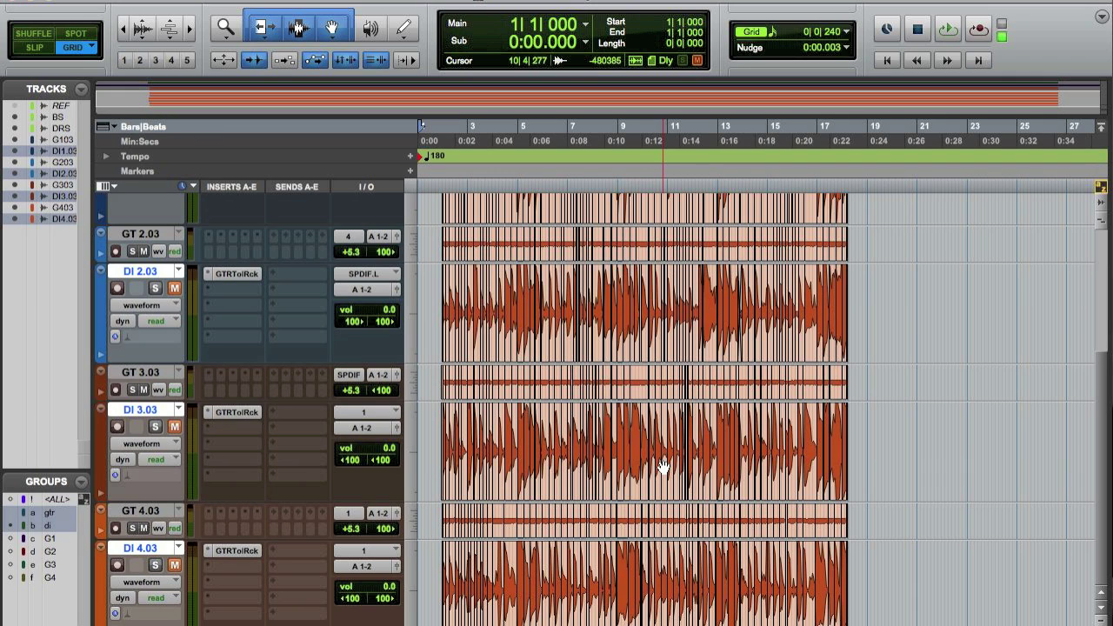
{"action": "key", "text": "t"}
{"action": "key", "text": "t"}
{"action": "key", "text": "t"}
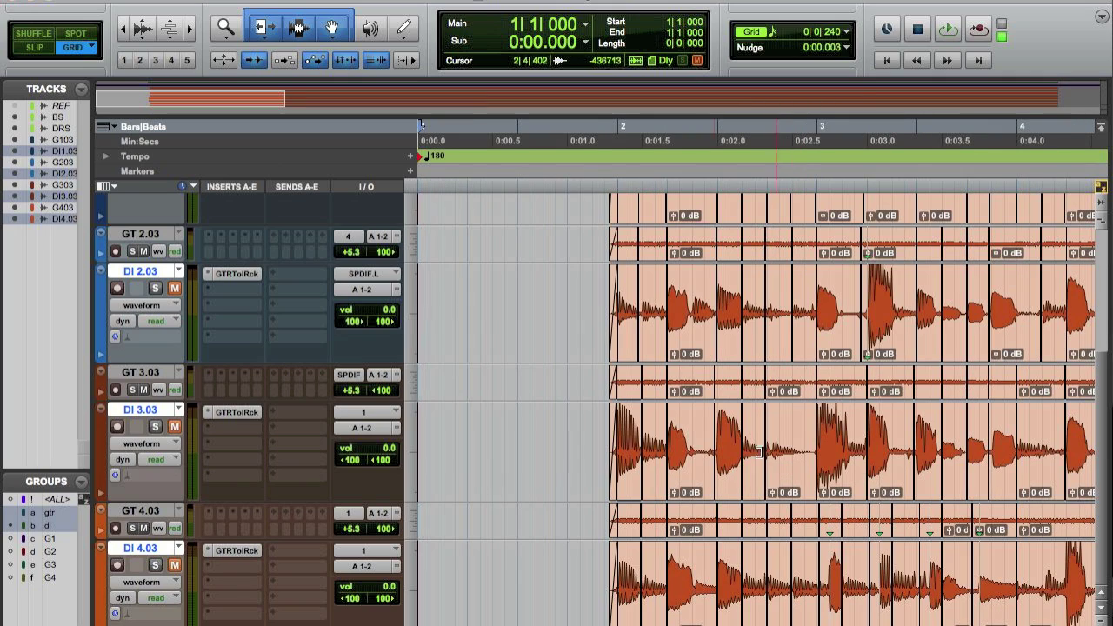
{"action": "key", "text": "r"}
{"action": "key", "text": "r"}
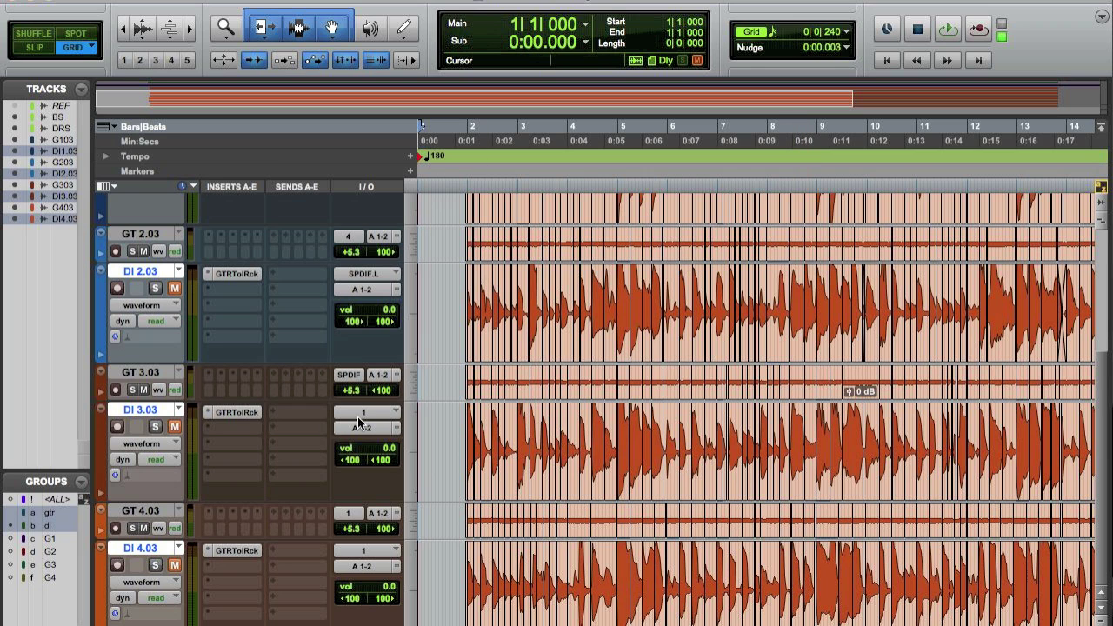
{"action": "key", "text": "super+bracketleft"}
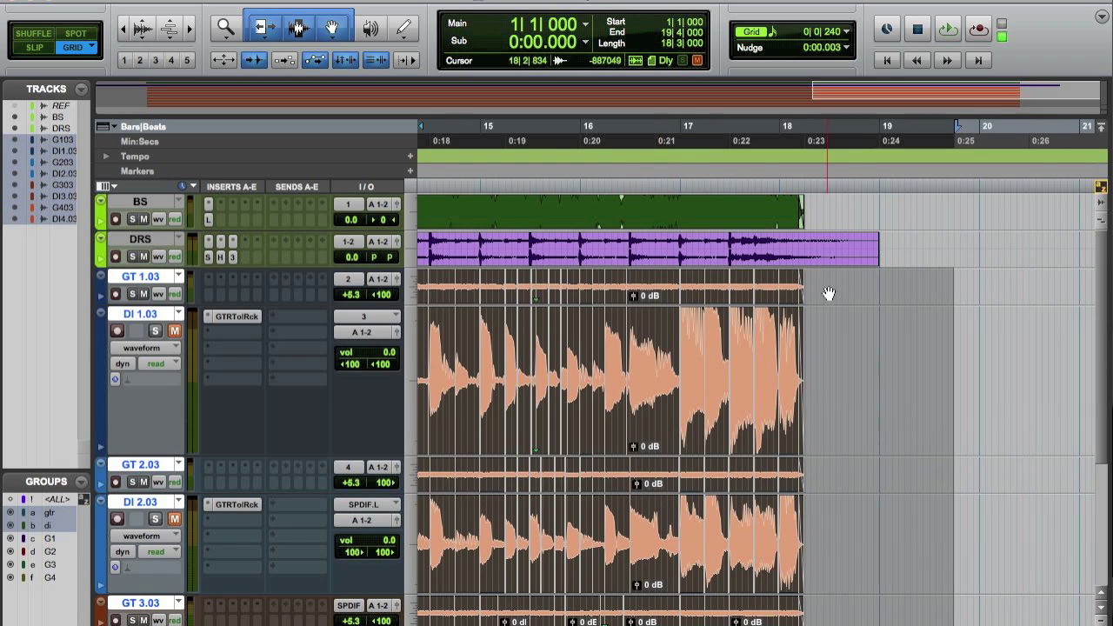
{"action": "left_click", "coordinate": [880, 283], "text": "shift"}
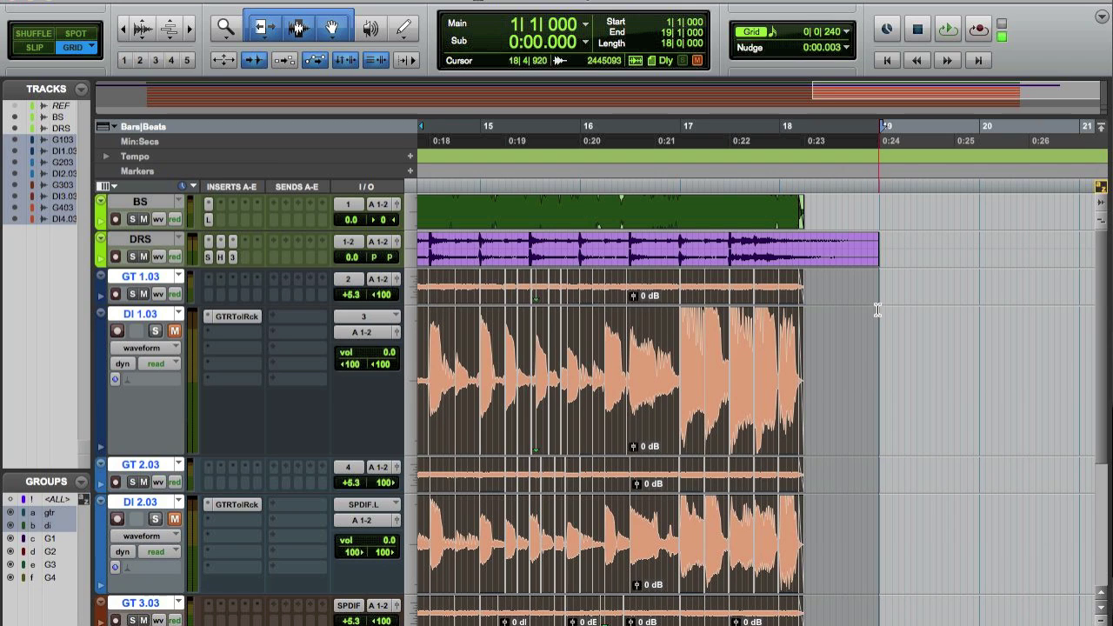
- Try to consolidate the selected clips directly on the .03 playlists, and undo the consolidation
{"action": "left_click", "coordinate": [131, 1]}
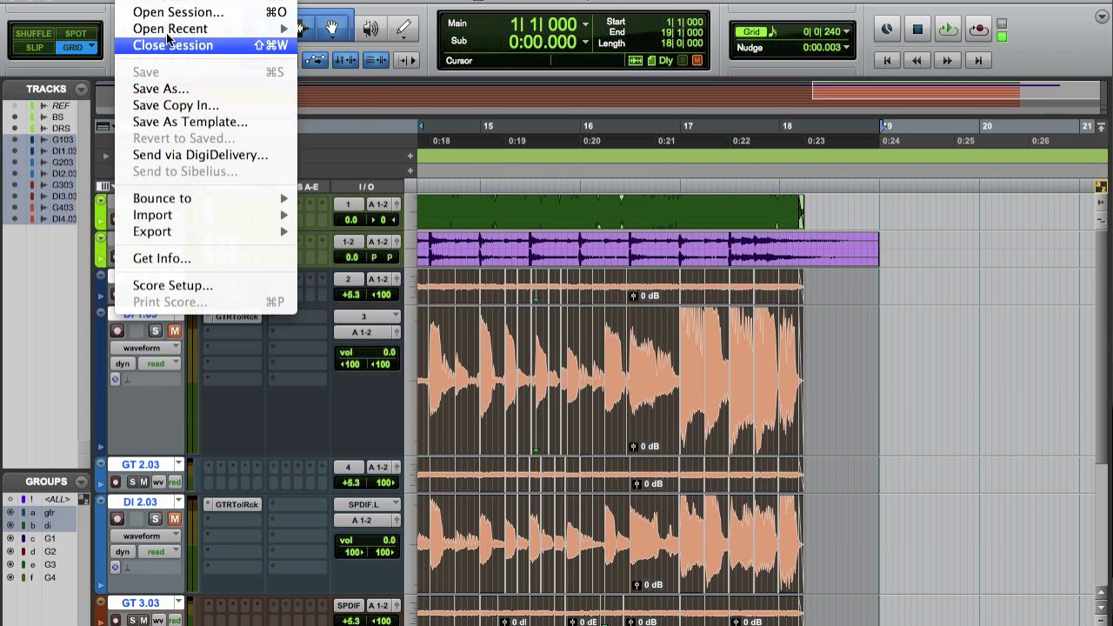
{"action": "mouse_move", "coordinate": [172, 1]}
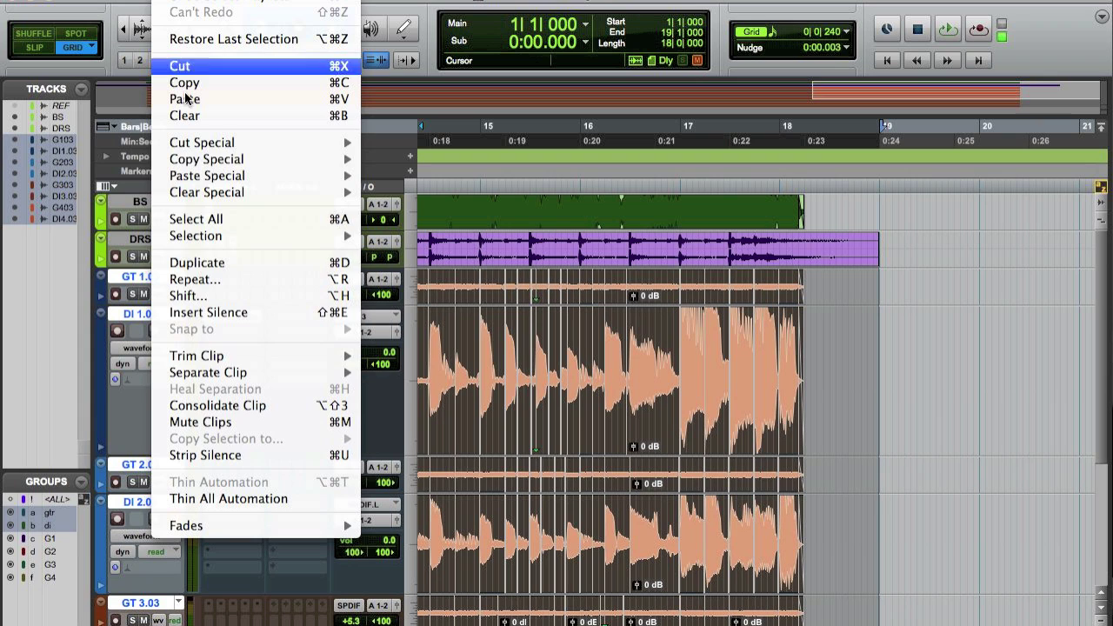
{"action": "left_click", "coordinate": [243, 406]}
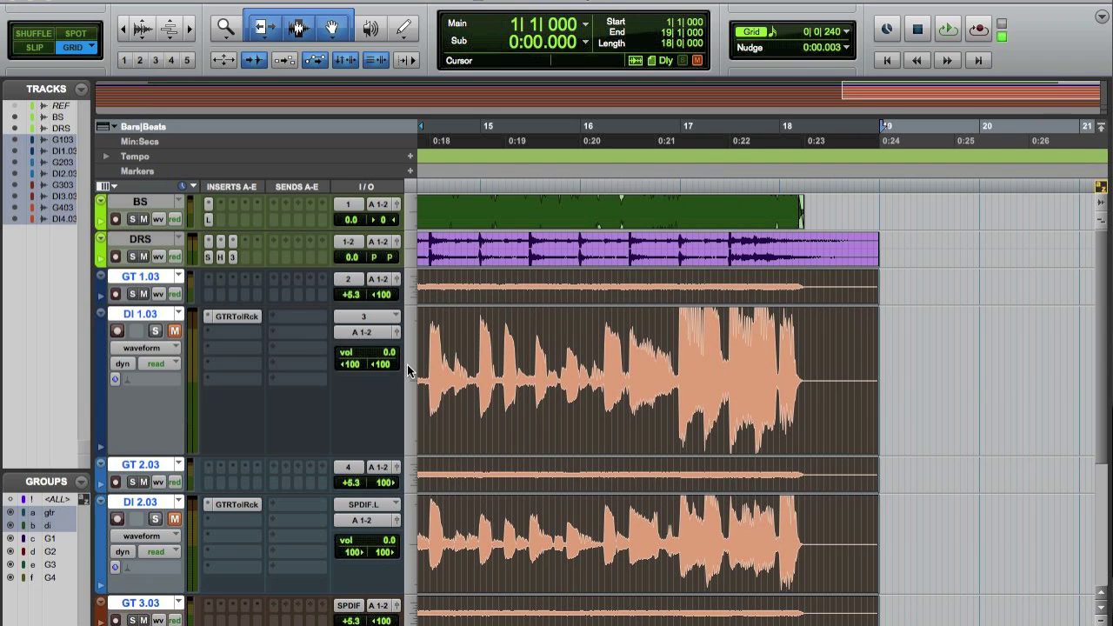
{"action": "key", "text": "super+z"}
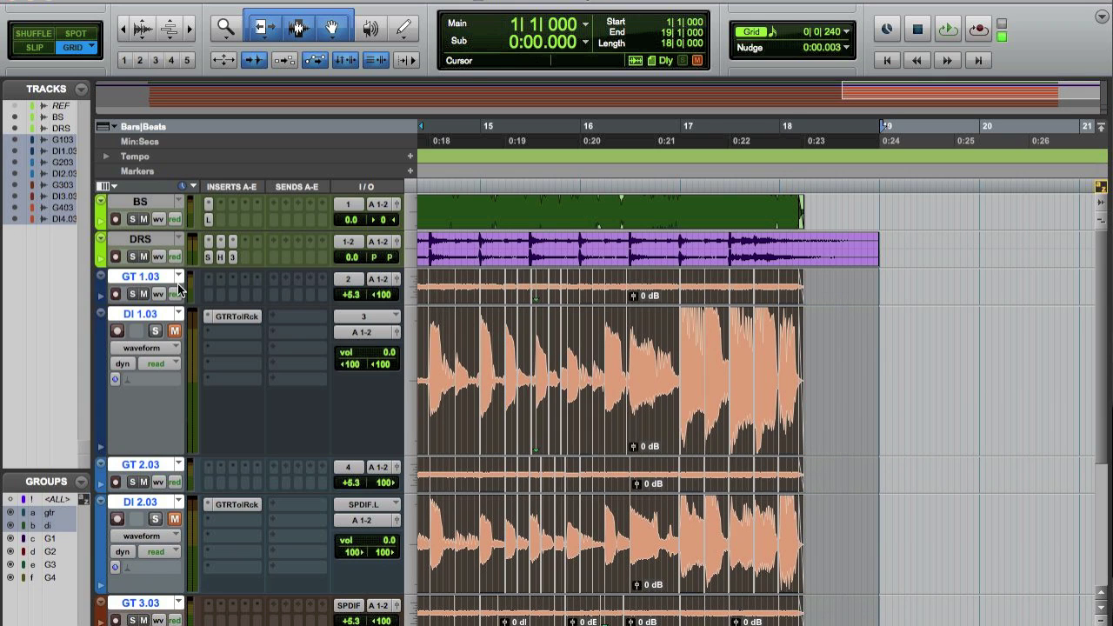
- Duplicate the edited .03 playlists on all GT and DI tracks
{"action": "left_click", "coordinate": [179, 277]}
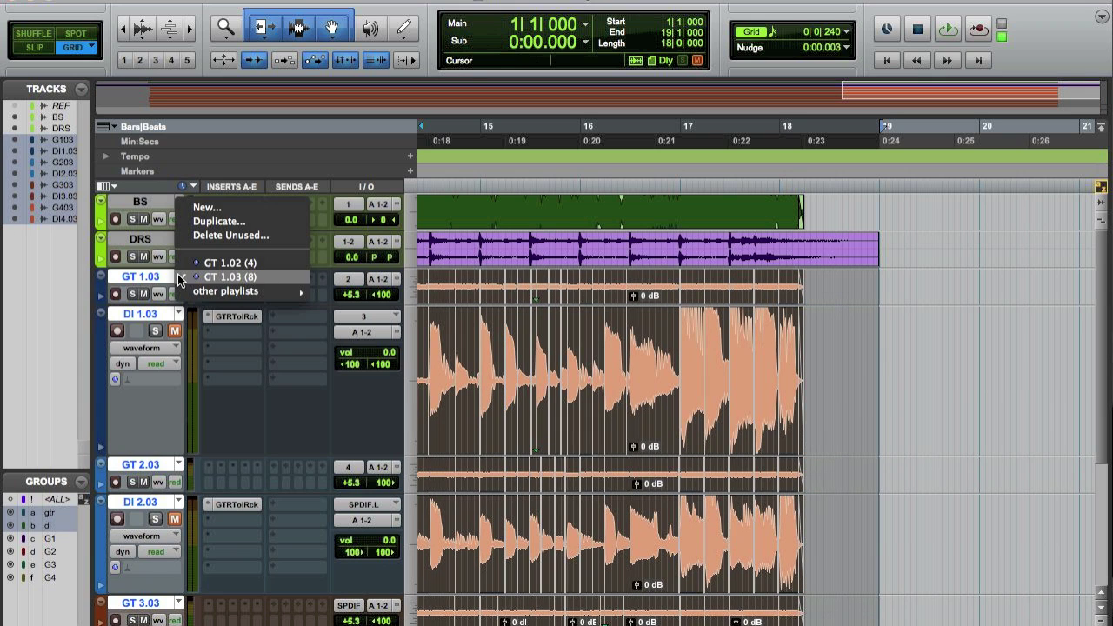
{"action": "left_click", "coordinate": [213, 222]}
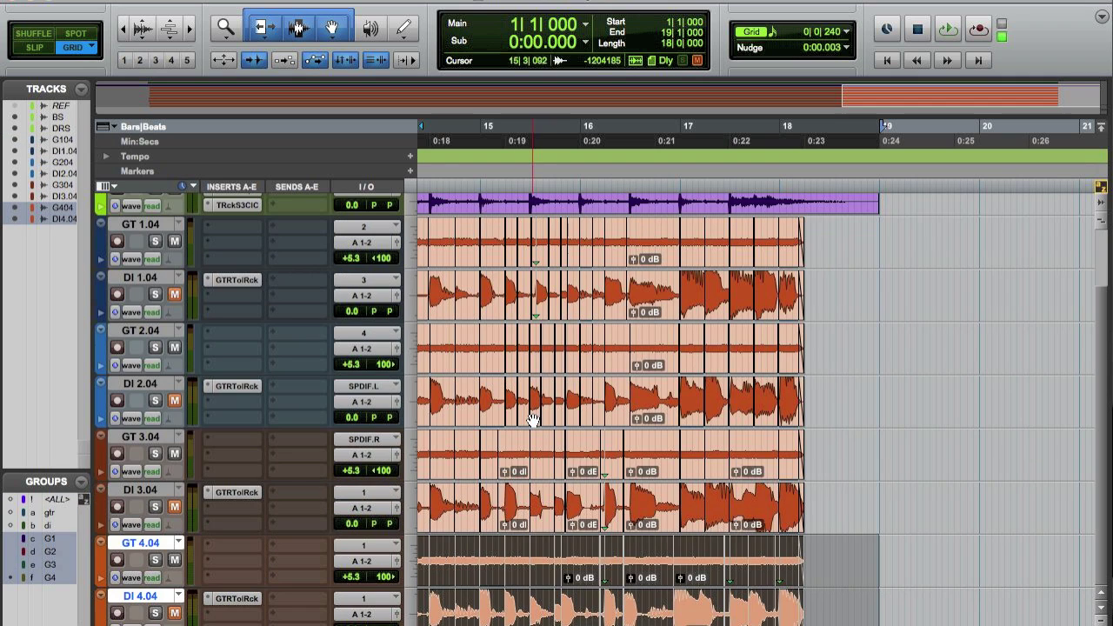
- Select the clips on all eight duplicated .04 GT and DI playlists from 1|1|000 to 19|1|000
{"action": "left_click", "coordinate": [853, 233]}
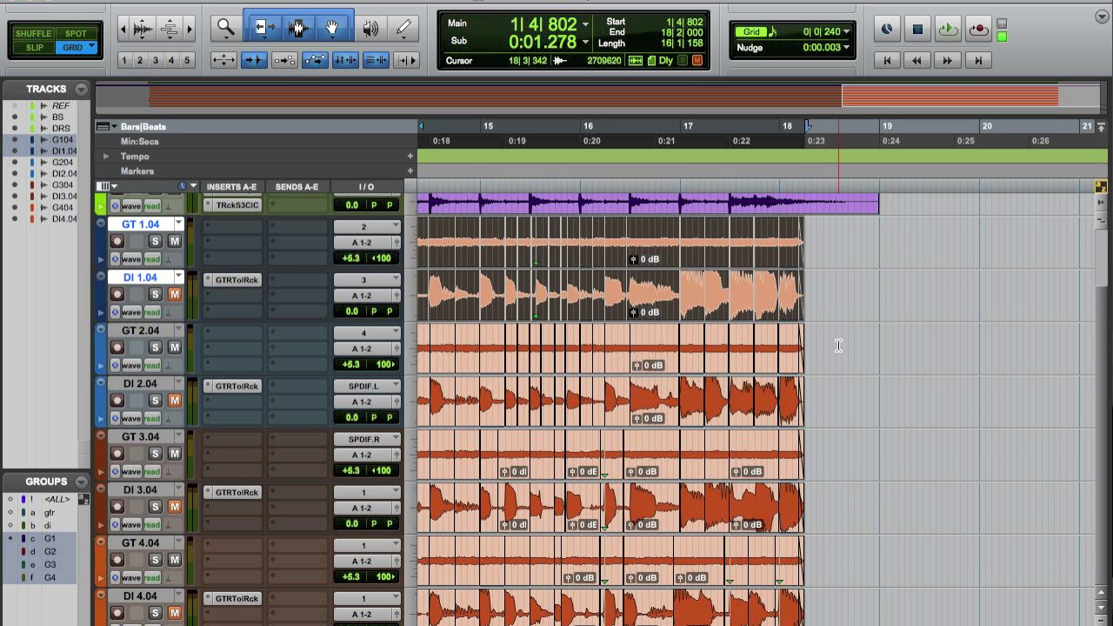
{"action": "left_click", "coordinate": [835, 414], "text": "shift"}
{"action": "left_click", "coordinate": [827, 447], "text": "shift"}
{"action": "left_click", "coordinate": [827, 544], "text": "shift"}
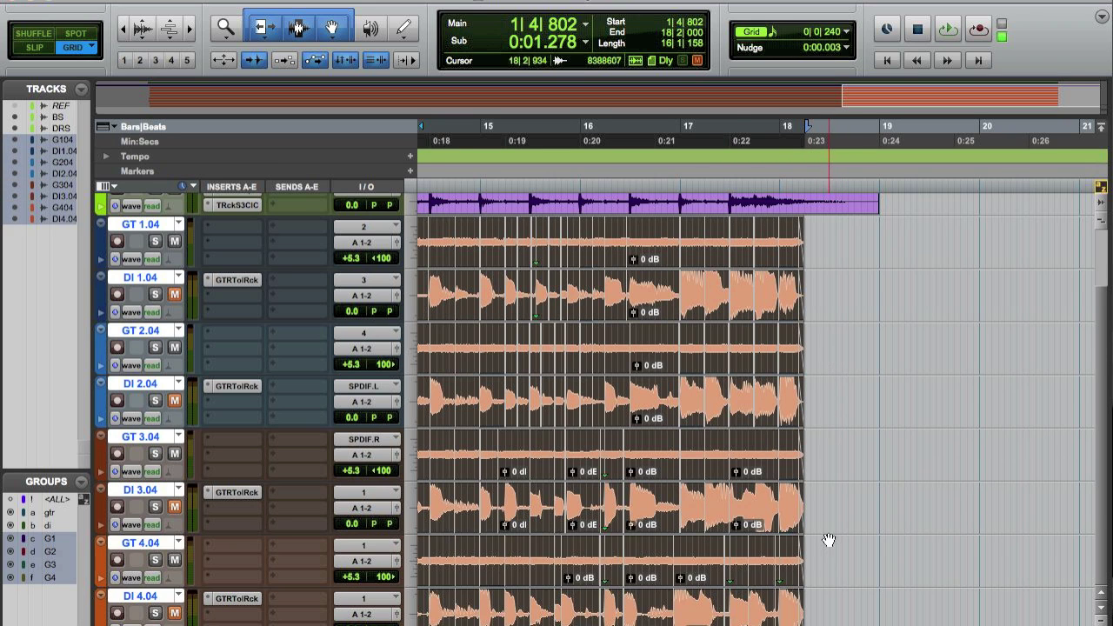
{"action": "scroll", "coordinate": [860, 503], "scroll_direction": "left", "scroll_amount": 5}
{"action": "scroll", "coordinate": [859, 503], "scroll_direction": "left", "scroll_amount": 10}
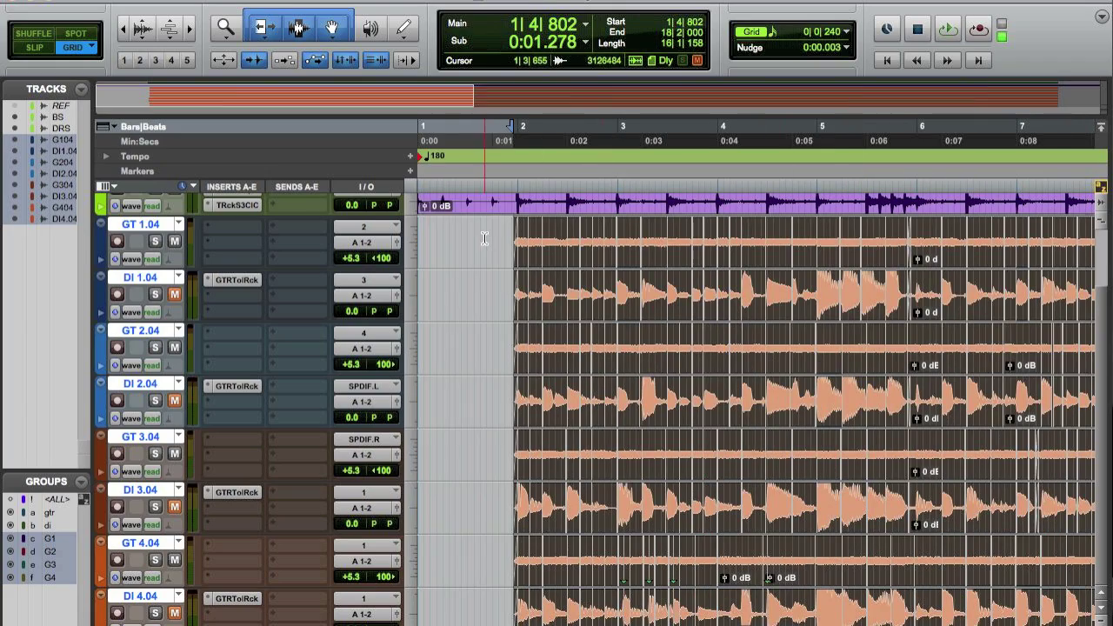
{"action": "key", "text": "shift+Return"}
{"action": "scroll", "coordinate": [659, 241], "scroll_direction": "right", "scroll_amount": 15}
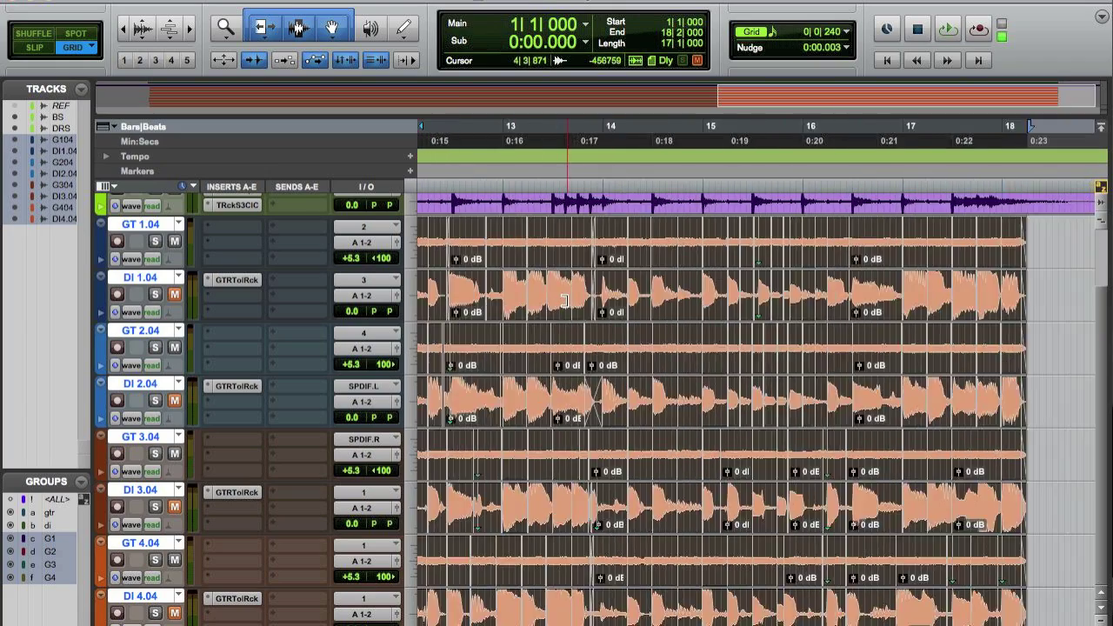
{"action": "left_click_drag", "start_coordinate": [735, 232], "coordinate": [755, 235]}
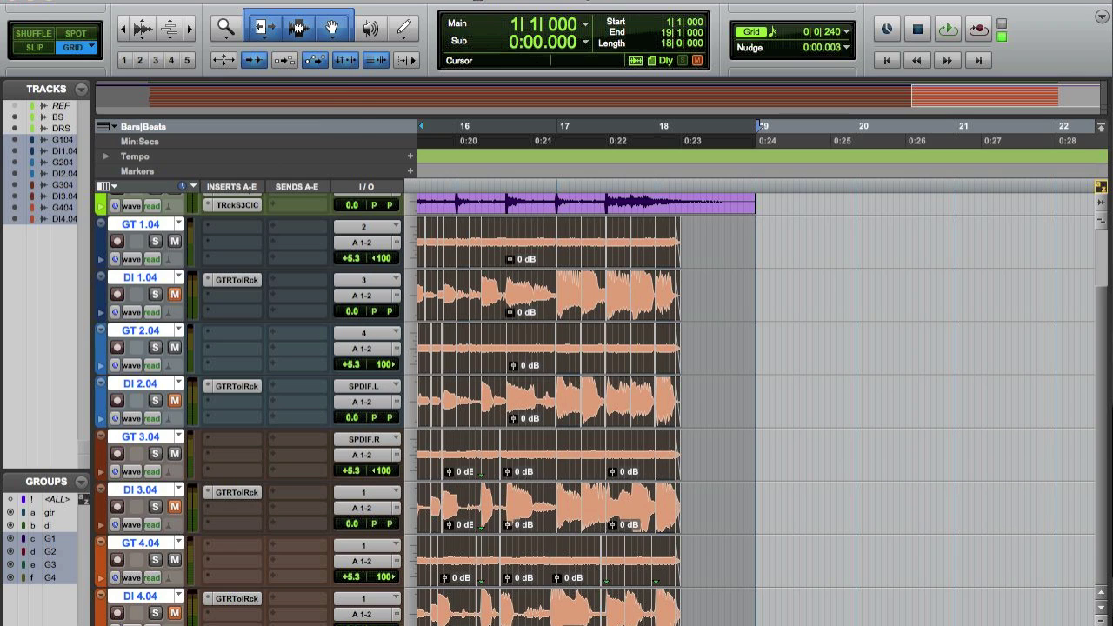
- Consolidate the selection into one continuous clip per track on the .04 GT and DI playlists
{"action": "left_click", "coordinate": [169, 1]}
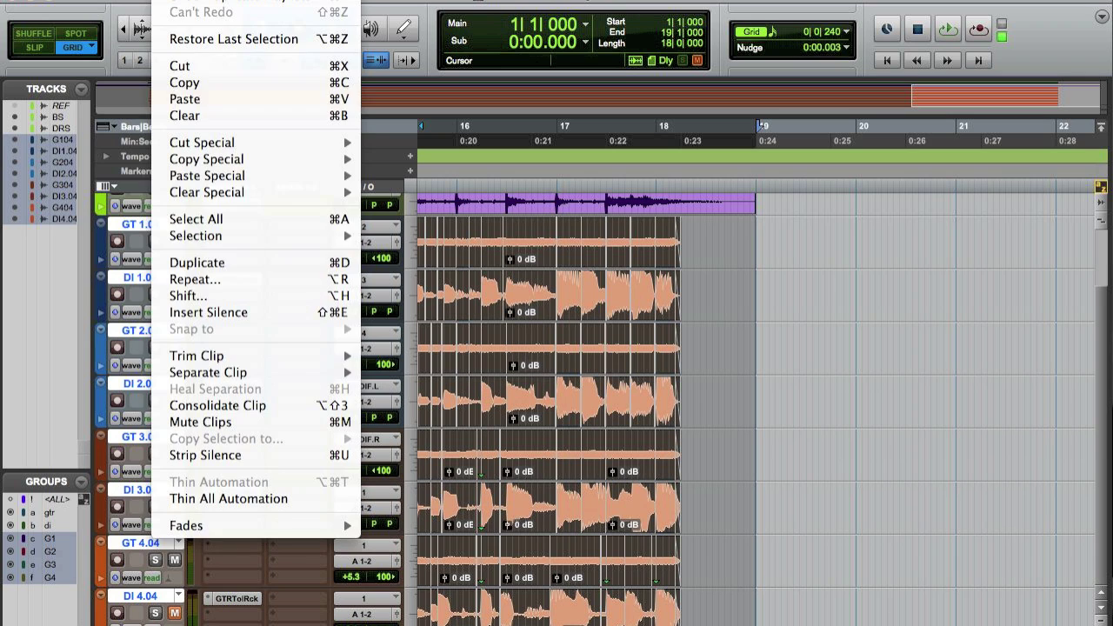
{"action": "left_click", "coordinate": [256, 399]}
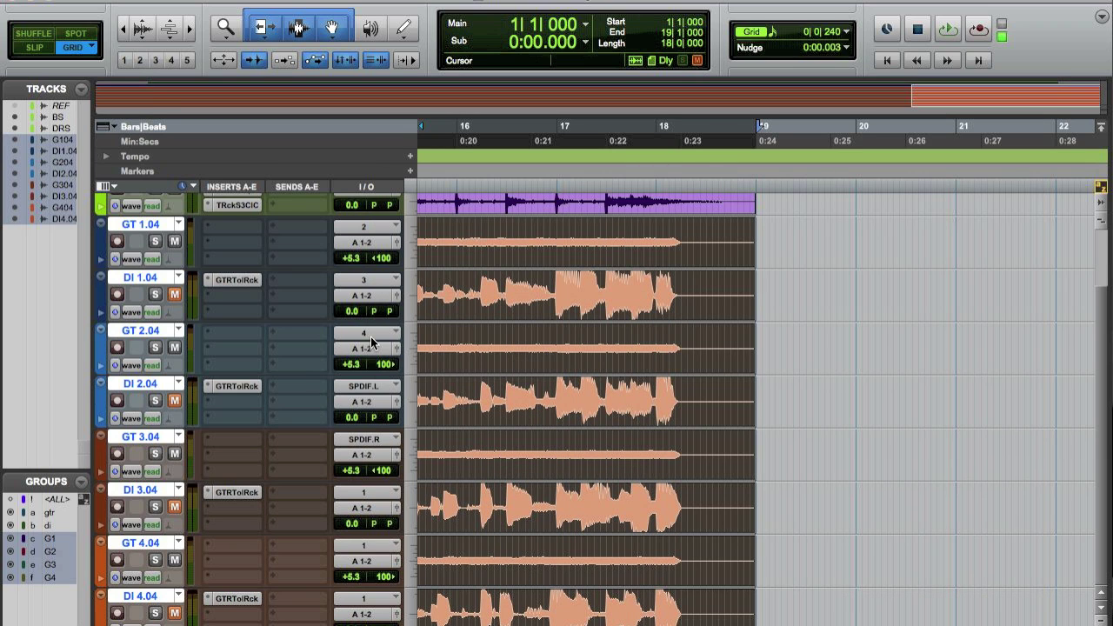
{"action": "scroll", "coordinate": [605, 355], "scroll_direction": "left", "scroll_amount": 15}
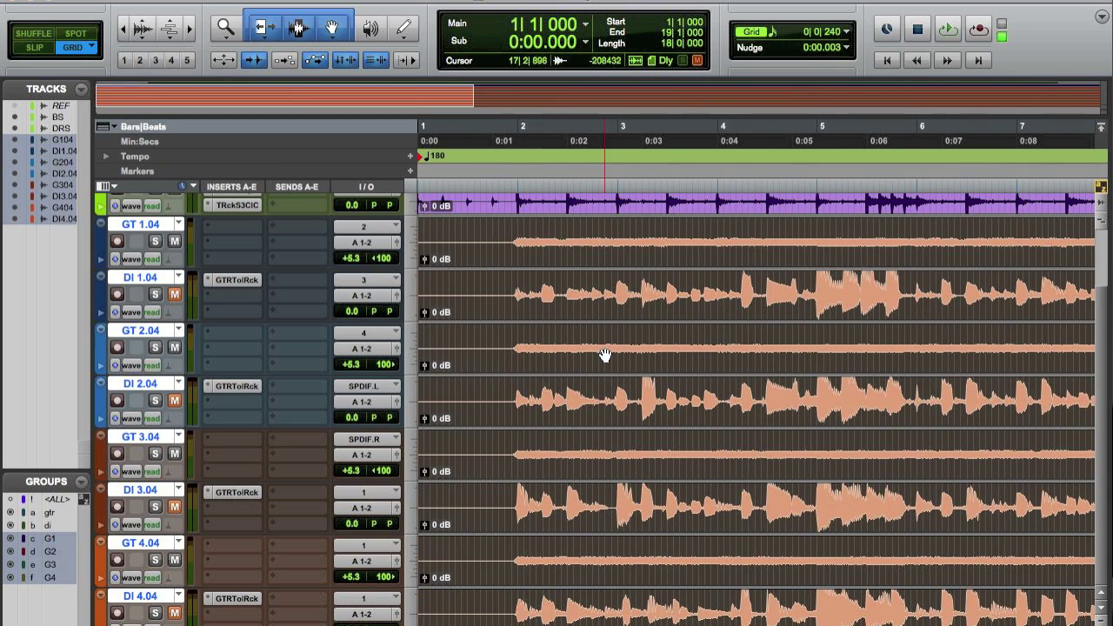